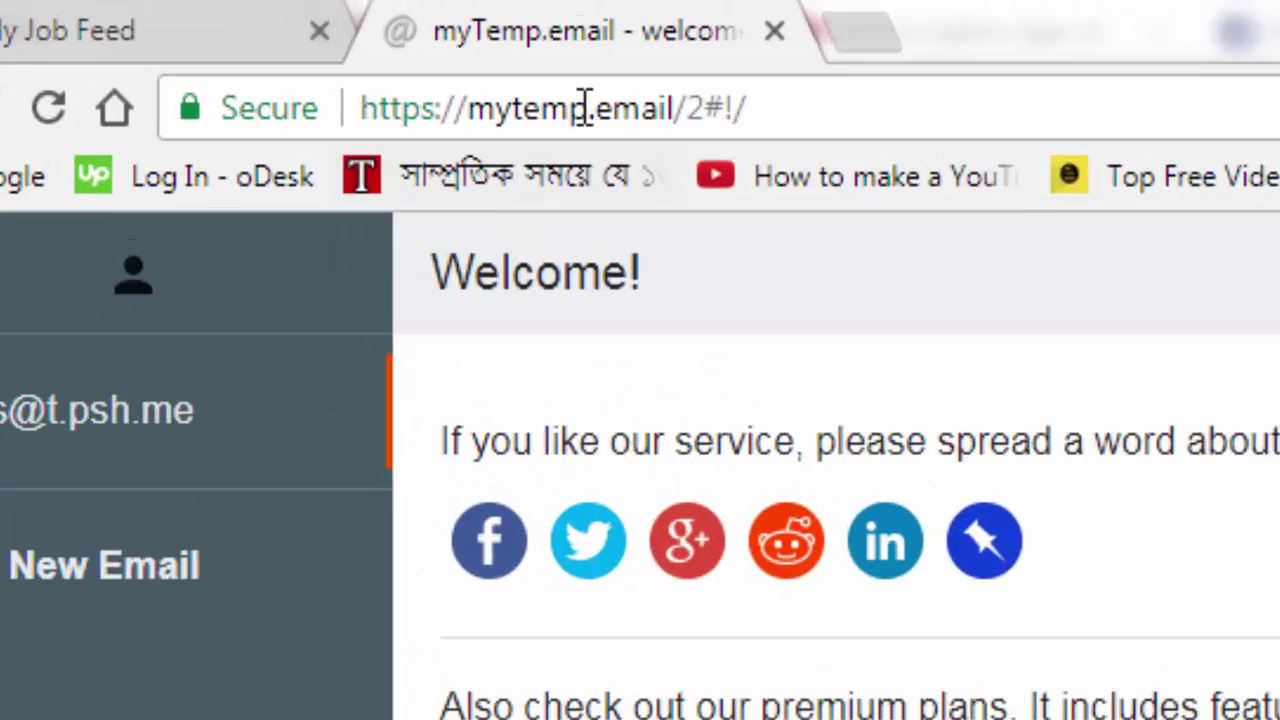
- Generate a fresh myTemp.email address and highlight it in the inbox header
click(466, 51)
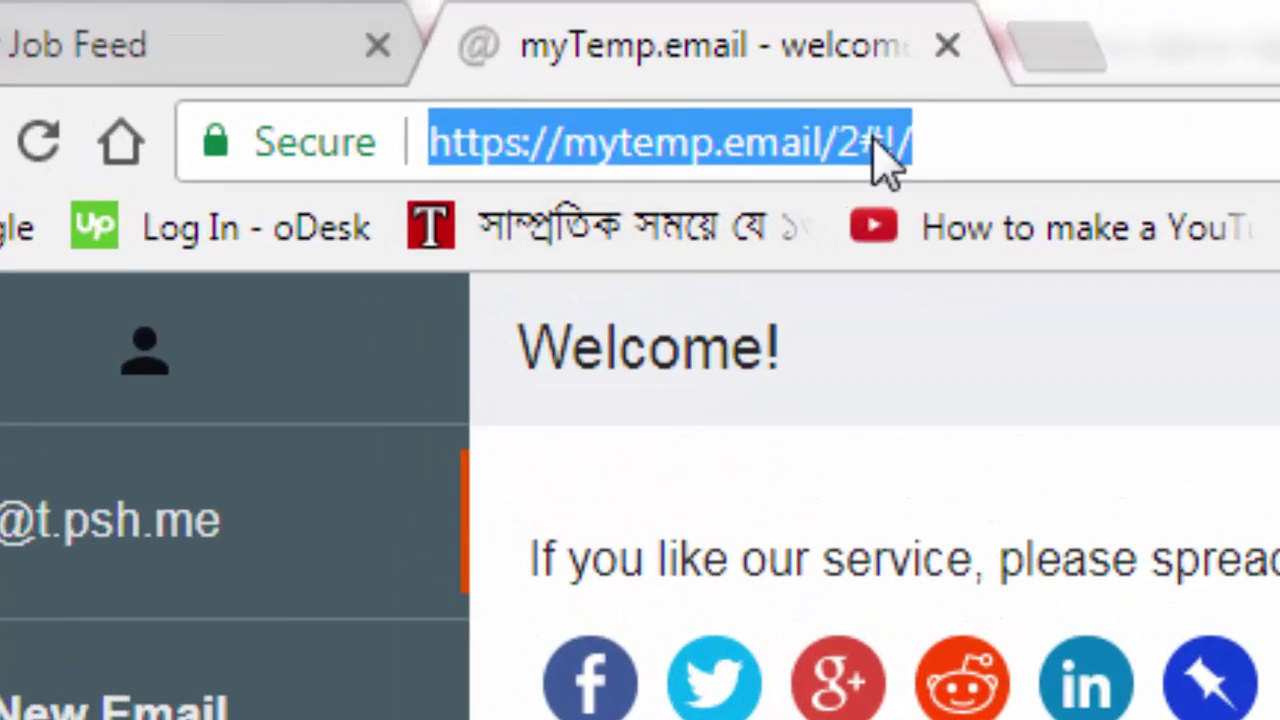
drag(443, 141, 980, 130)
click(1163, 493)
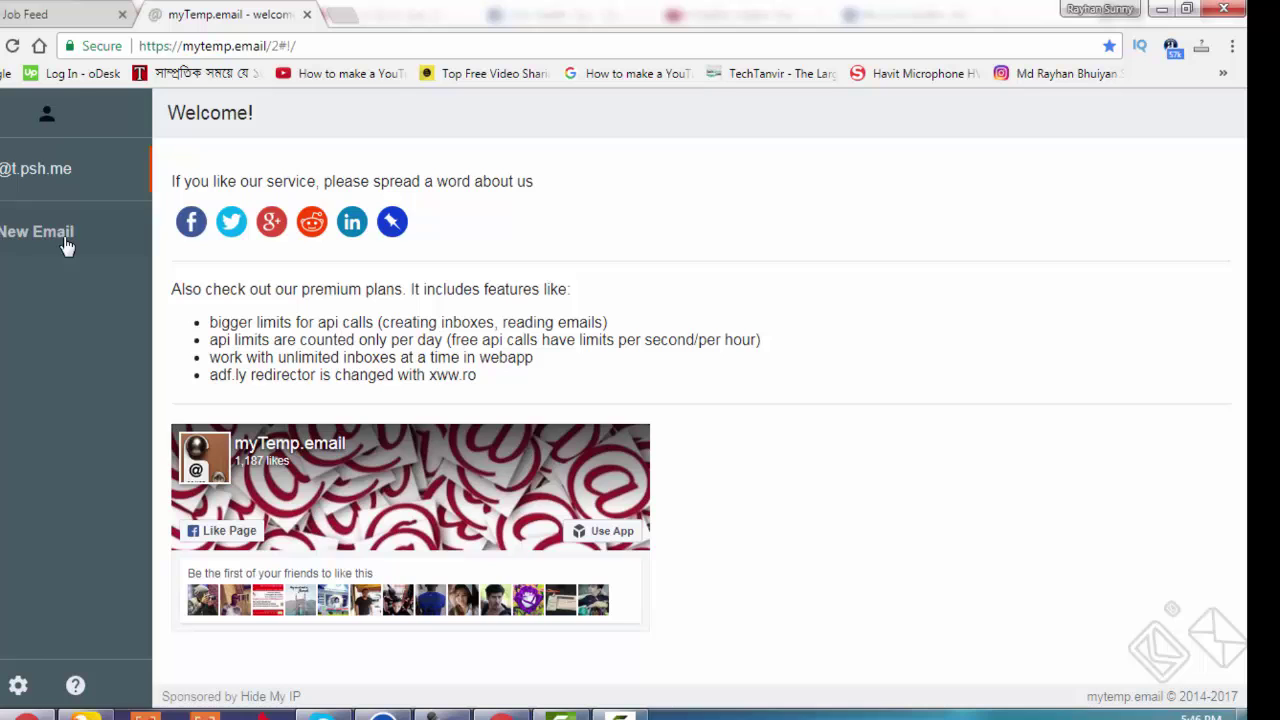
click(64, 244)
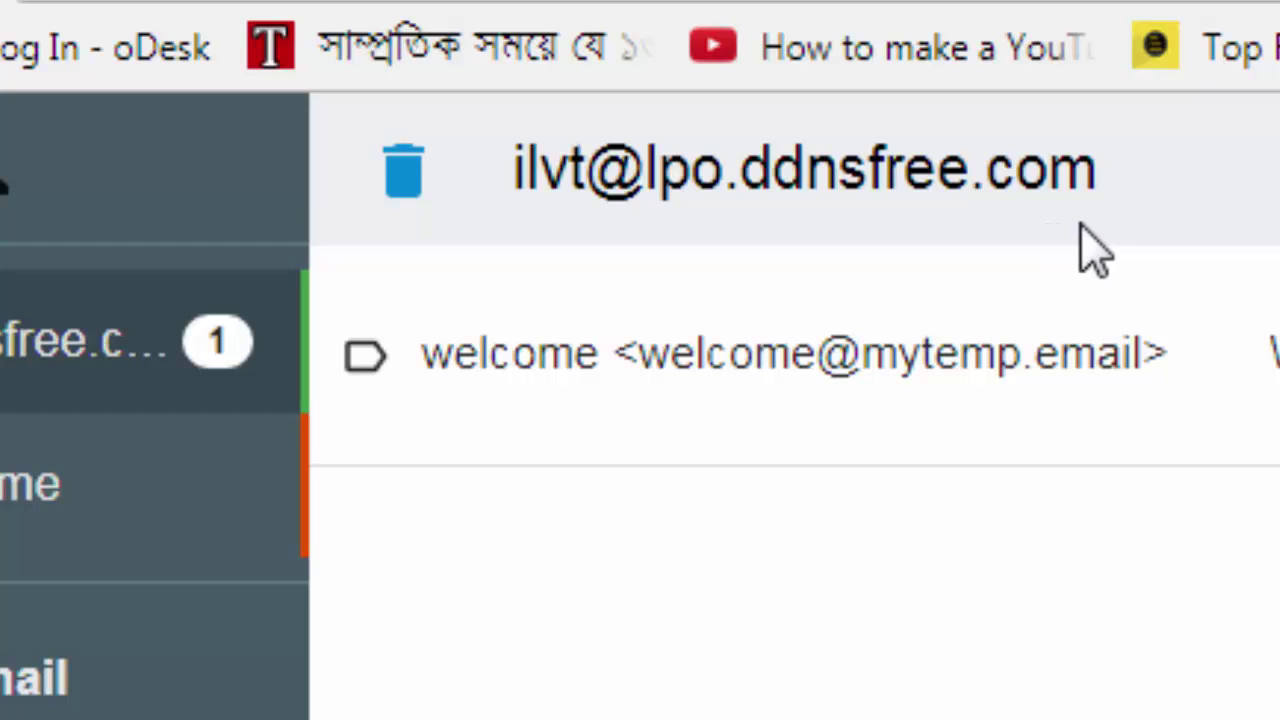
drag(1040, 168, 512, 170)
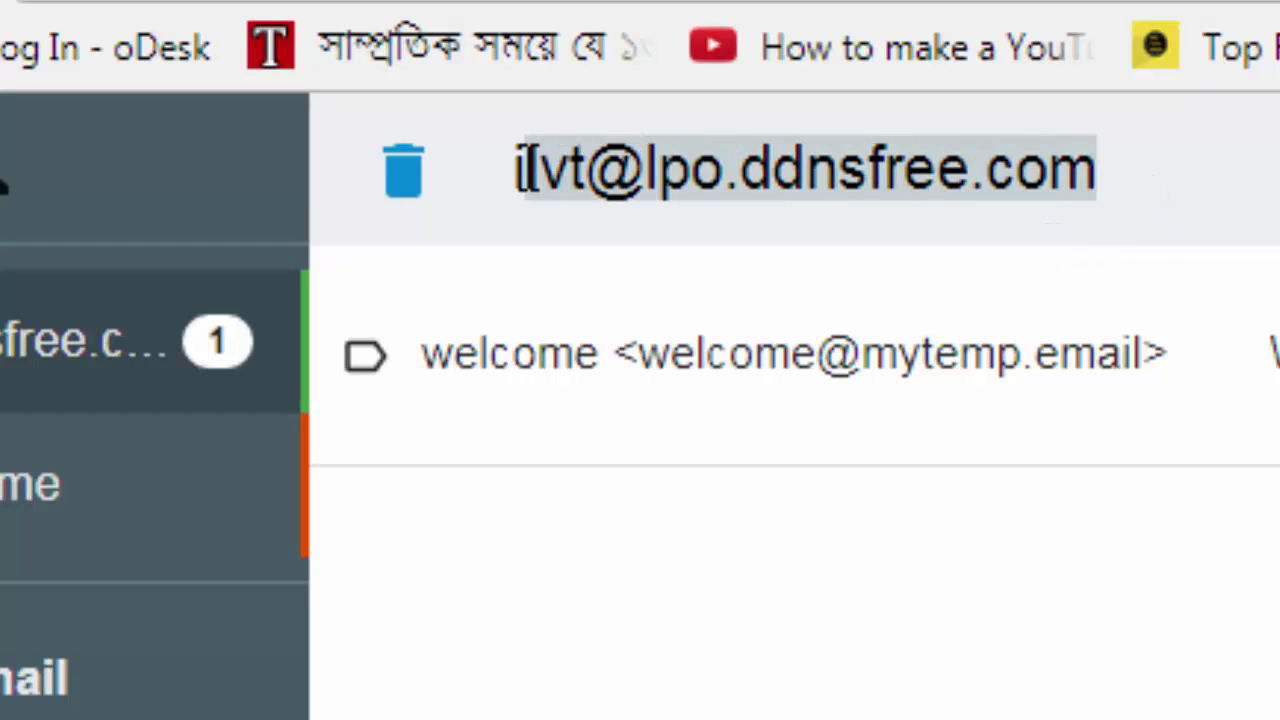
click(696, 242)
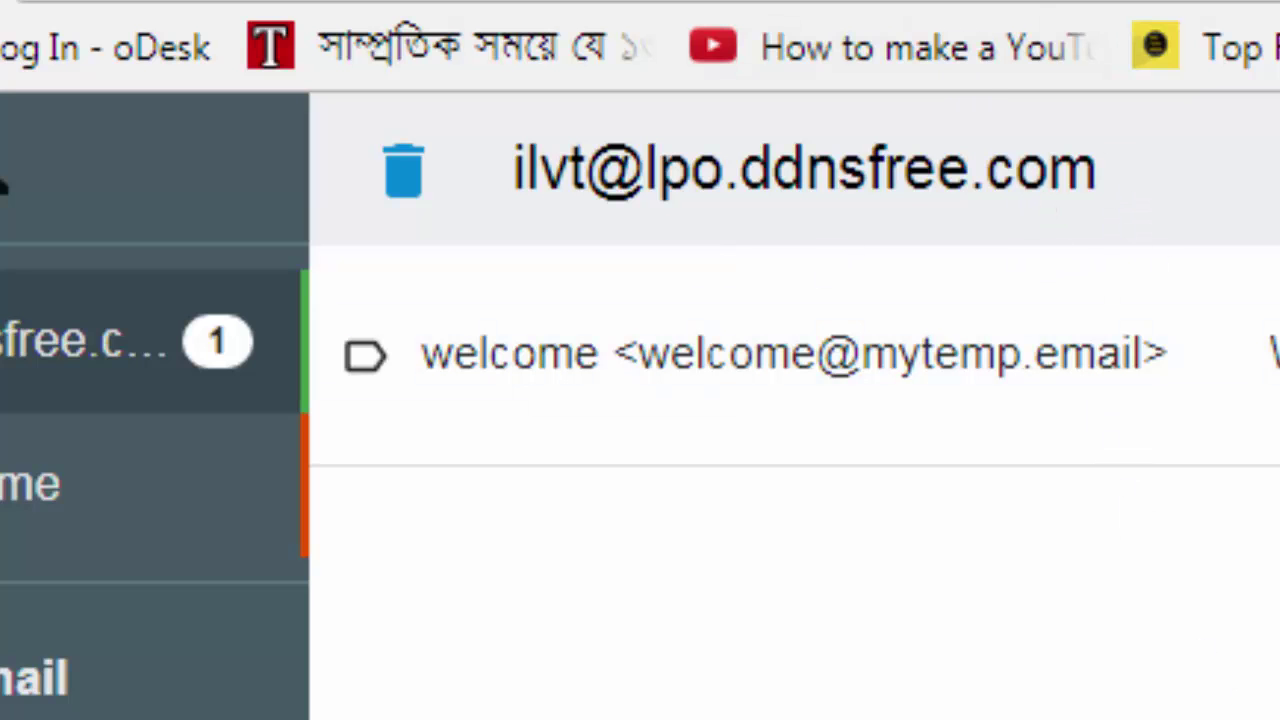
- Load instapage.com in a new tab and bring up the sign-up form
click(392, 10)
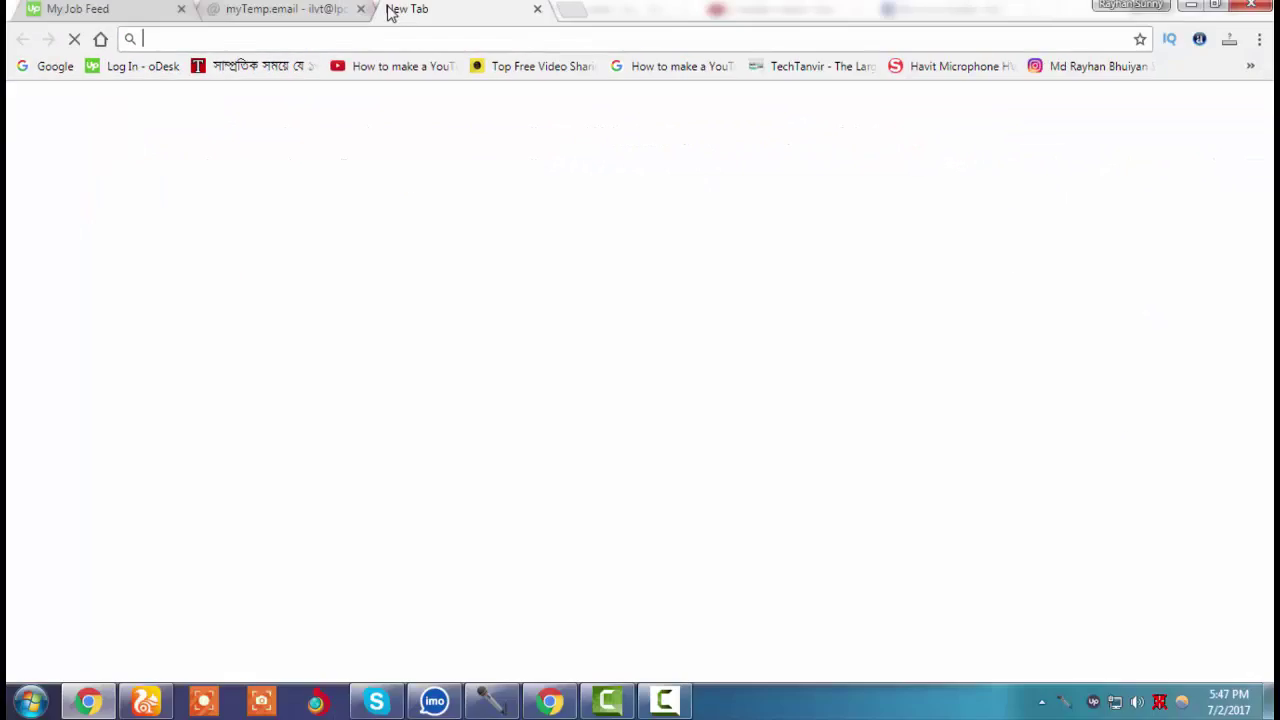
text(in)
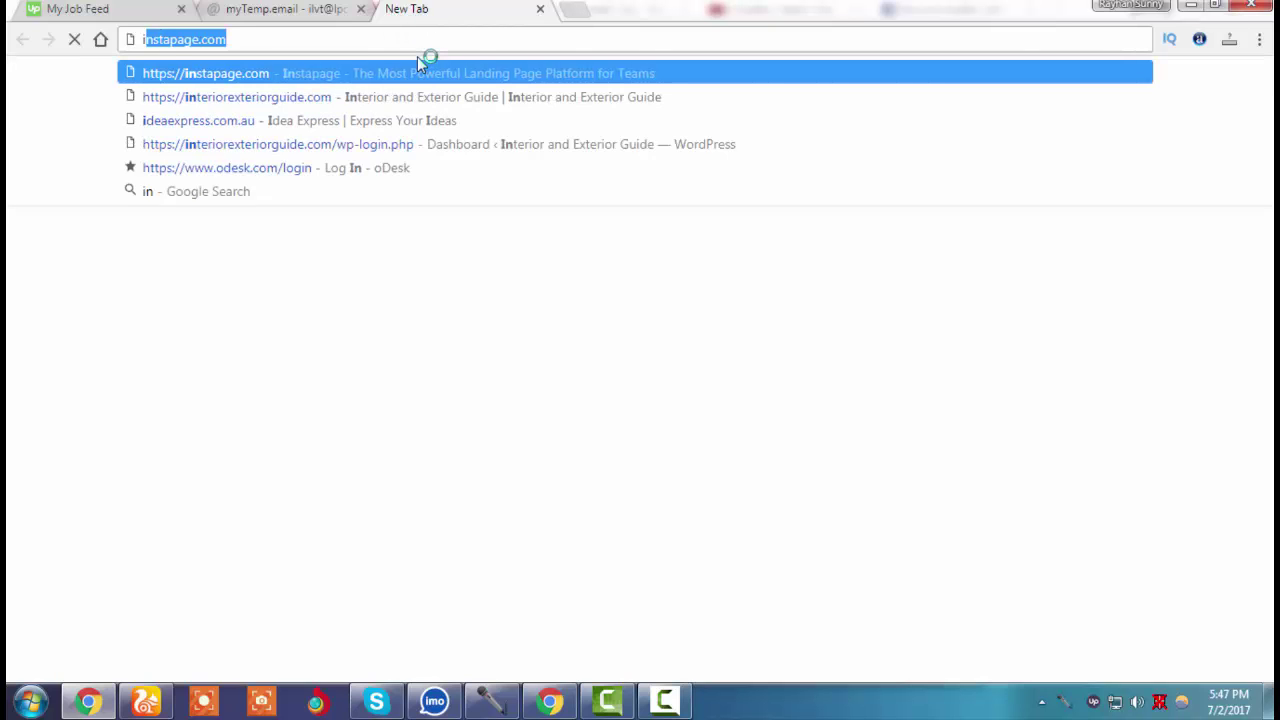
text(s)
key(Return)
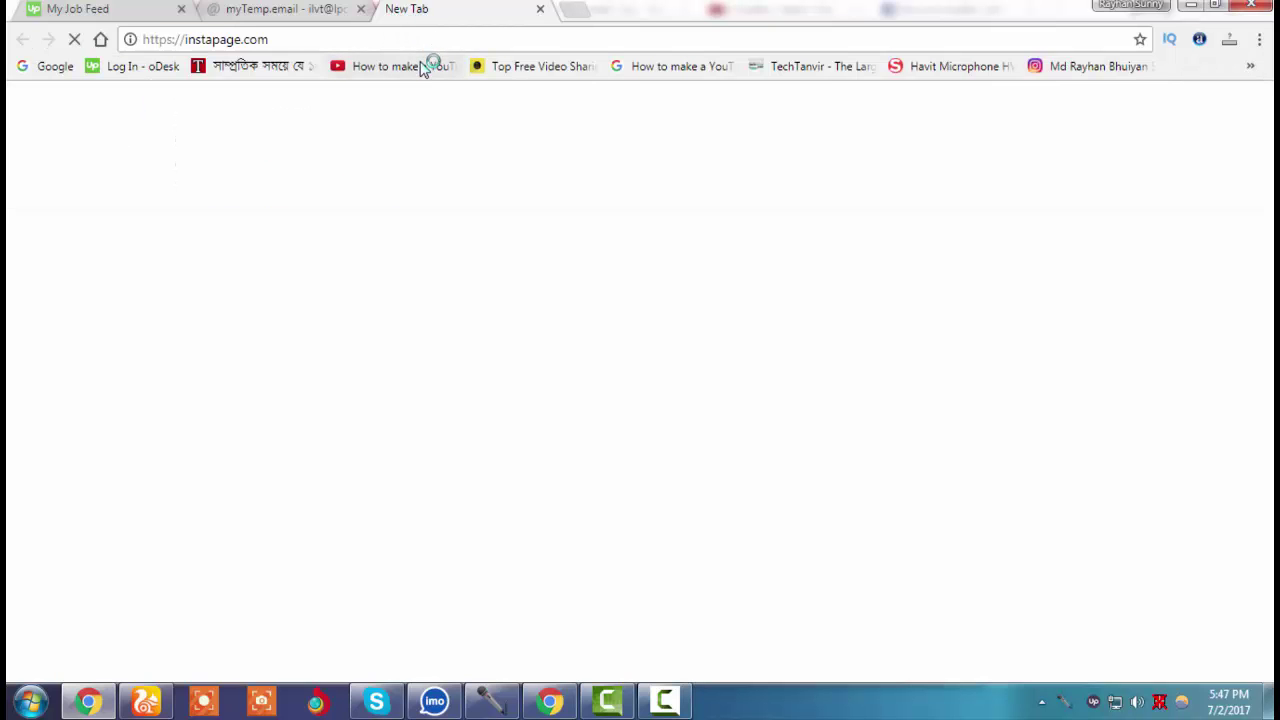
click(305, 8)
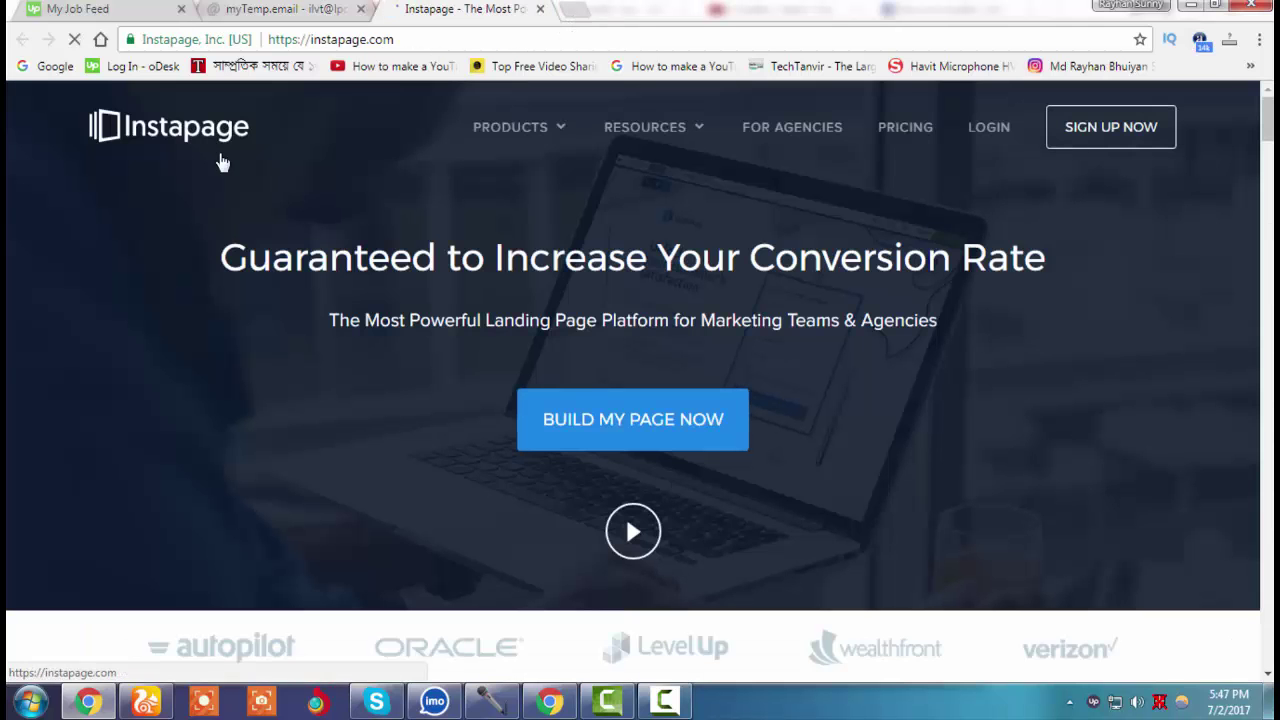
scroll(391, 400, down, 2)
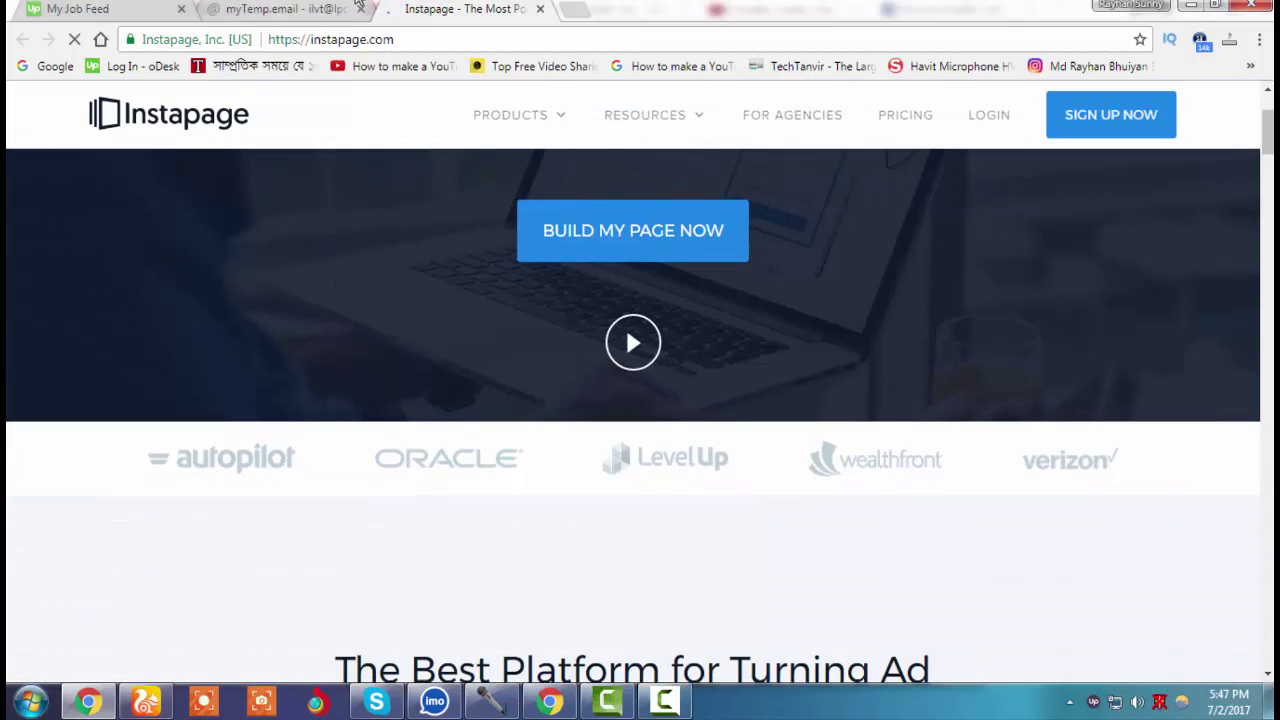
scroll(456, 274, up, 1)
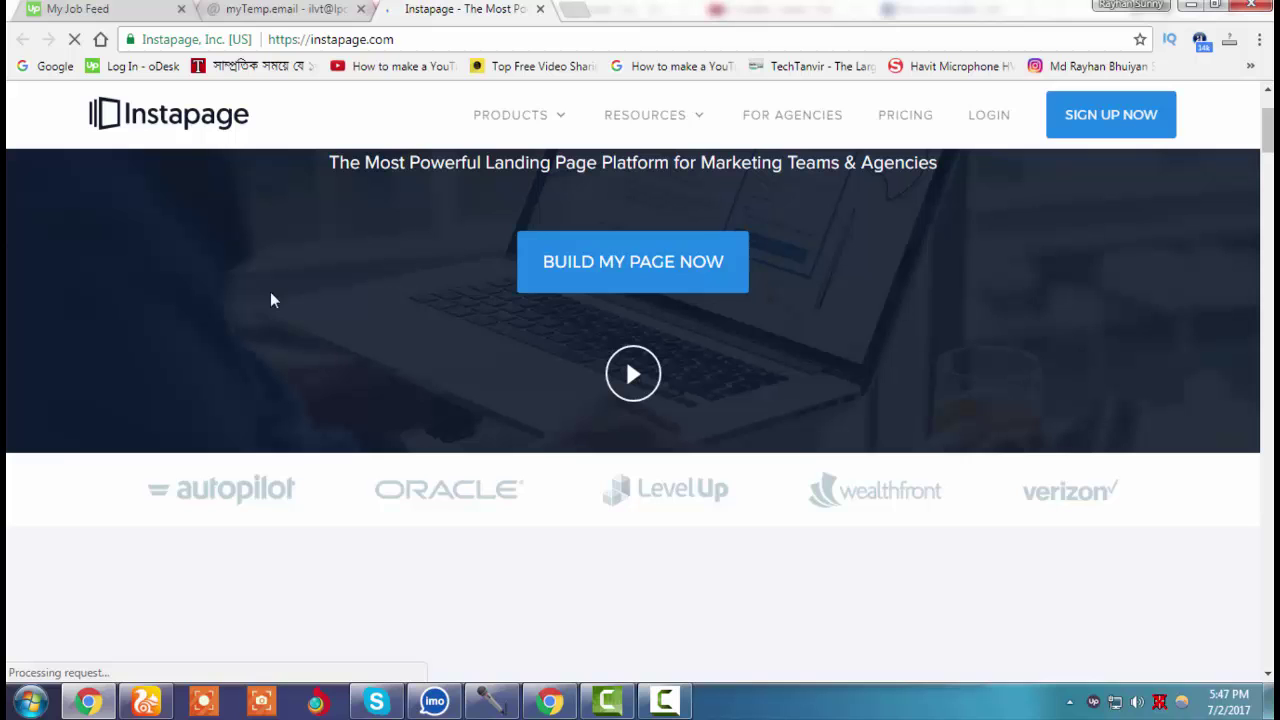
scroll(271, 295, up, 2)
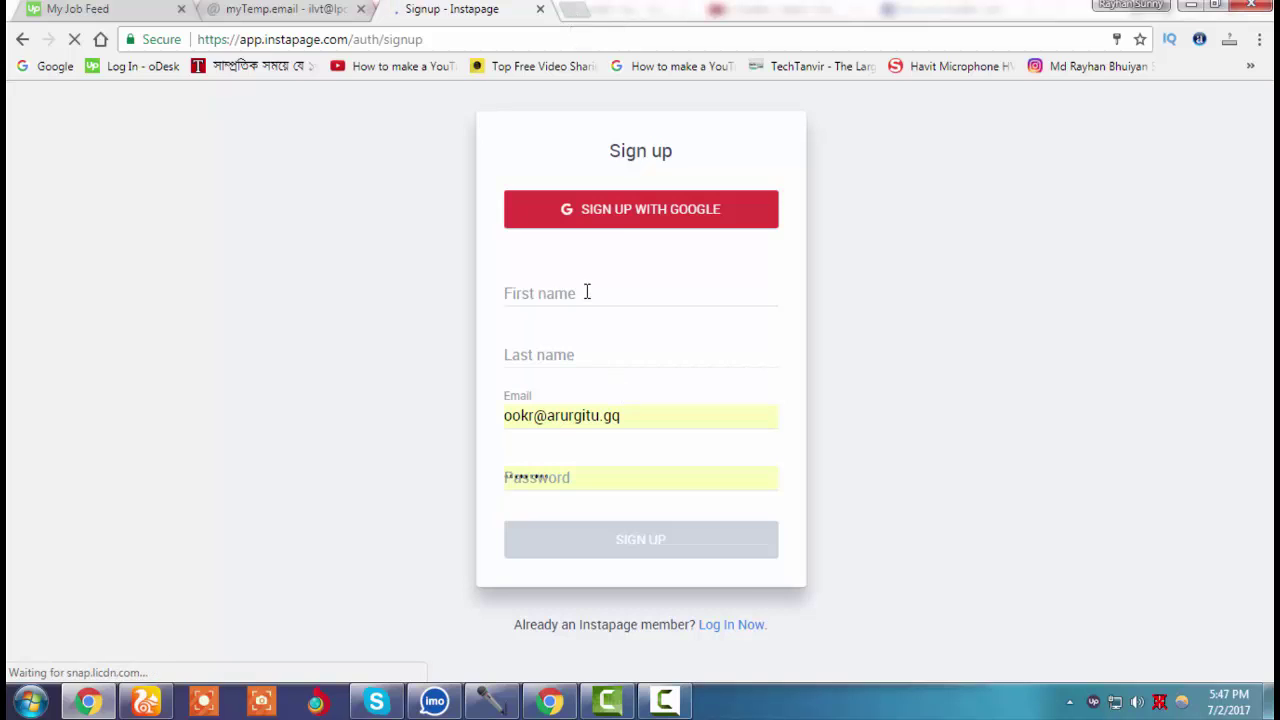
- Enter the first and last name on the Instapage sign-up form
click(586, 290)
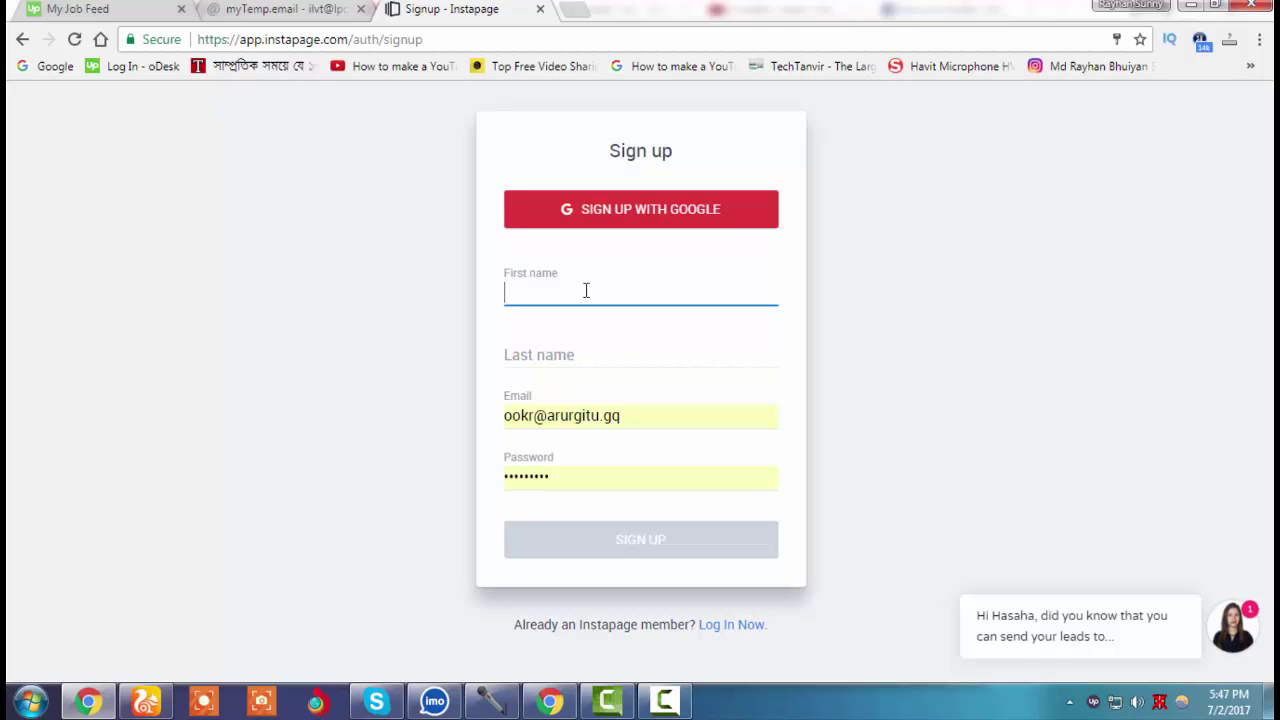
key(Tab)
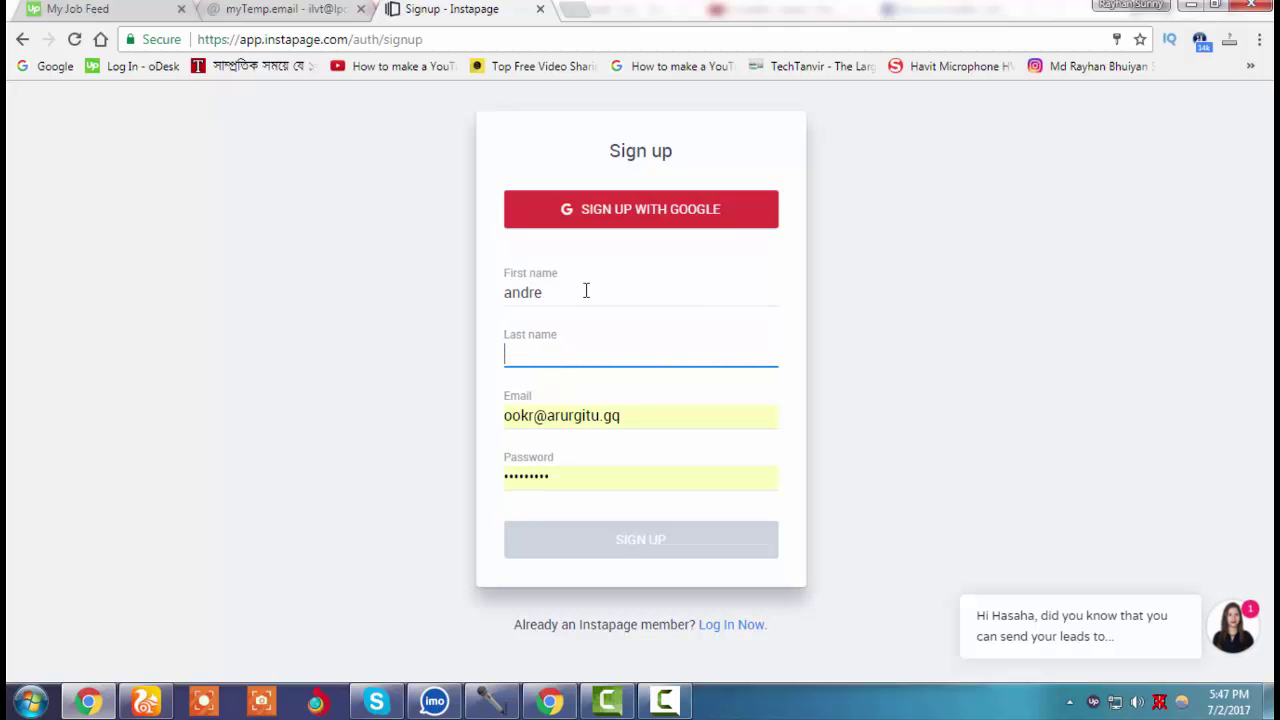
click(586, 290)
key(Tab)
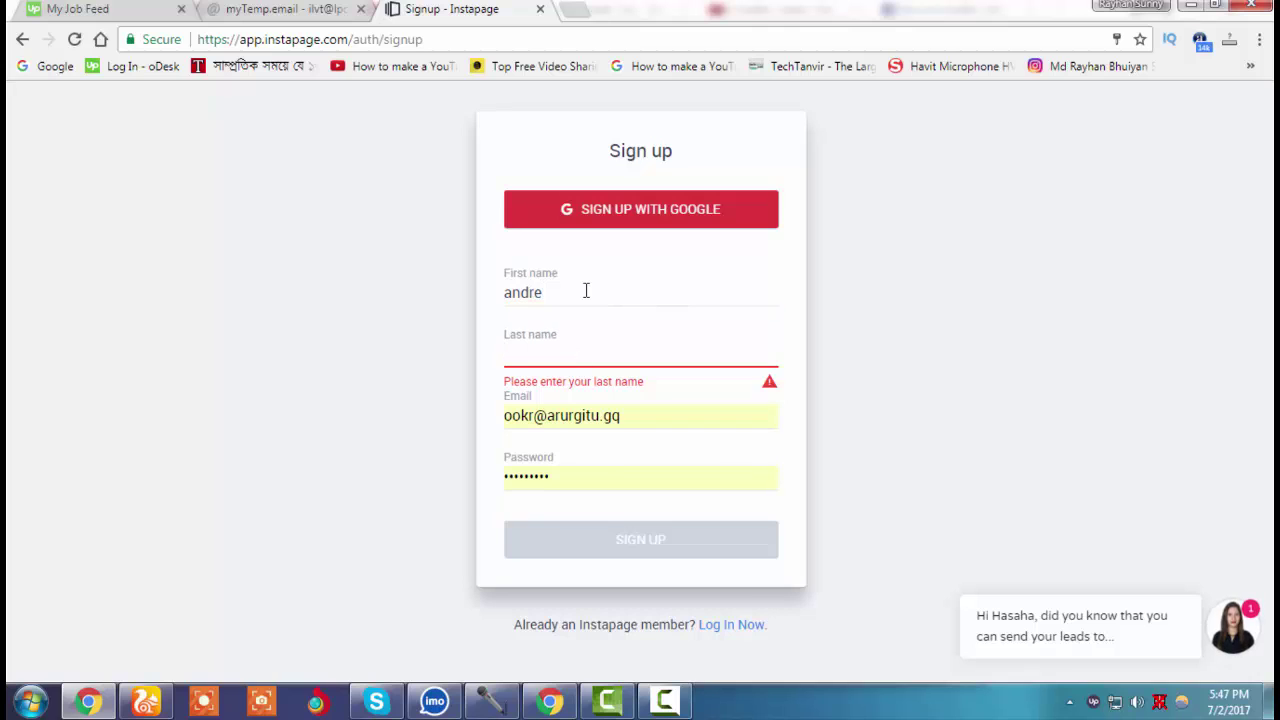
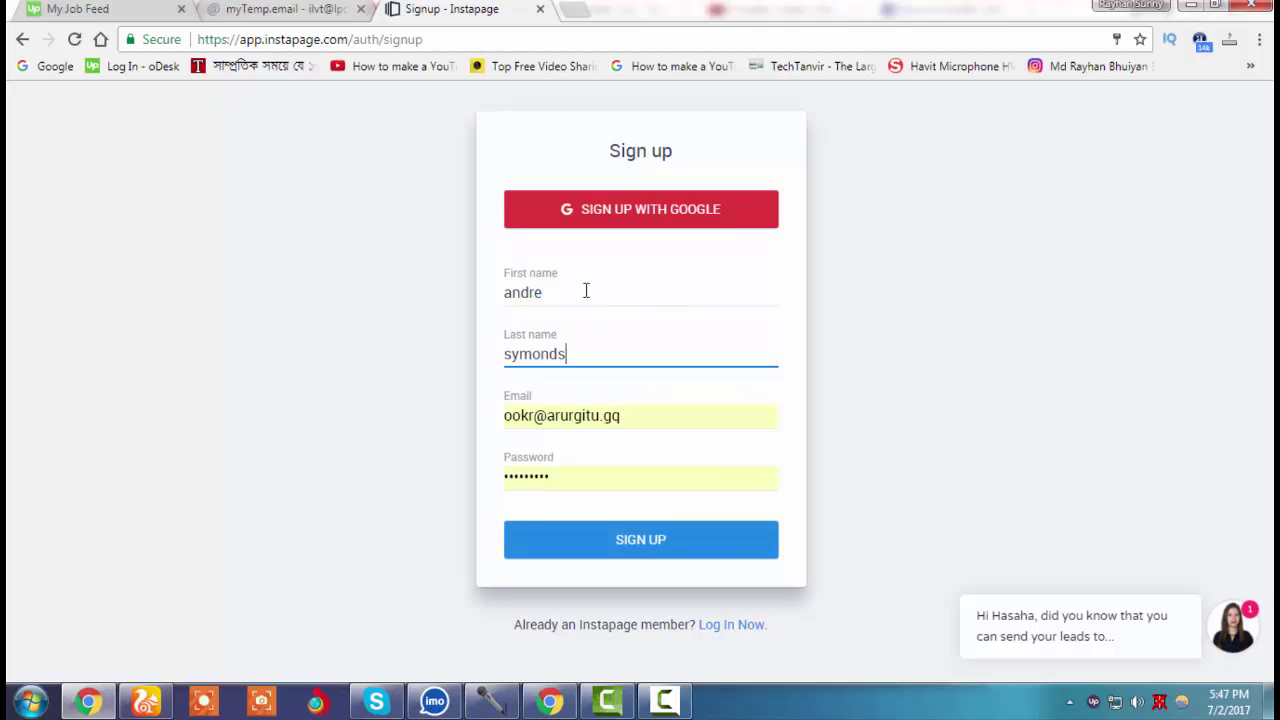
key(Tab)
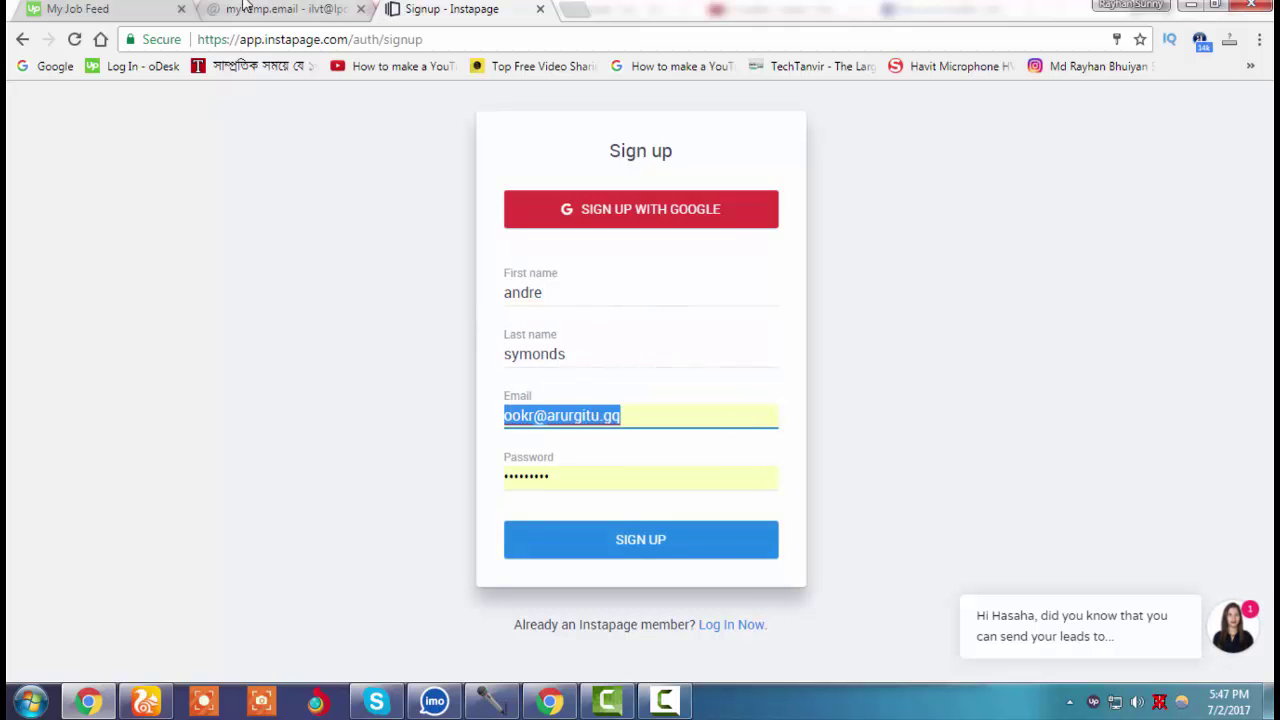
- Copy the temporary address into the Email field and clear the autofilled password
click(243, 8)
drag(470, 106, 274, 106)
key(ctrl+Tab)
key(ctrl+v)
key(Tab)
text(a)
key(BackSpace)
- Submit the first step with a password, then enter company name 'acb'
click(559, 532)
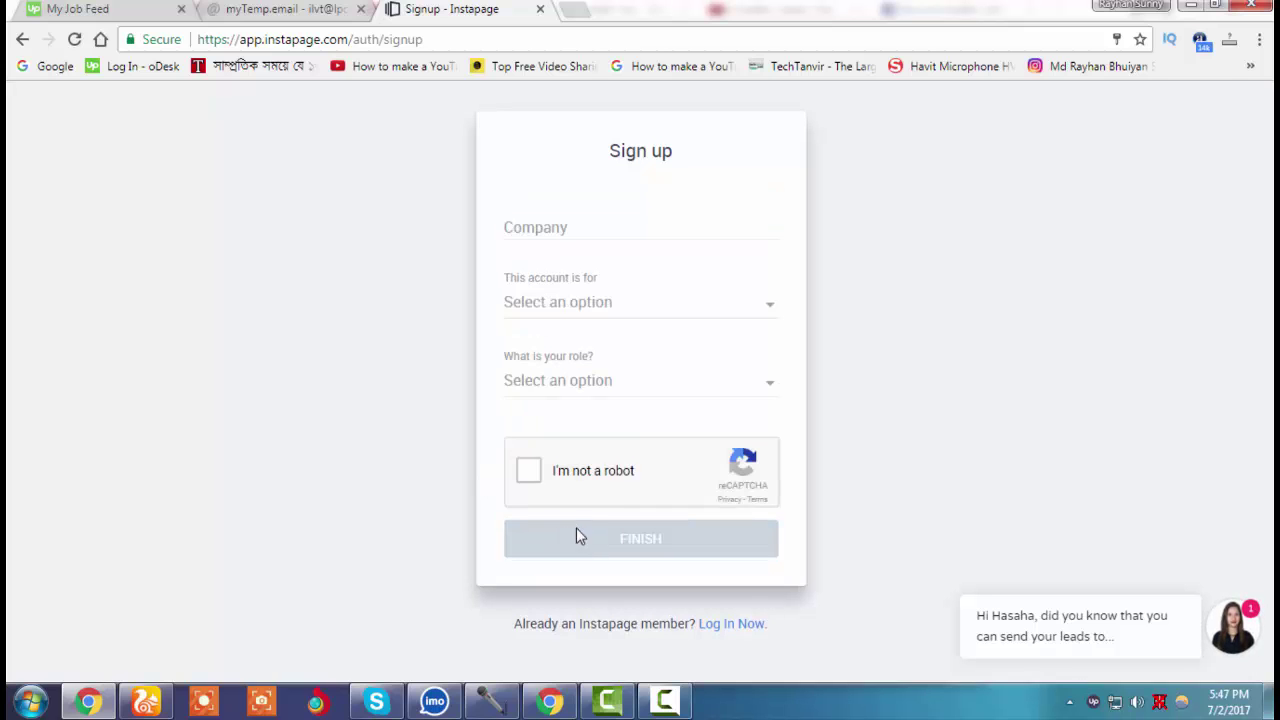
click(564, 235)
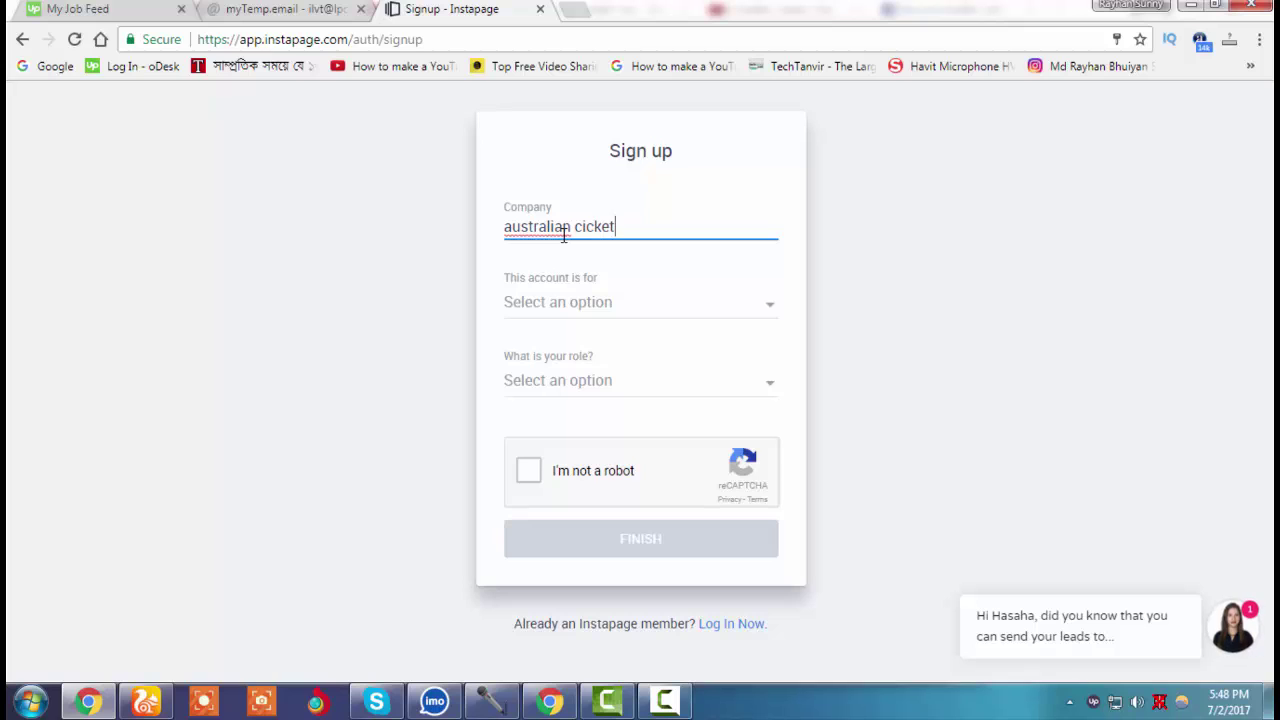
key(ctrl+a)
key(BackSpace)
text(a)
key(BackSpace)
text(acb)
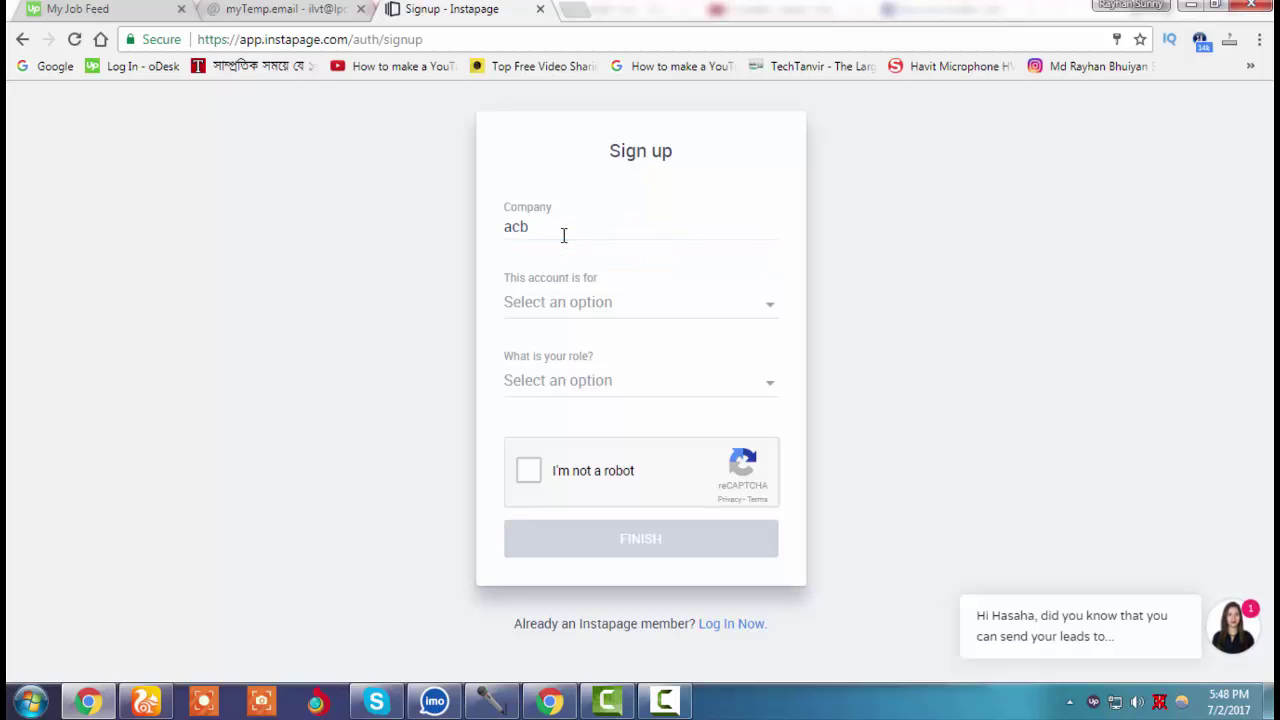
- Set who the account is for to Just me
click(577, 300)
click(565, 378)
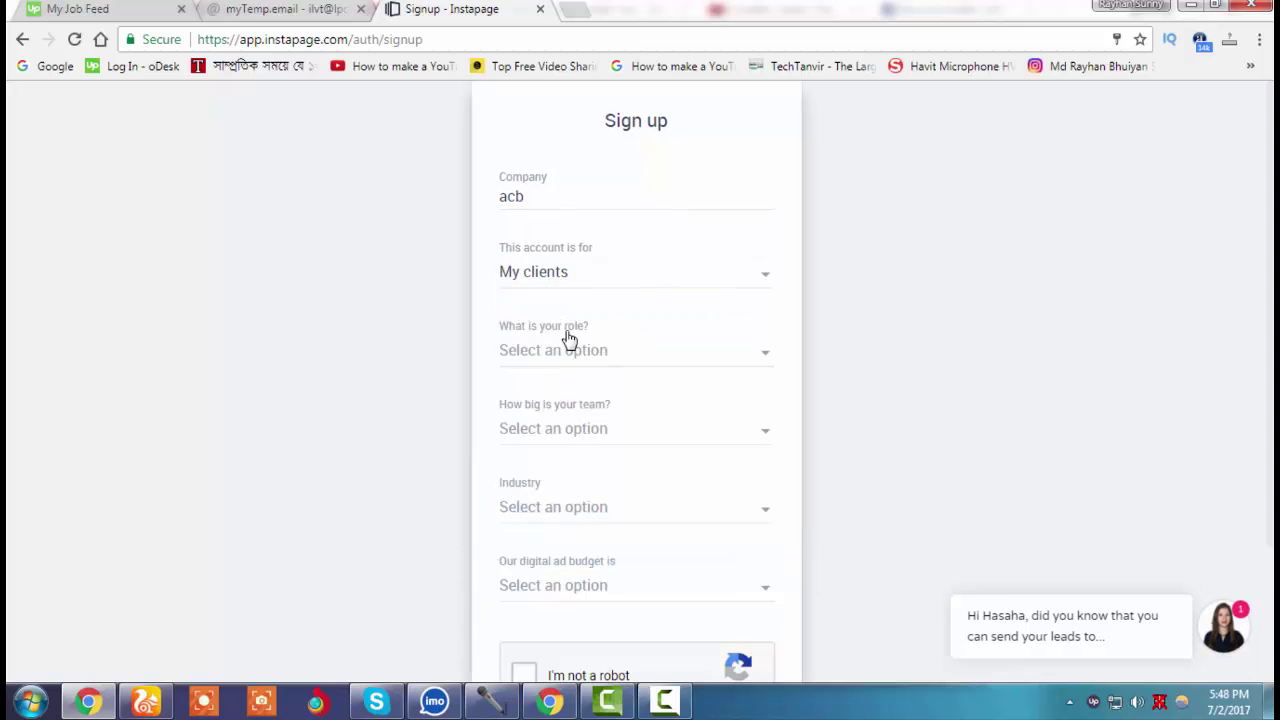
click(580, 305)
click(574, 292)
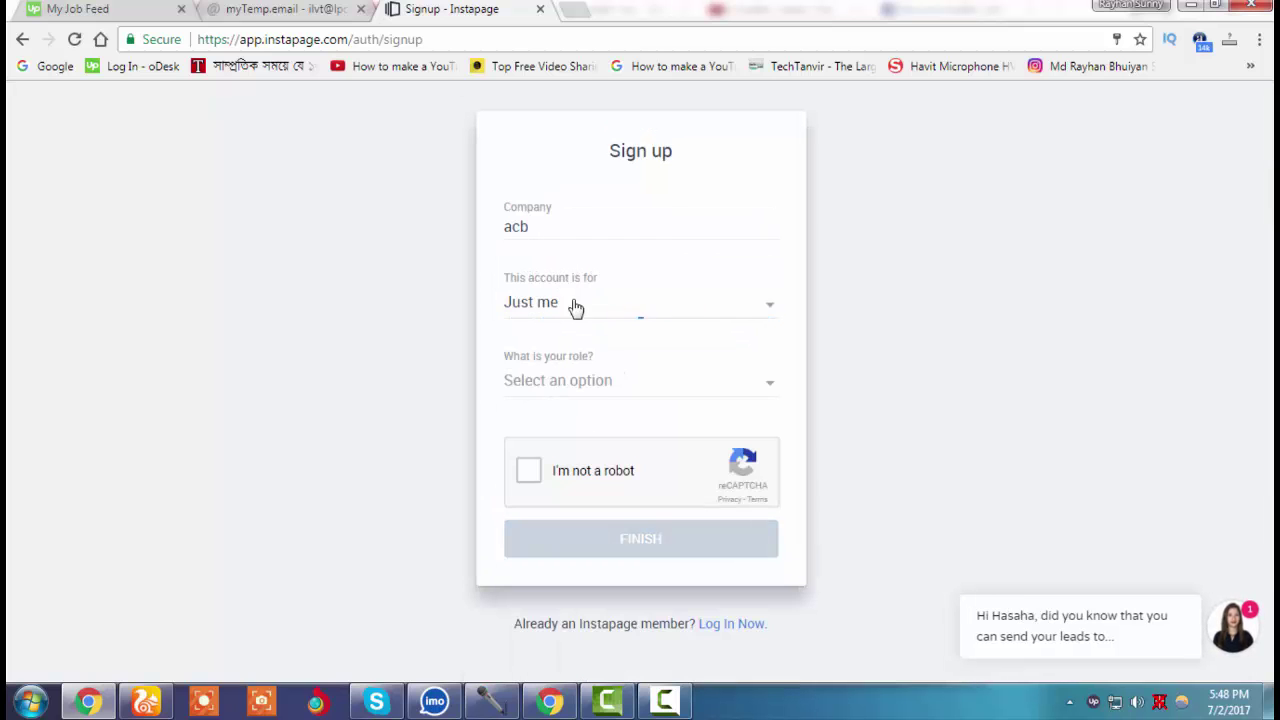
- Choose Designer as the role, pass the reCAPTCHA check and finish sign-up
click(578, 384)
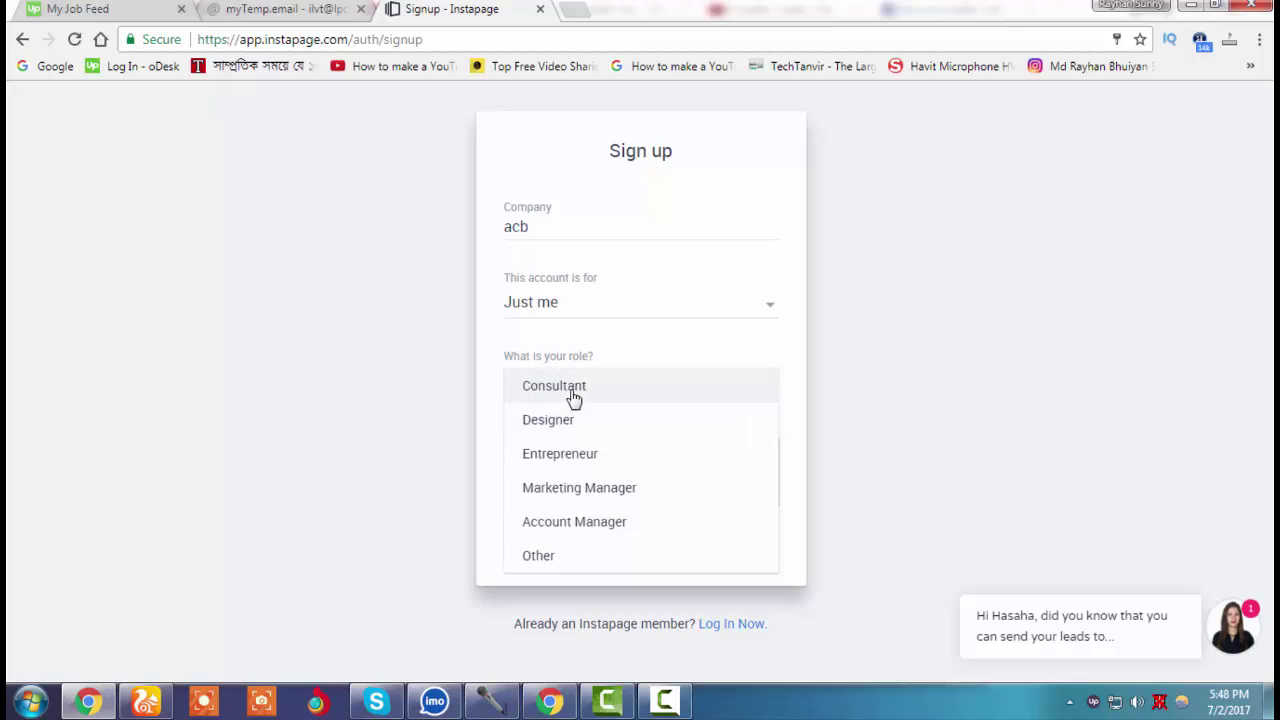
click(565, 545)
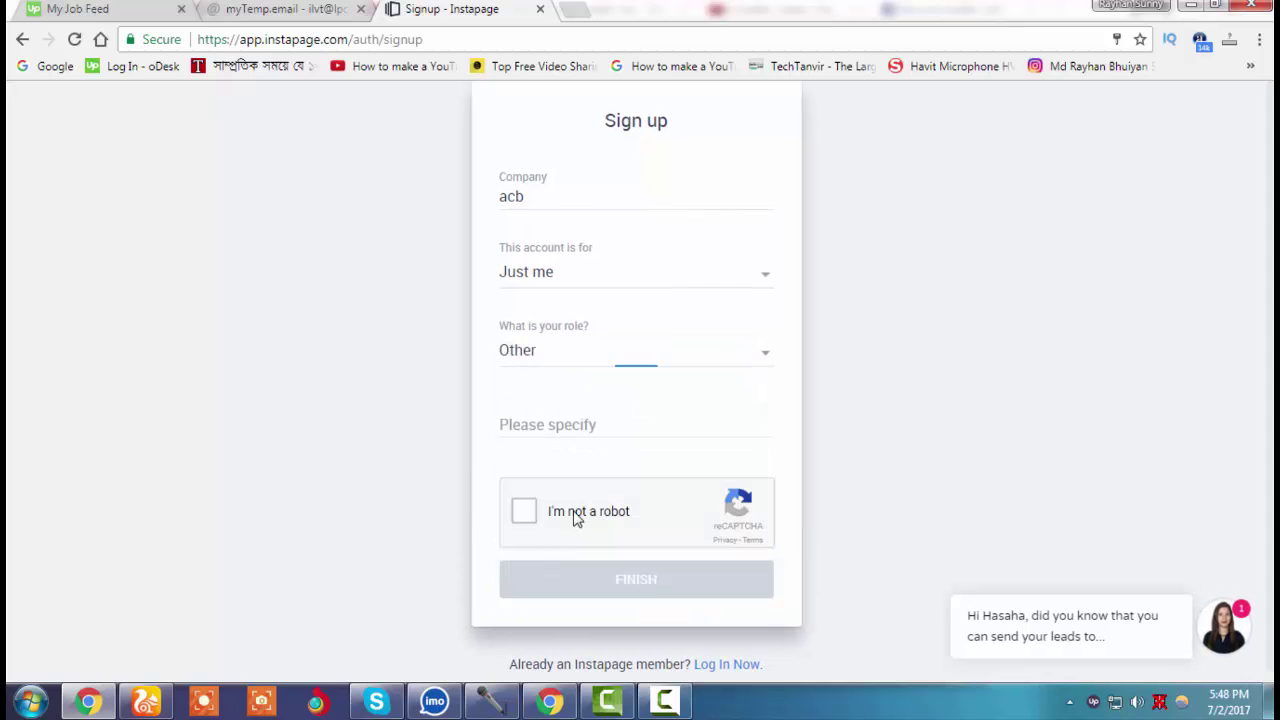
click(568, 372)
click(570, 403)
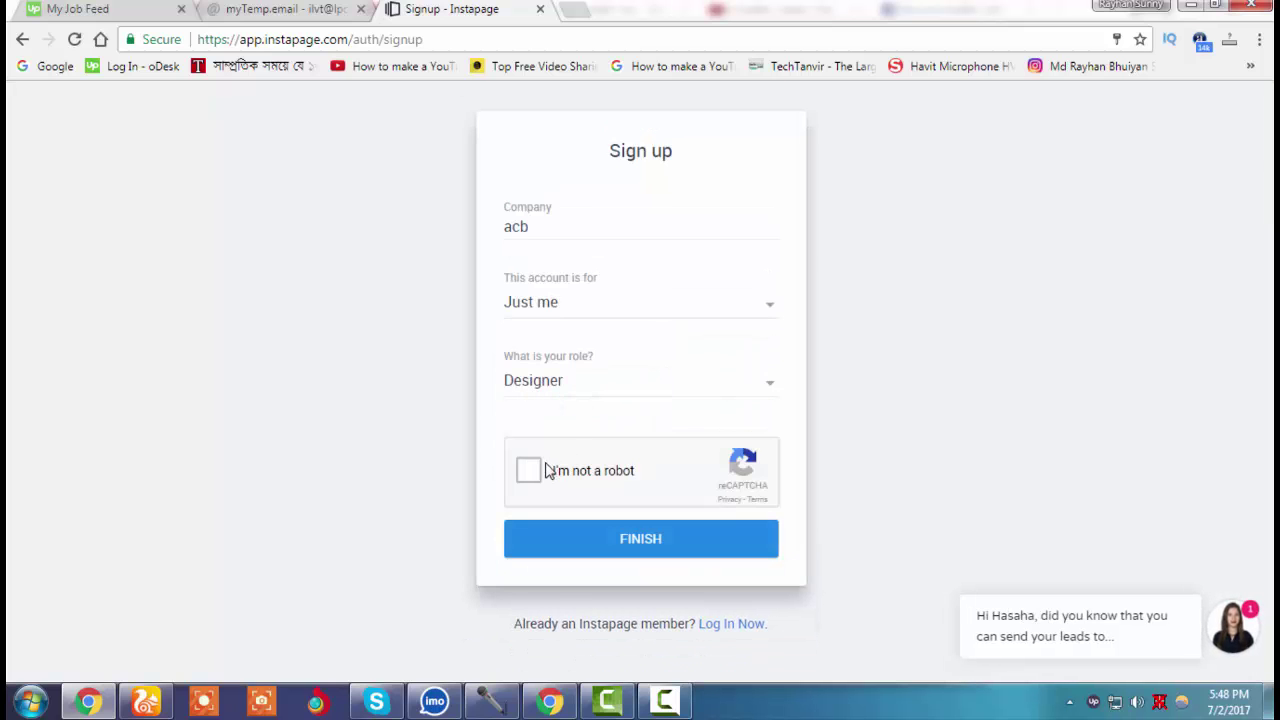
click(538, 462)
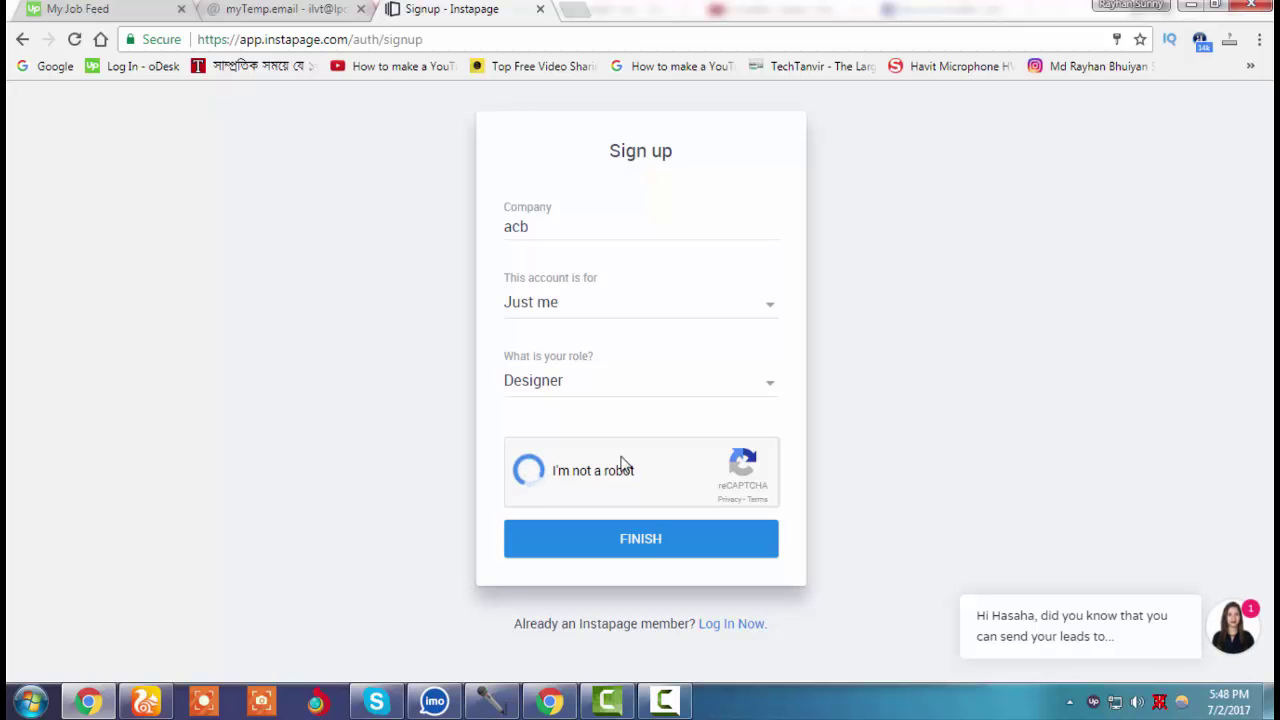
click(640, 542)
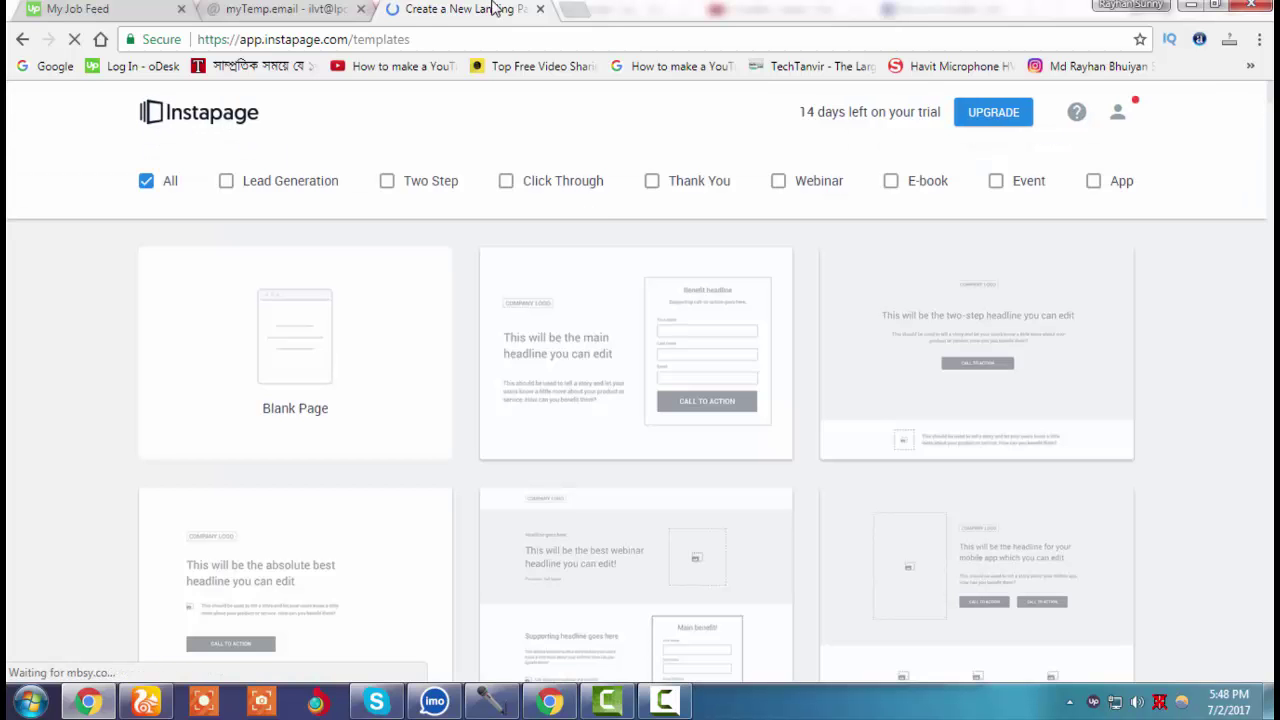
- Browse the landing page templates with the All category filter turned on
scroll(611, 403, down, 3)
scroll(611, 403, down, 2)
scroll(606, 406, up, 5)
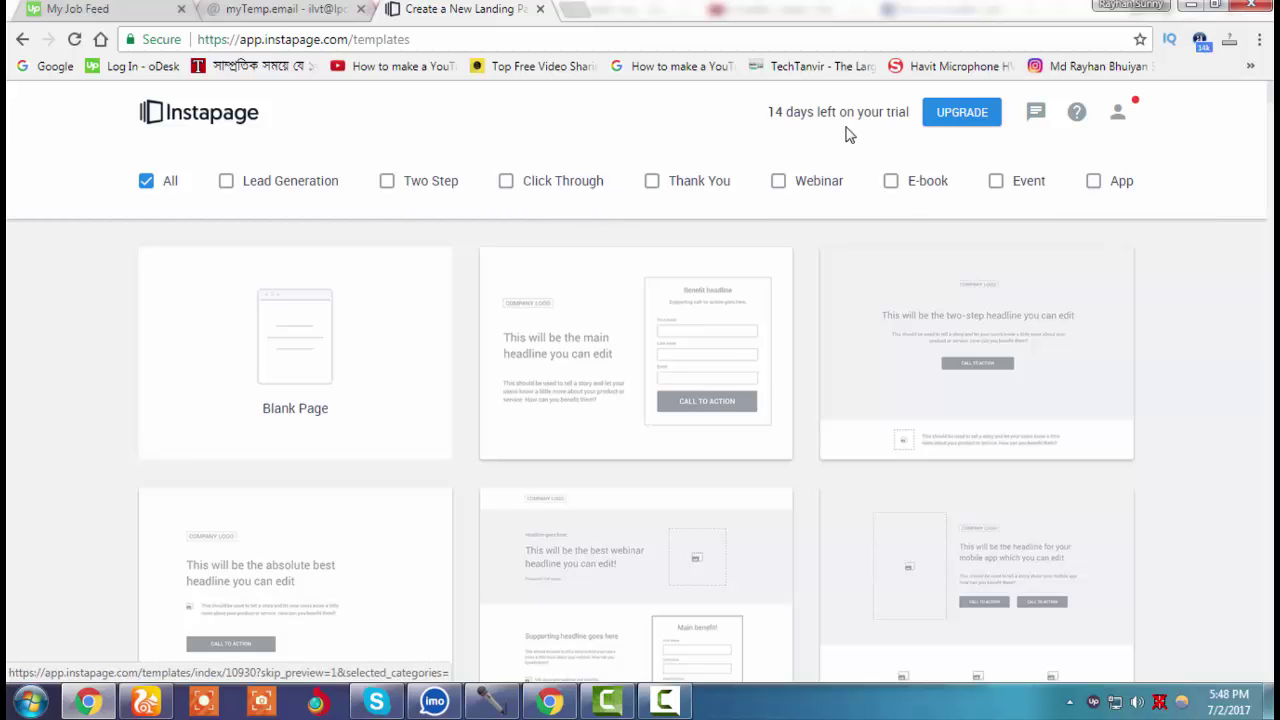
click(145, 184)
scroll(600, 429, down, 4)
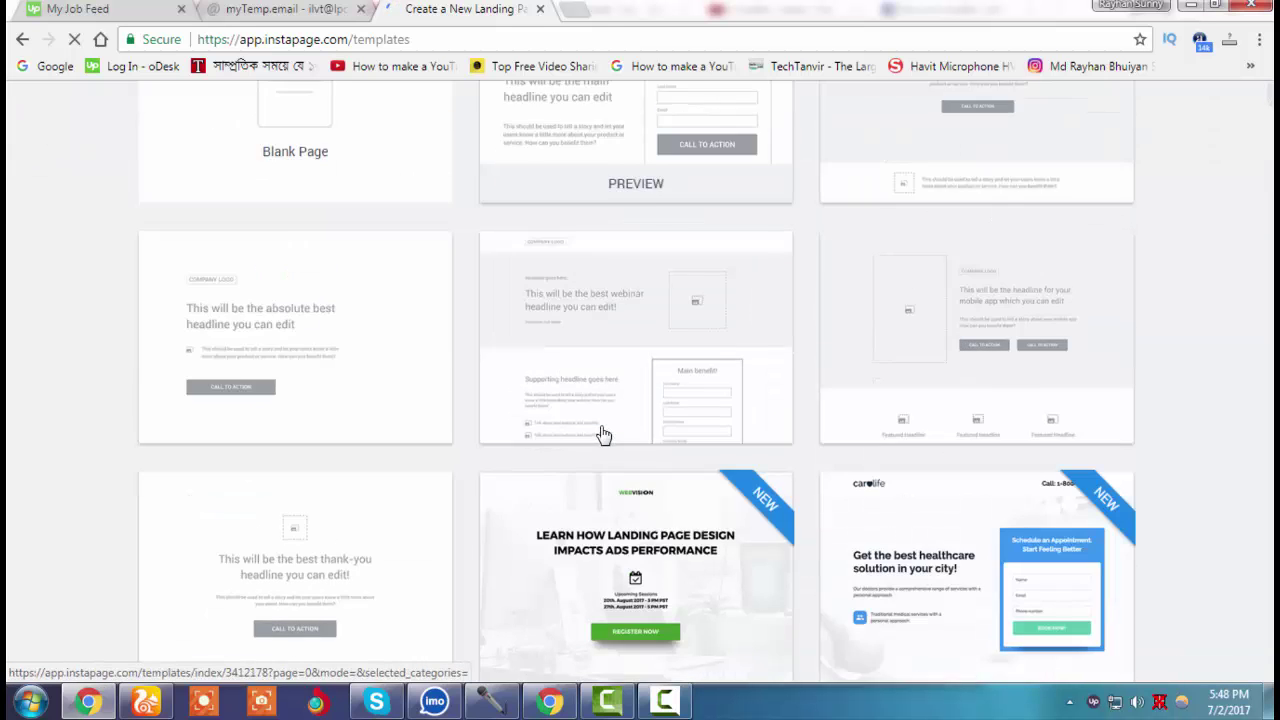
scroll(700, 470, down, 3)
scroll(503, 486, down, 3)
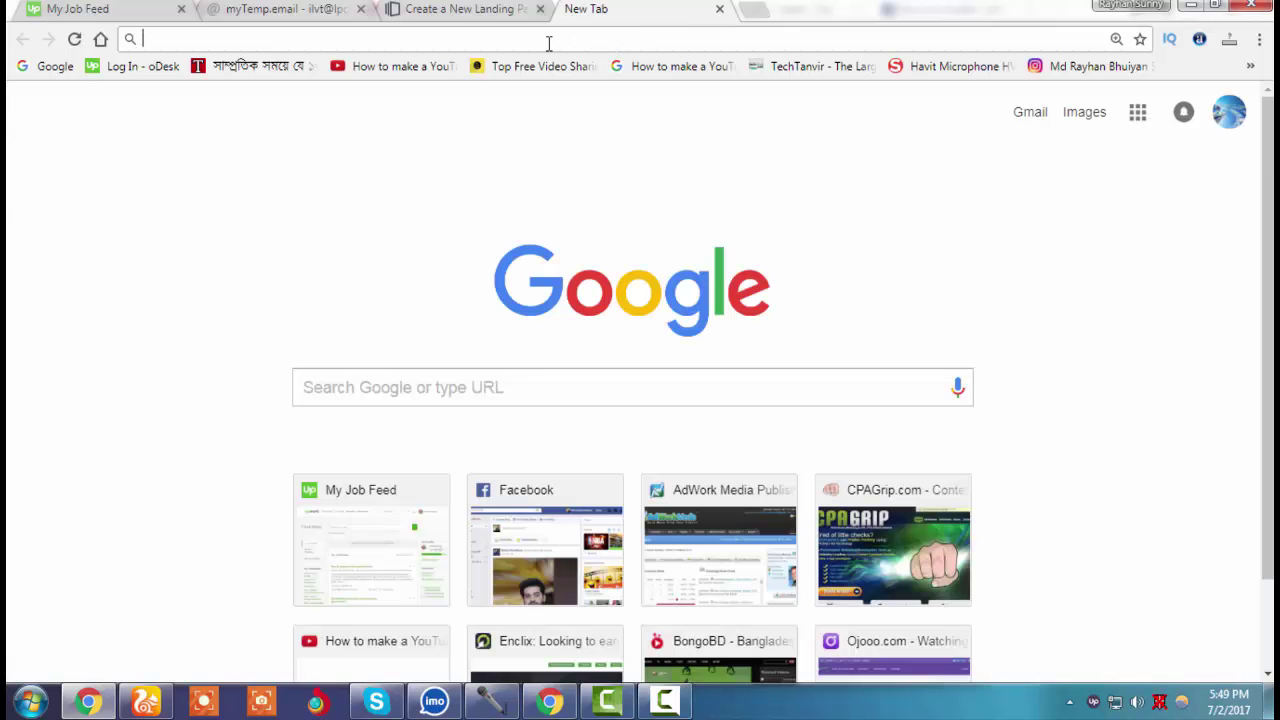
- Log in to adworkmedia.com with the saved publisher credentials and view the dashboard
text(adw)
key(Return)
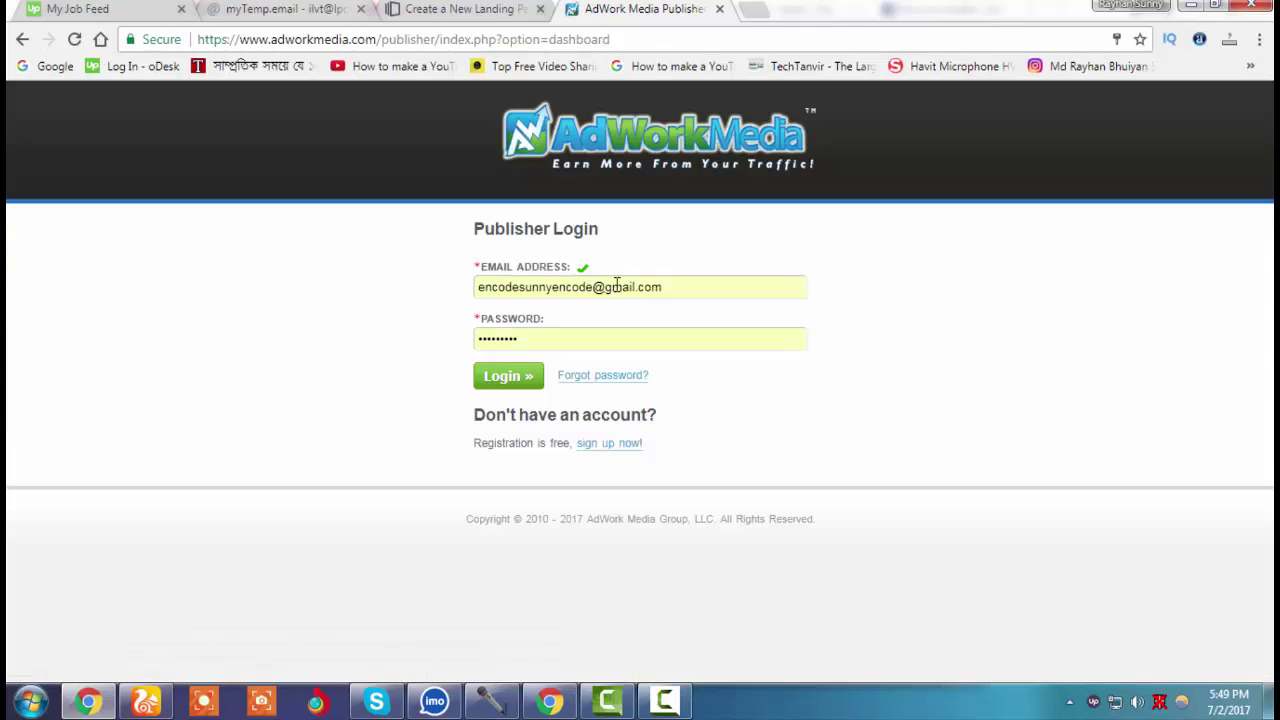
click(616, 286)
click(511, 374)
key(ctrl+shift+Tab)
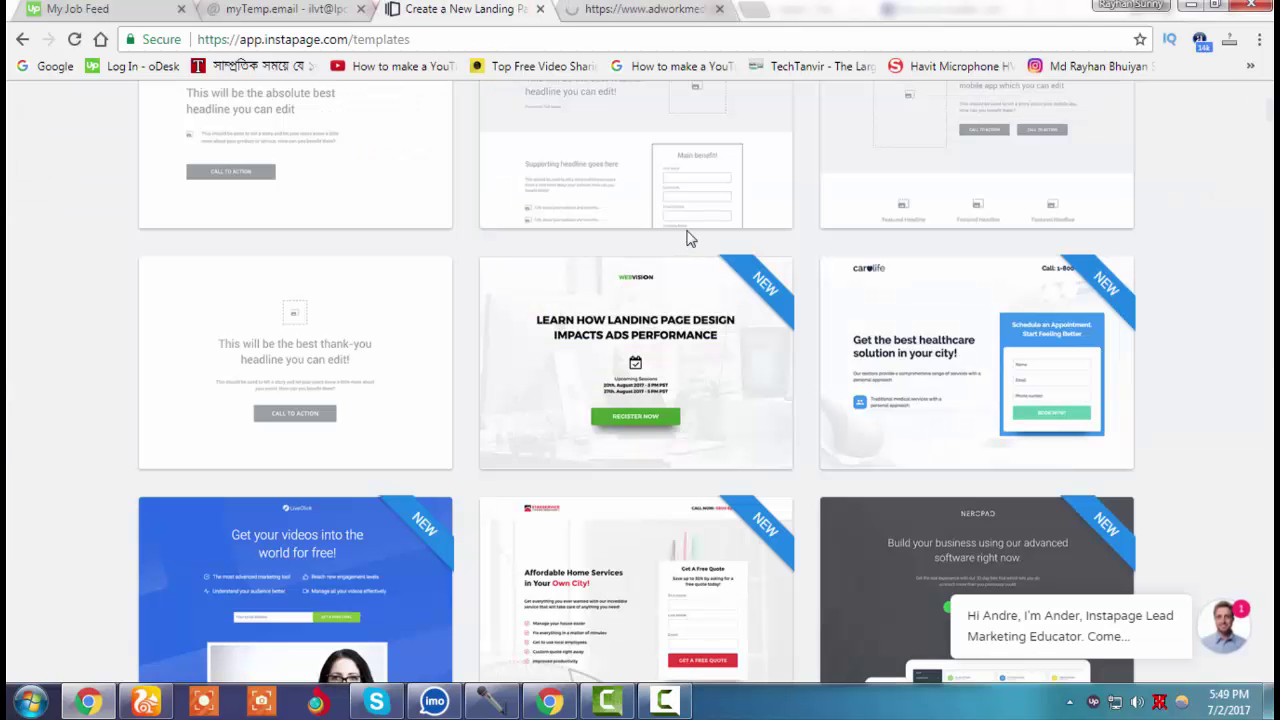
click(648, 8)
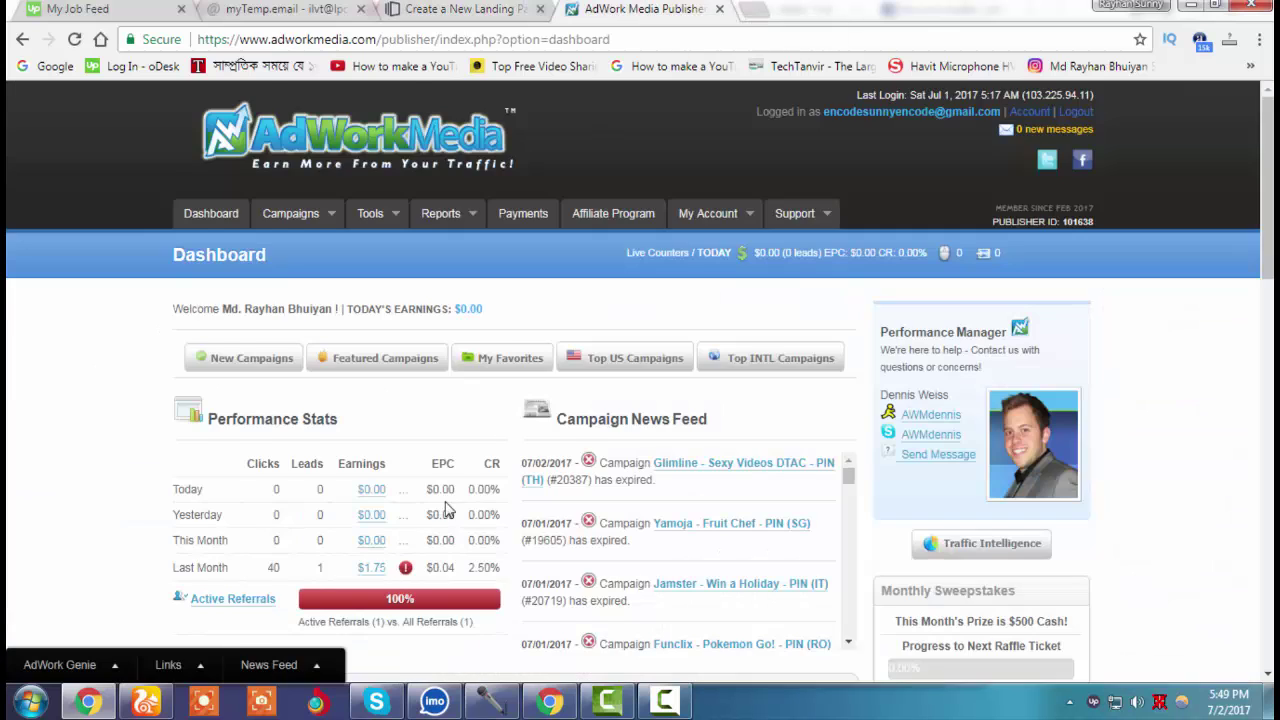
scroll(447, 510, down, 3)
scroll(447, 510, down, 2)
scroll(30, 505, up, 5)
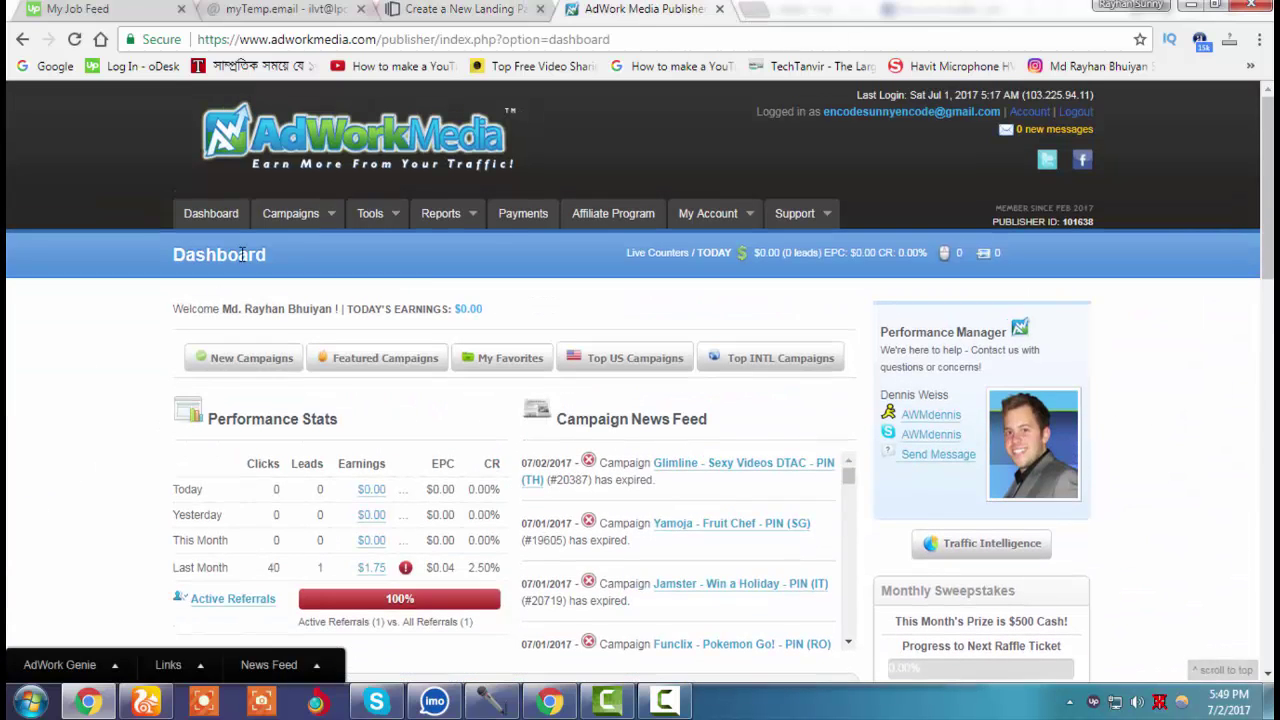
- Open All Campaigns and set the country filter to United States
mouse_move(291, 213)
click(350, 242)
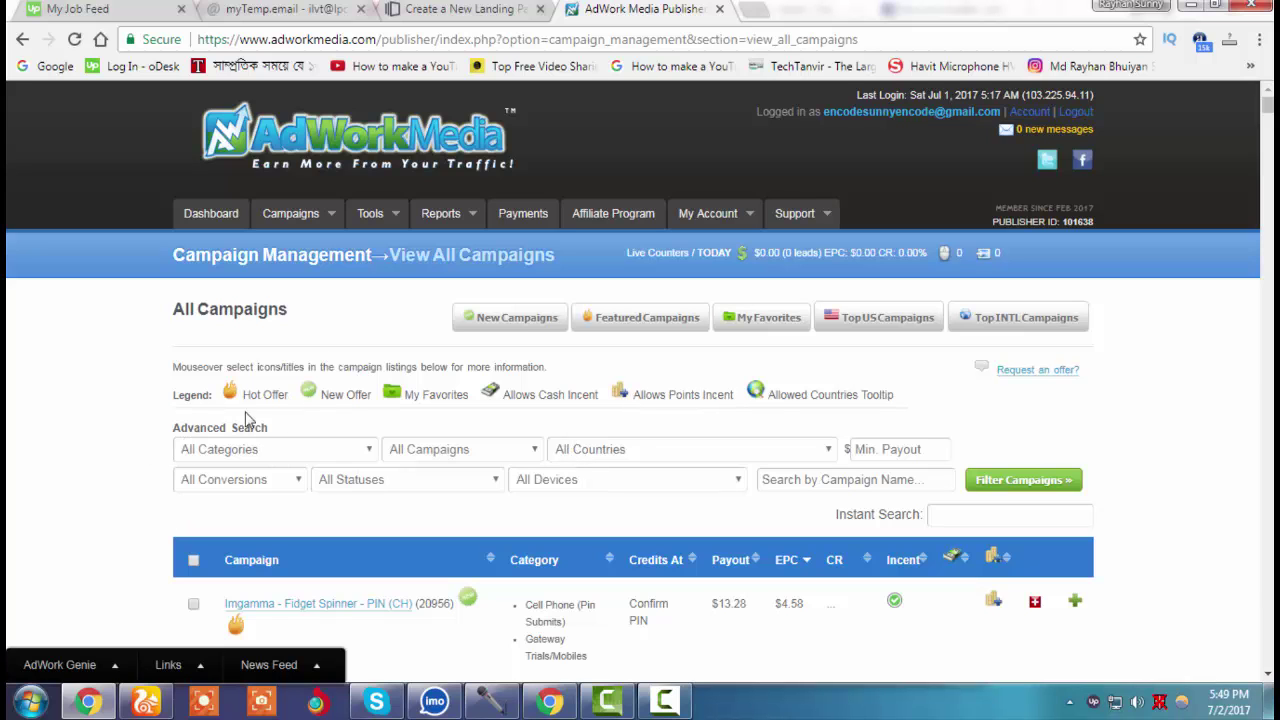
scroll(313, 488, down, 1)
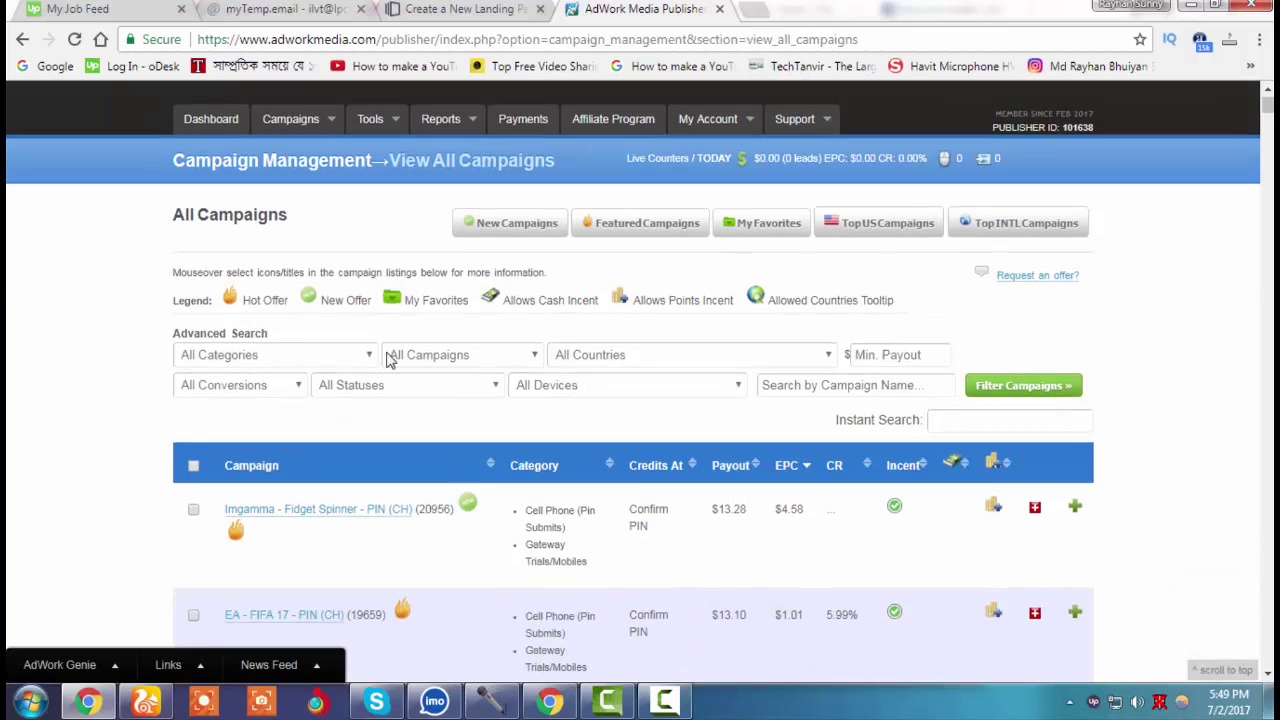
click(618, 358)
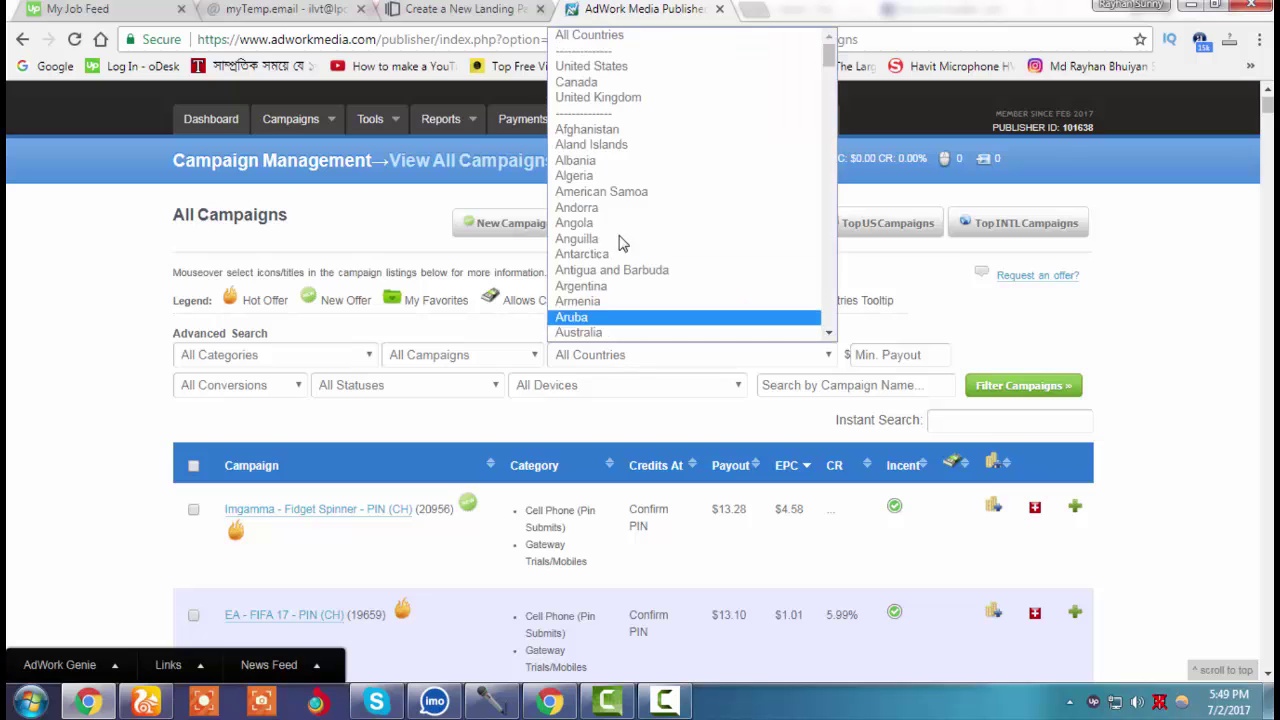
click(614, 65)
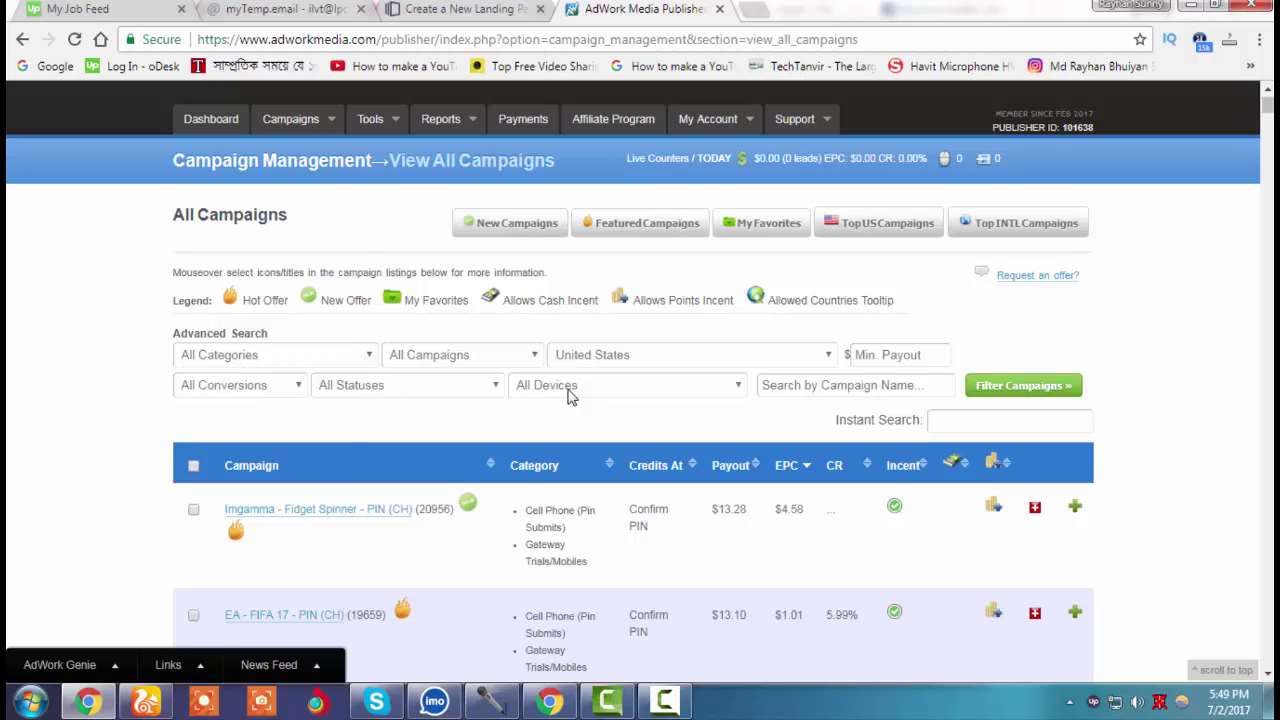
- Review the device, type, category and conversion filters unchanged and apply the filters
click(542, 390)
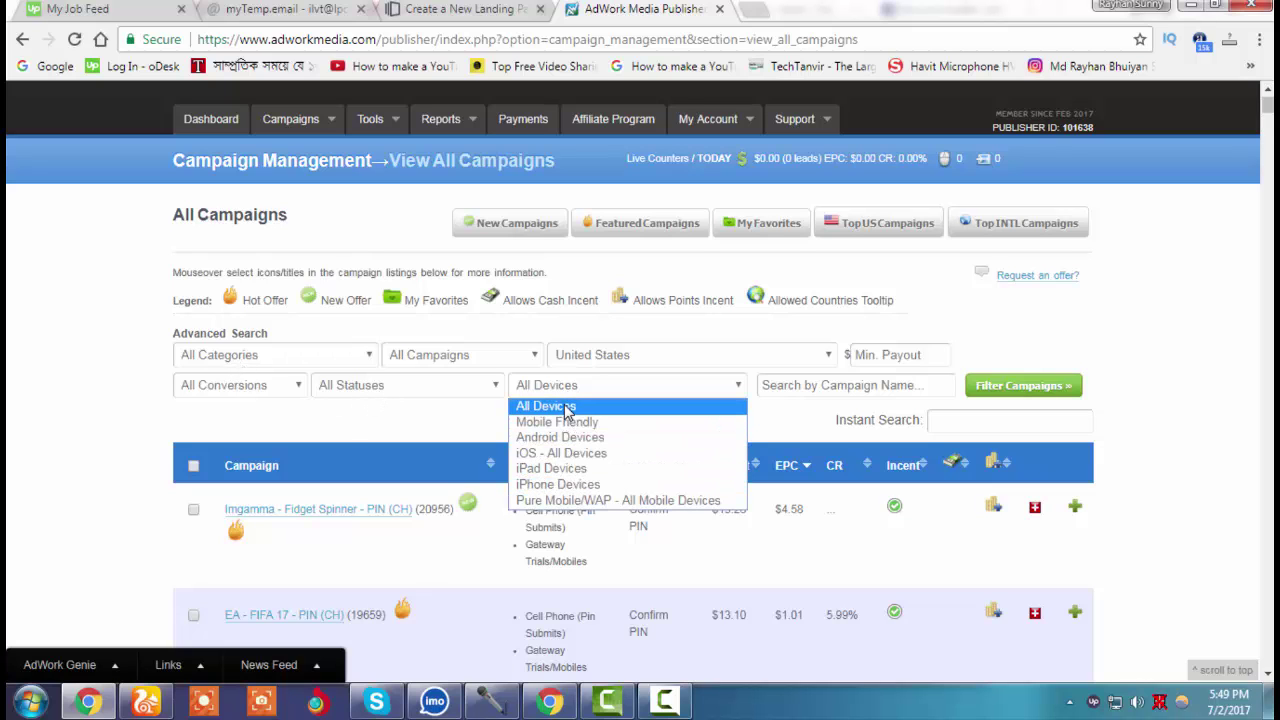
click(567, 407)
click(496, 354)
click(320, 362)
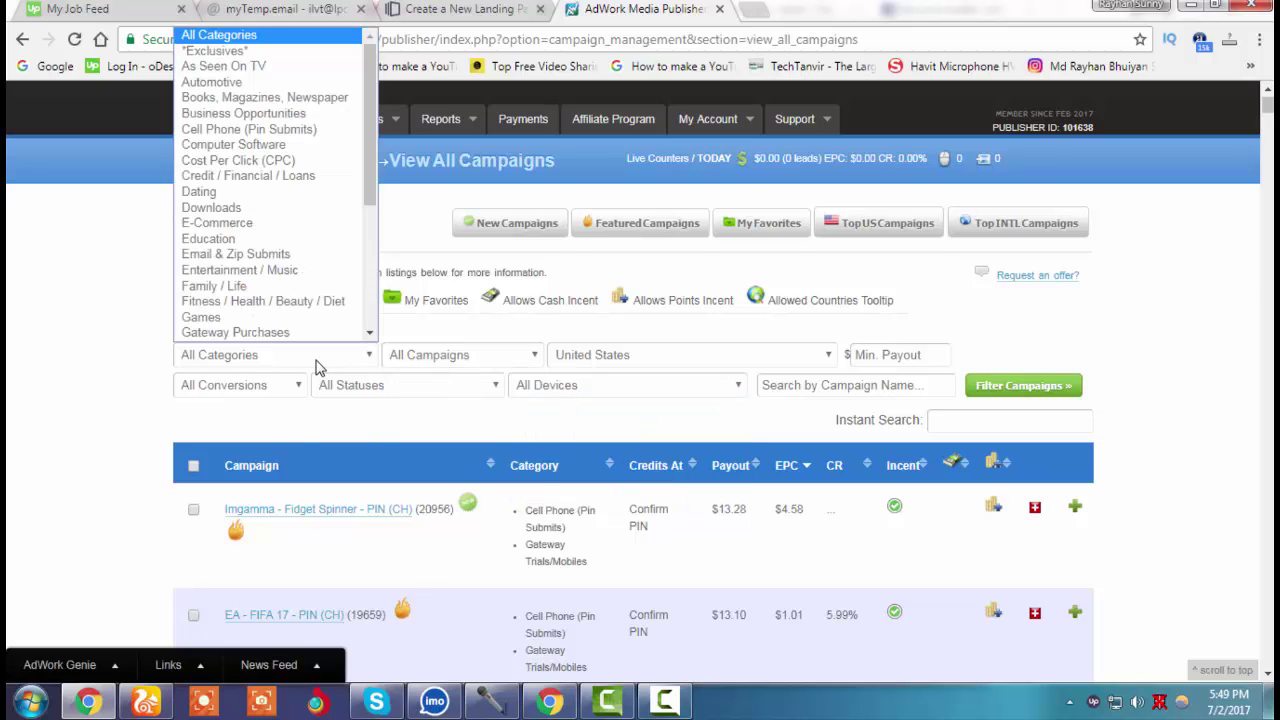
click(244, 390)
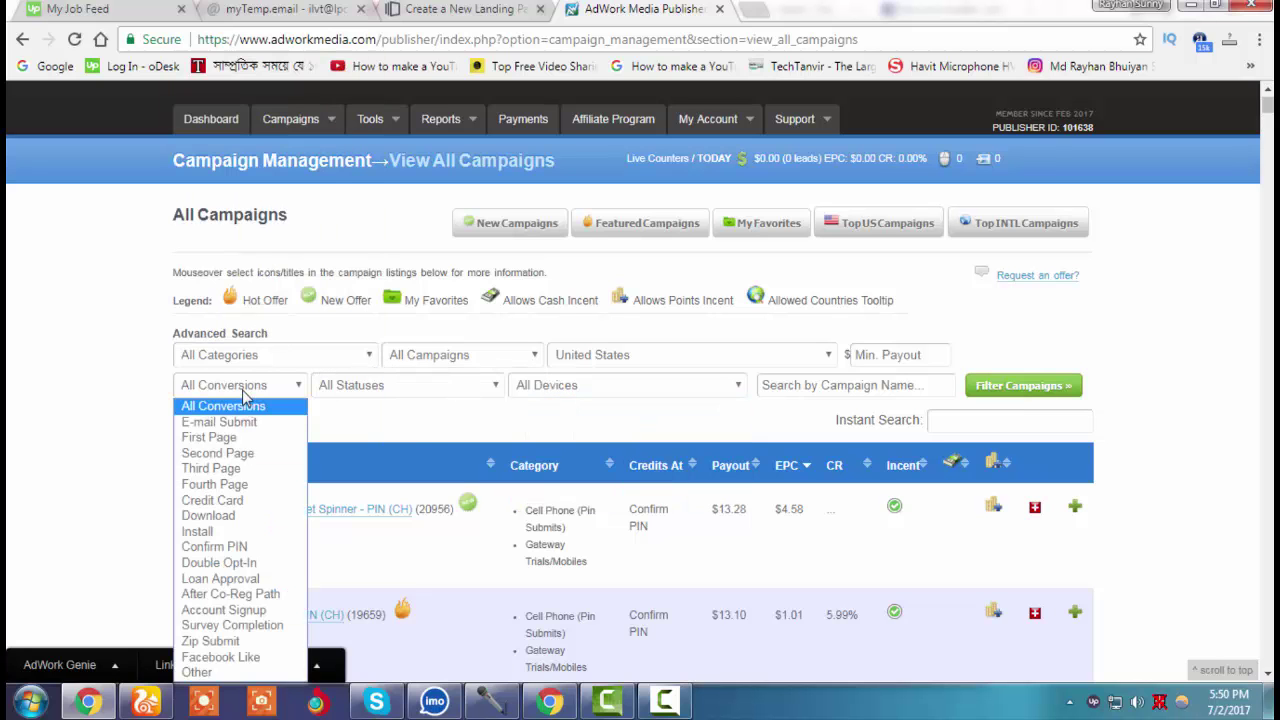
click(242, 390)
click(997, 388)
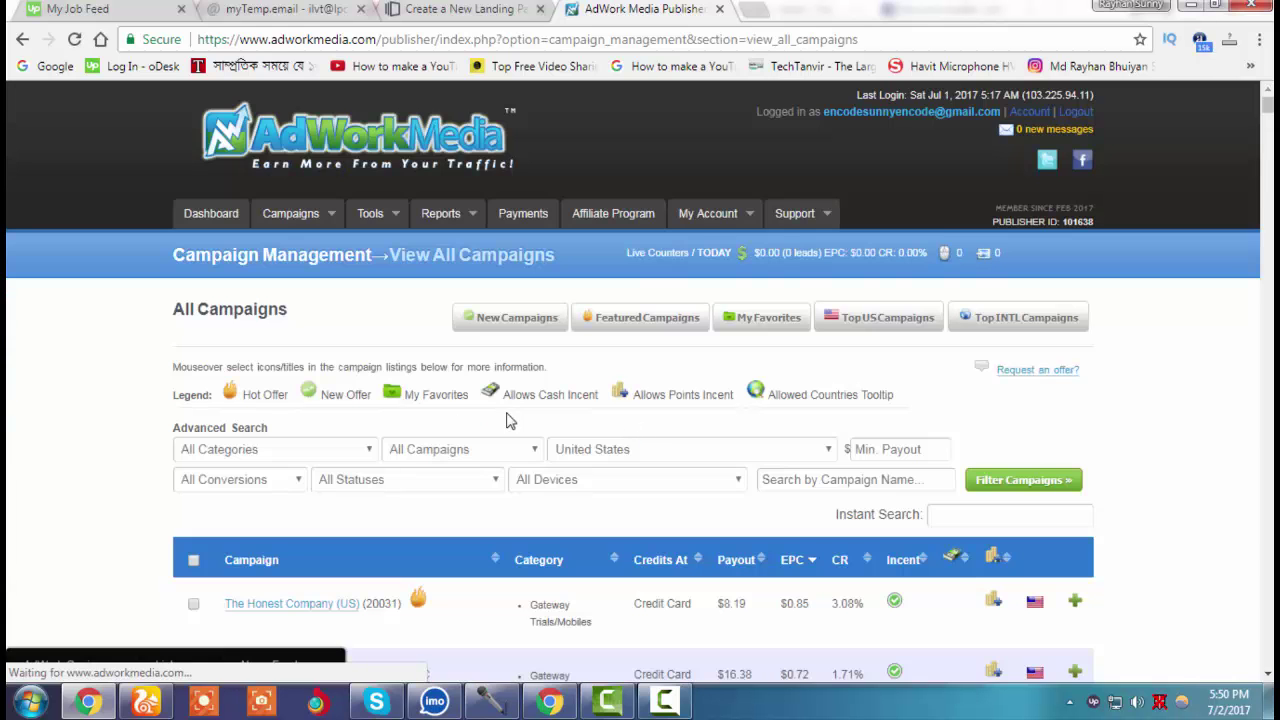
- Locate the Kmart $100 Gift Card offer and select its name
scroll(460, 432, down, 3)
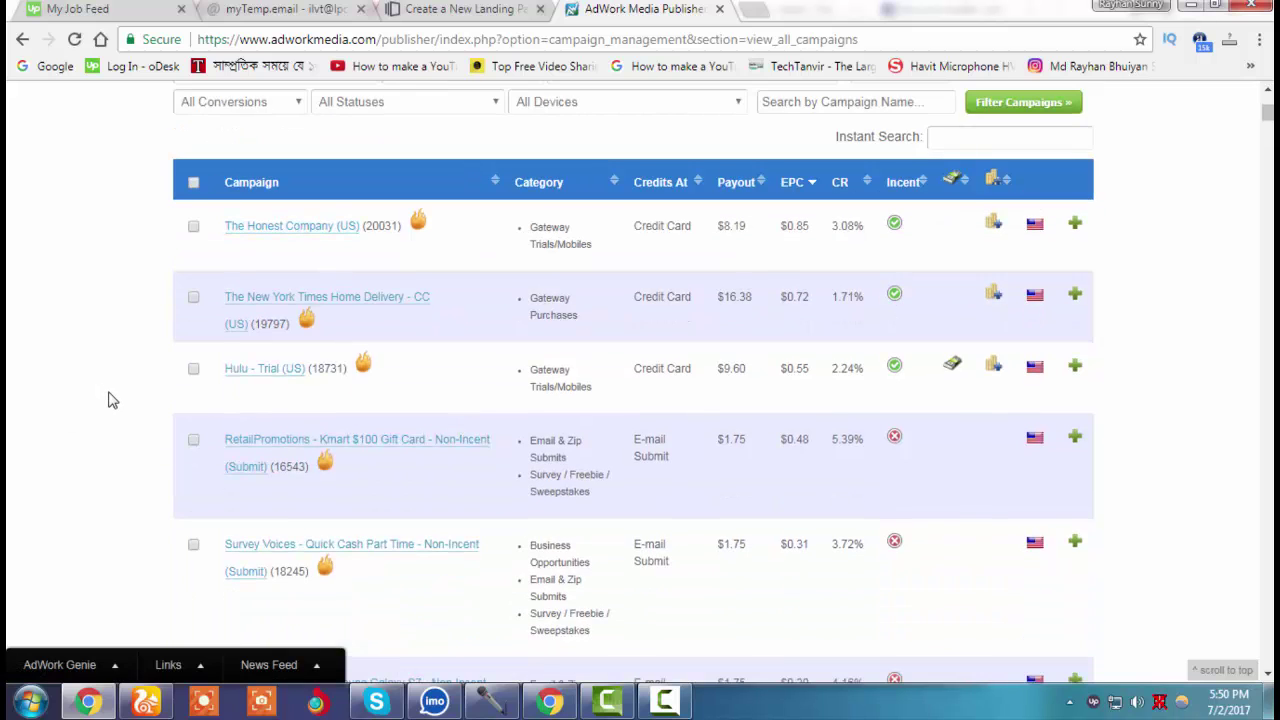
scroll(112, 400, down, 2)
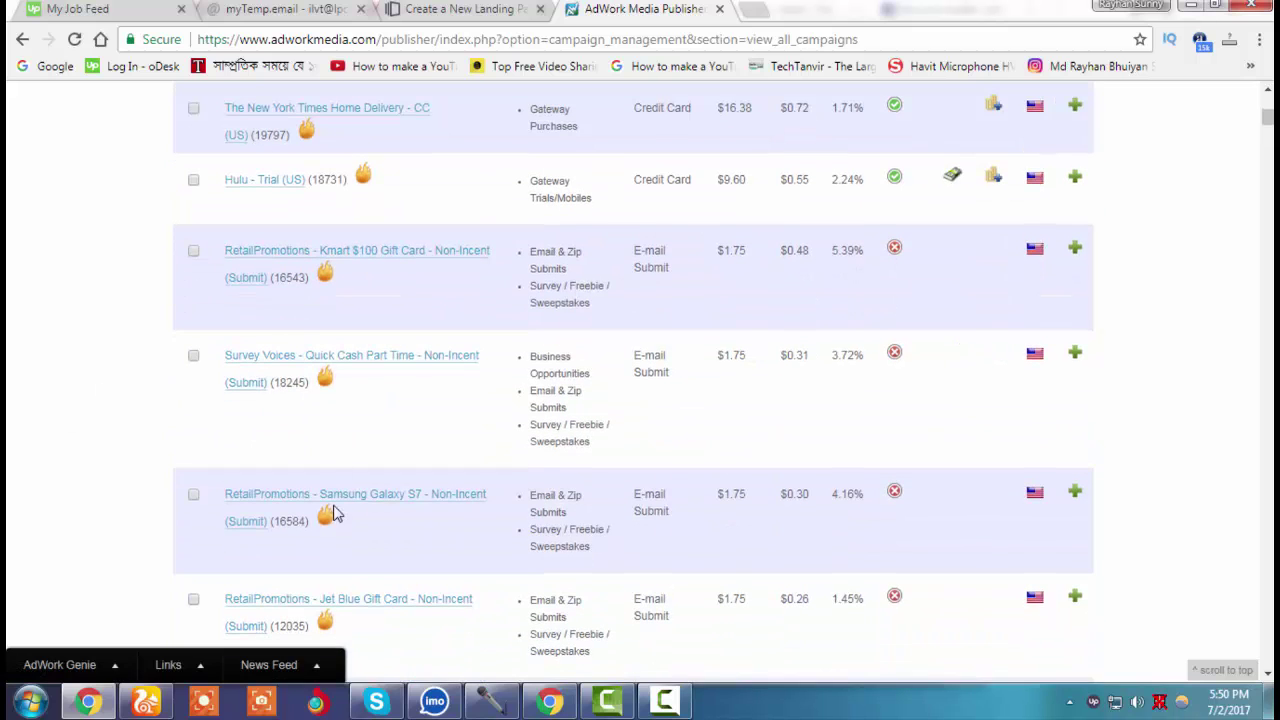
scroll(200, 400, up, 2)
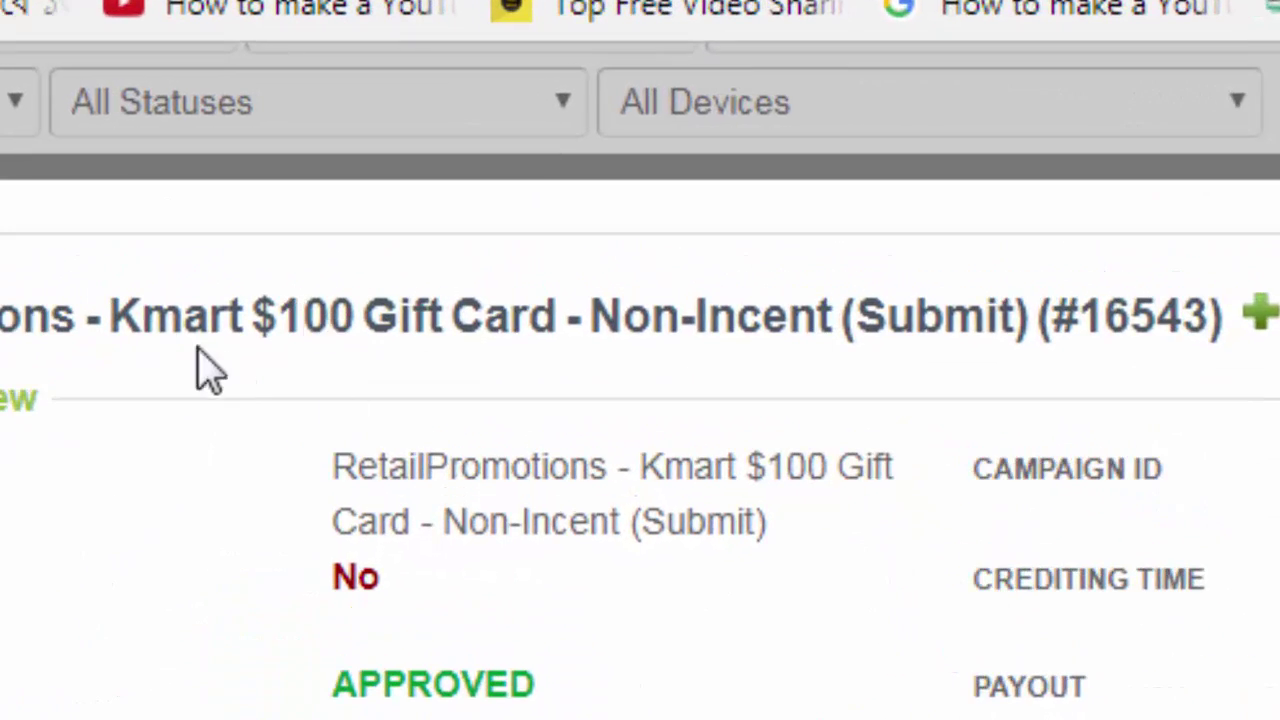
drag(118, 313, 556, 315)
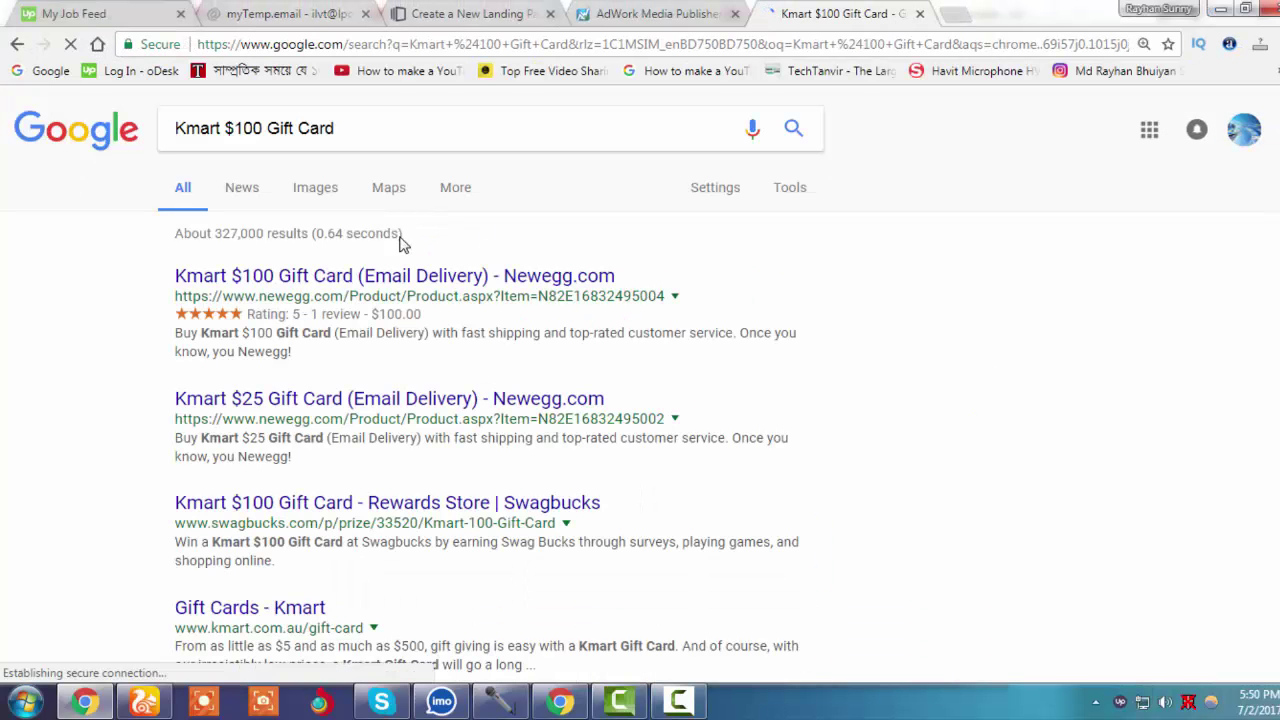
- Save the 'Win a $100 KMart Gift Card' image from Google Images to Downloads
click(310, 190)
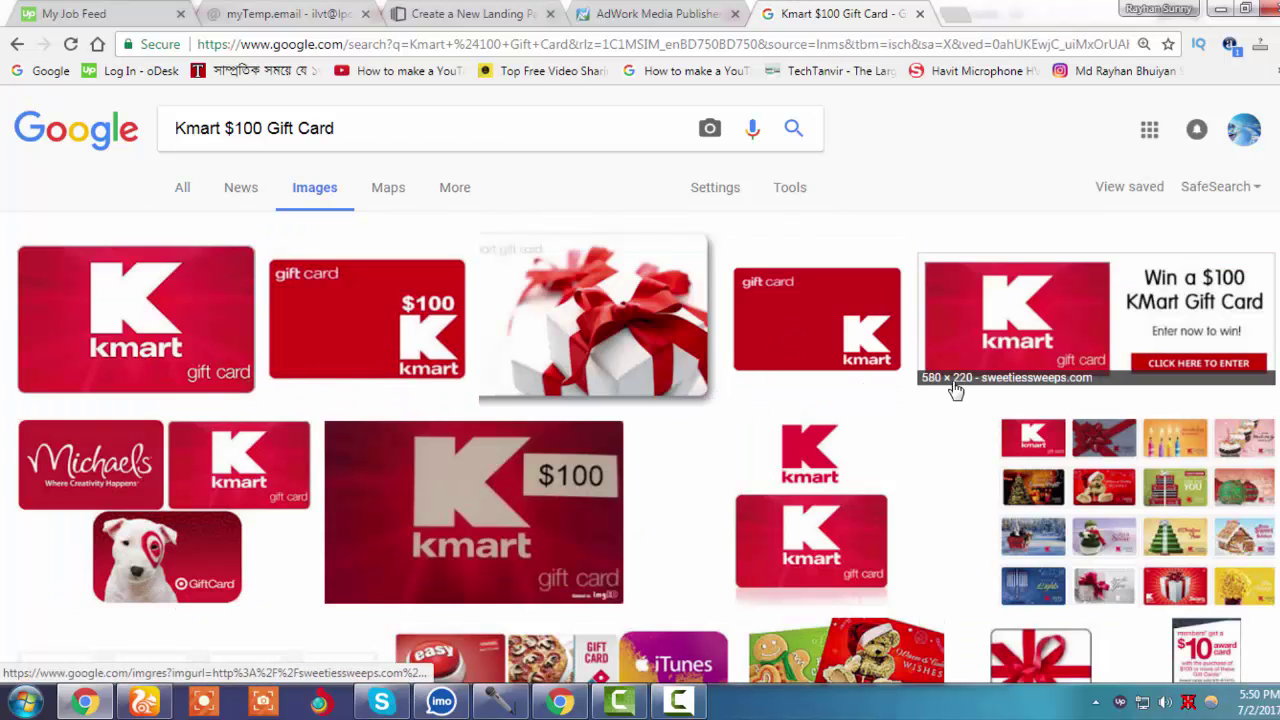
scroll(660, 466, down, 1)
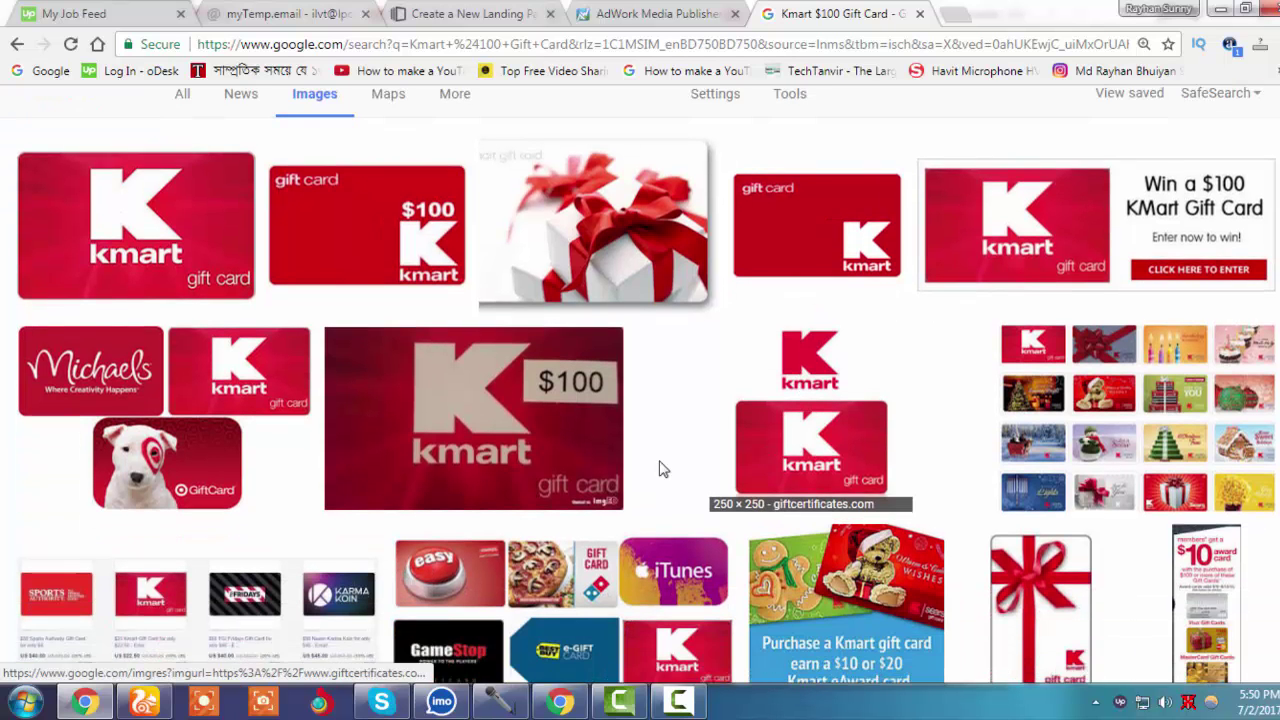
scroll(640, 475, down, 2)
scroll(632, 478, up, 1)
scroll(632, 478, up, 2)
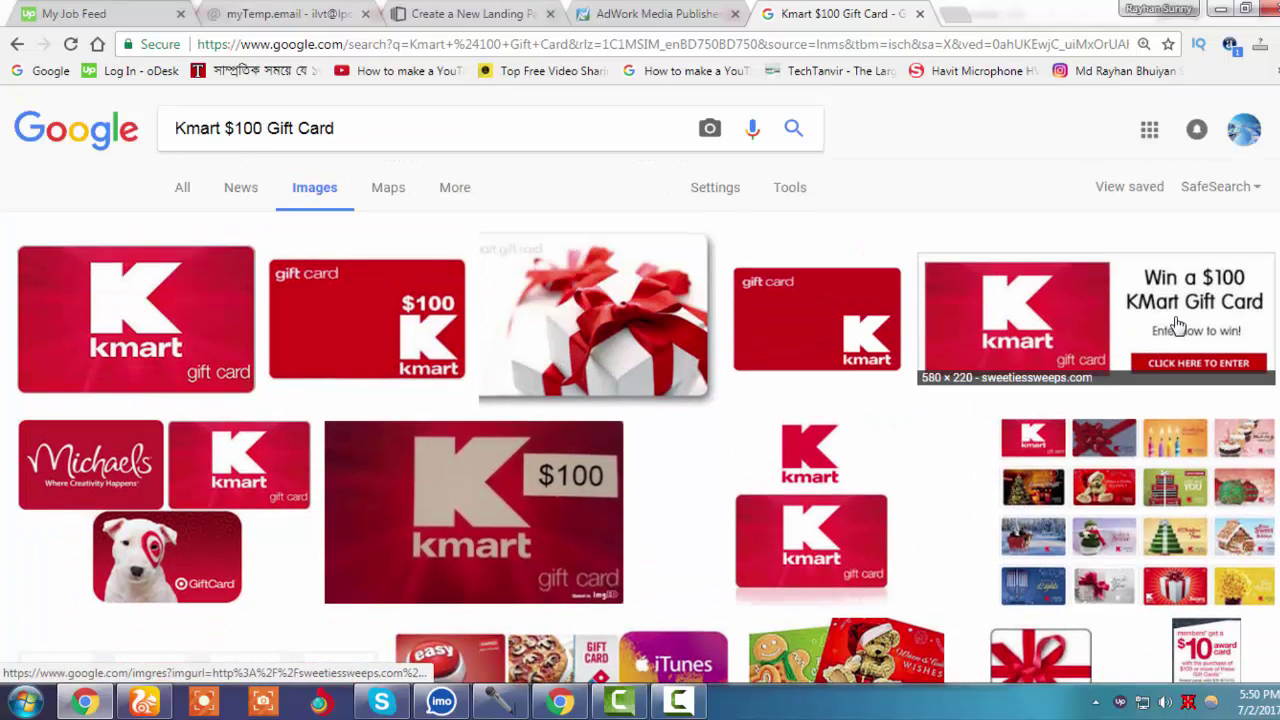
click(1157, 312)
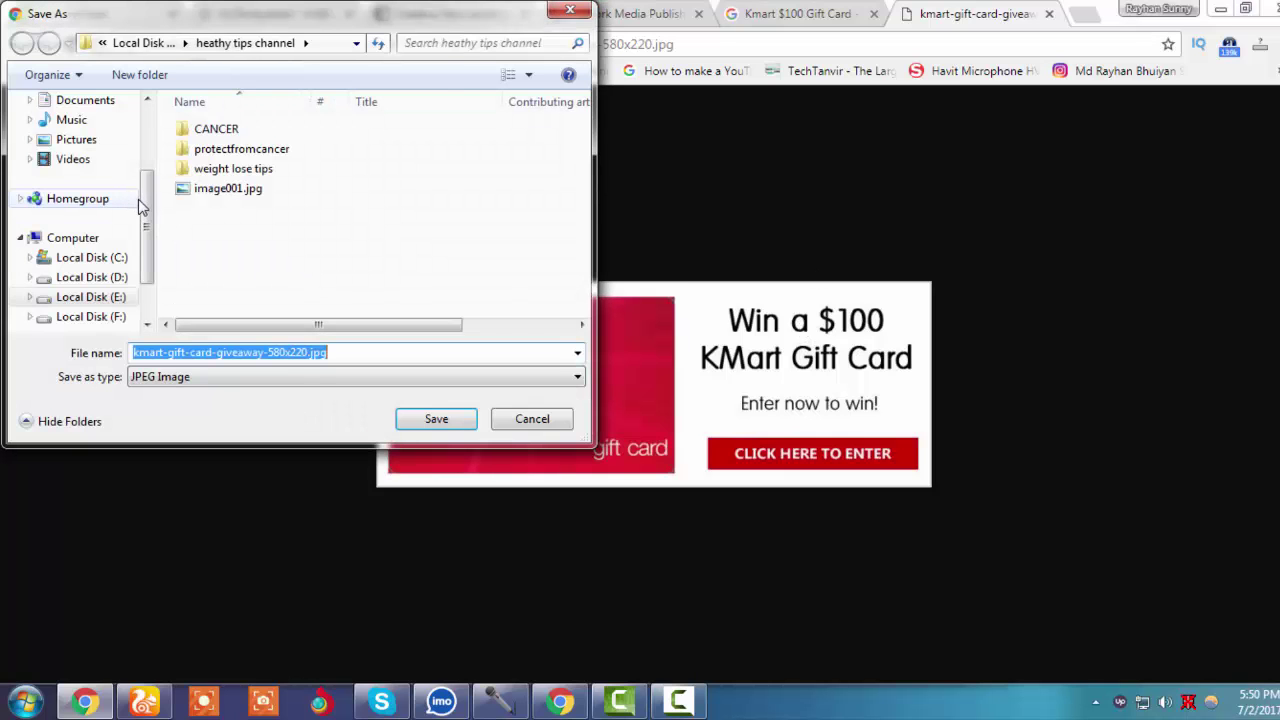
drag(143, 203, 143, 110)
click(84, 128)
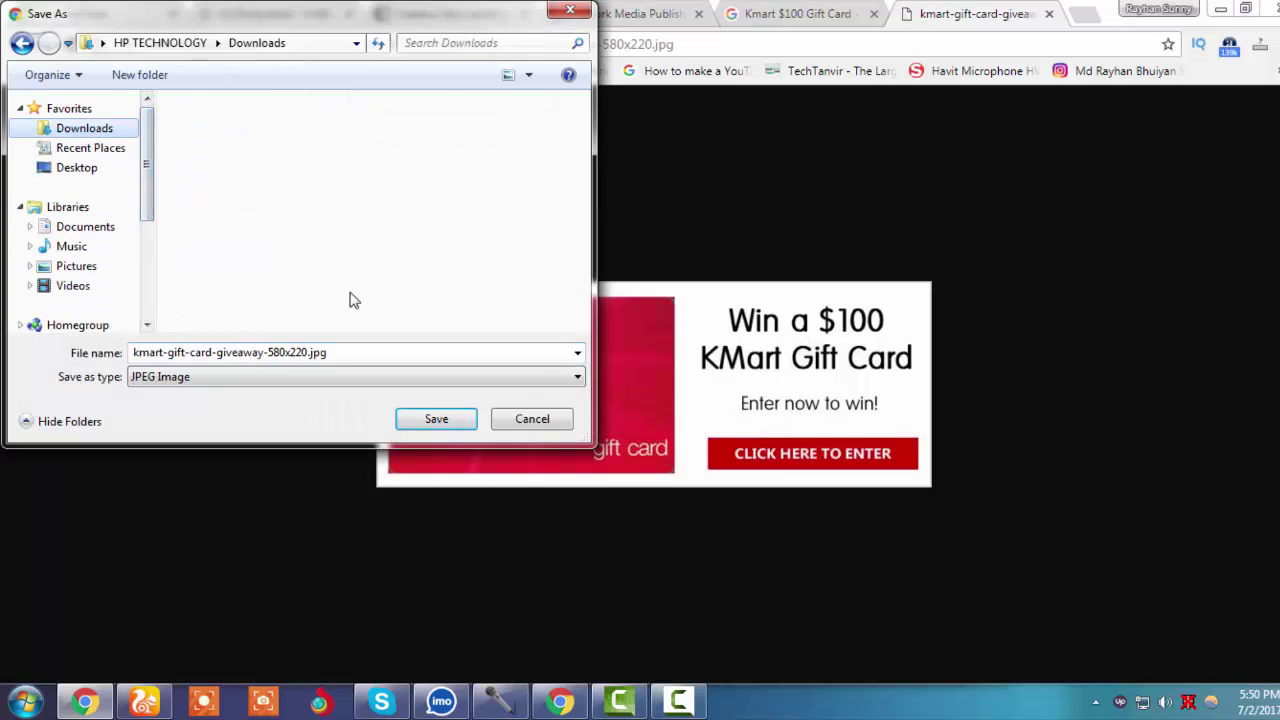
click(436, 419)
click(825, 12)
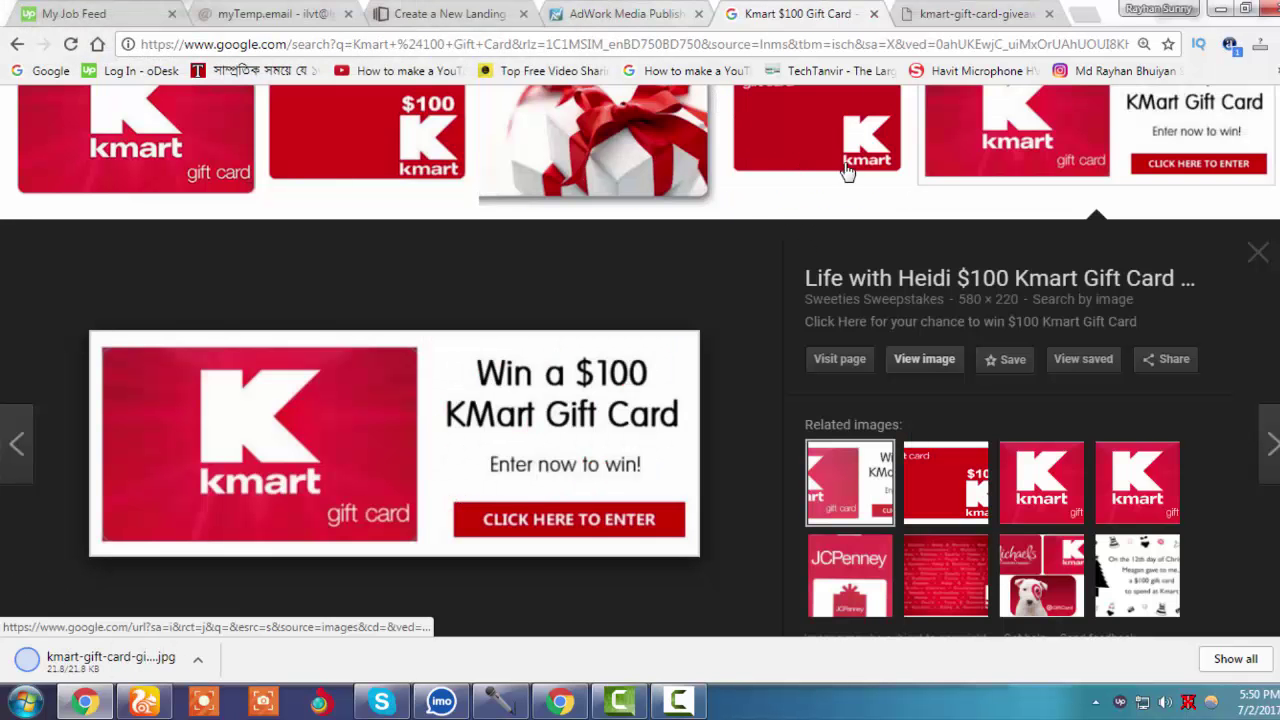
- Save the plain Kmart gift card image to Downloads as kmart-gift-card.png
click(965, 12)
click(1049, 14)
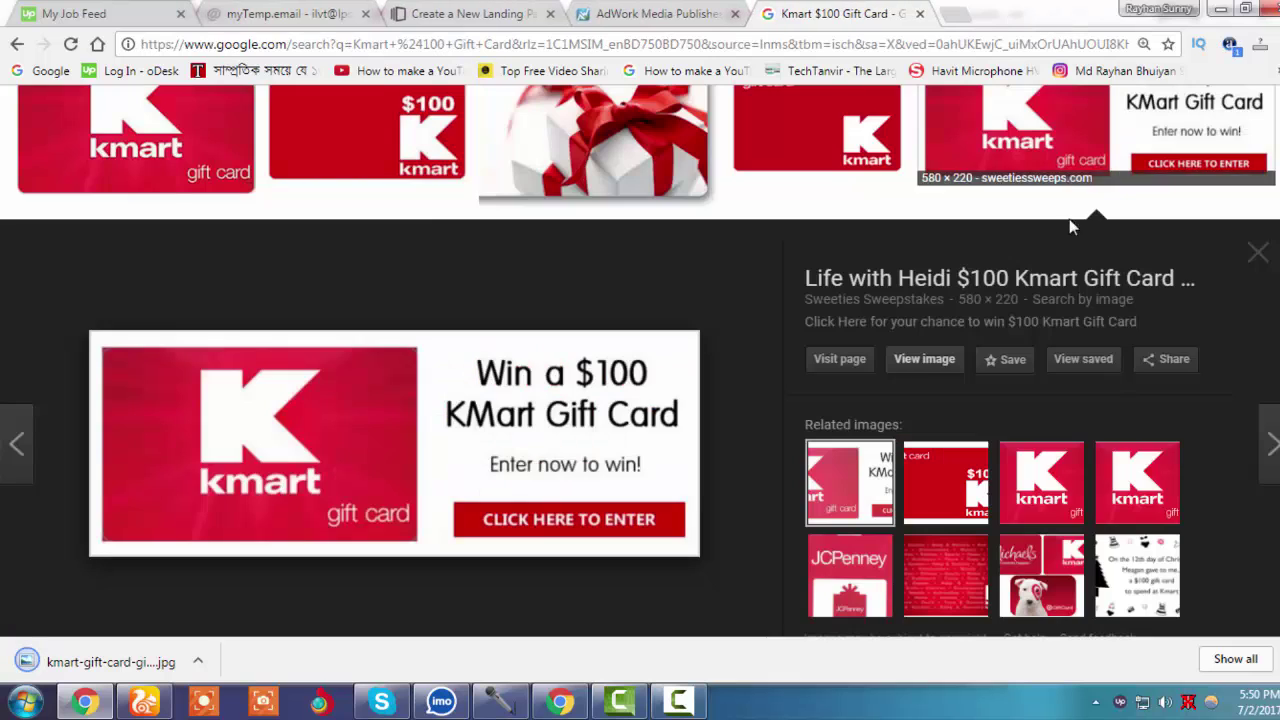
click(1055, 493)
click(930, 361)
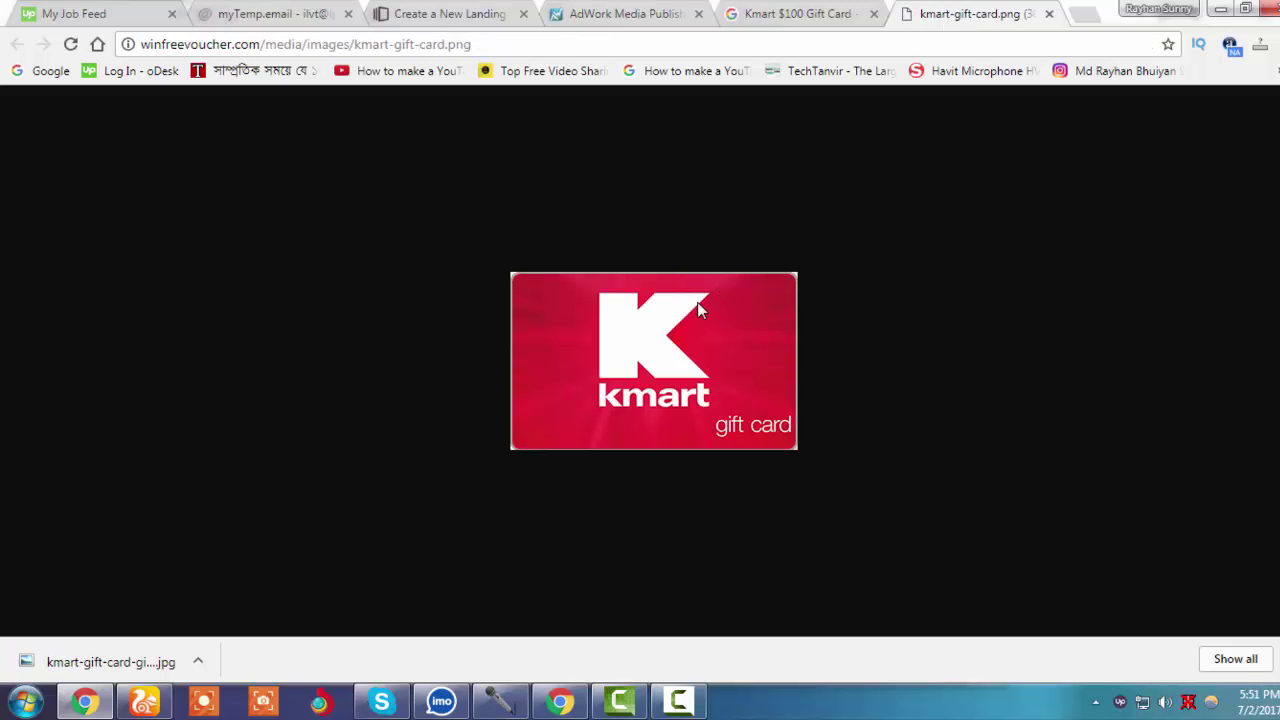
right_click(698, 305)
click(737, 340)
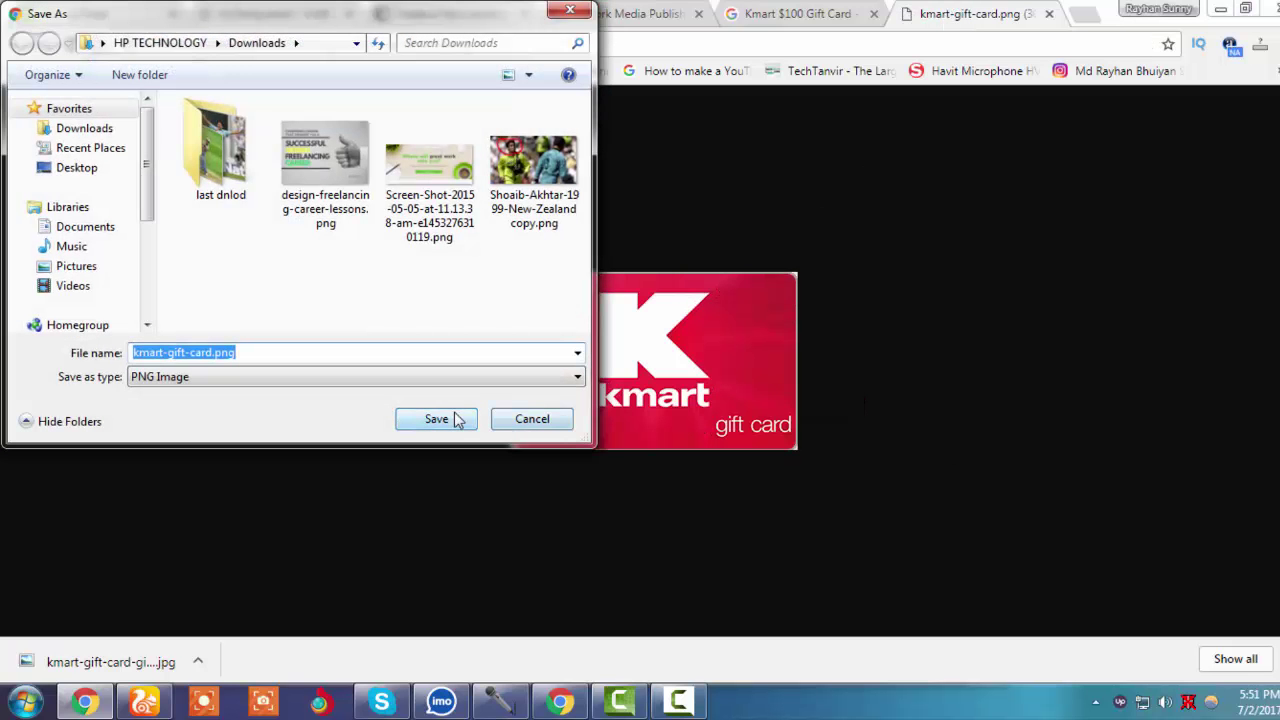
click(84, 128)
click(436, 419)
click(645, 10)
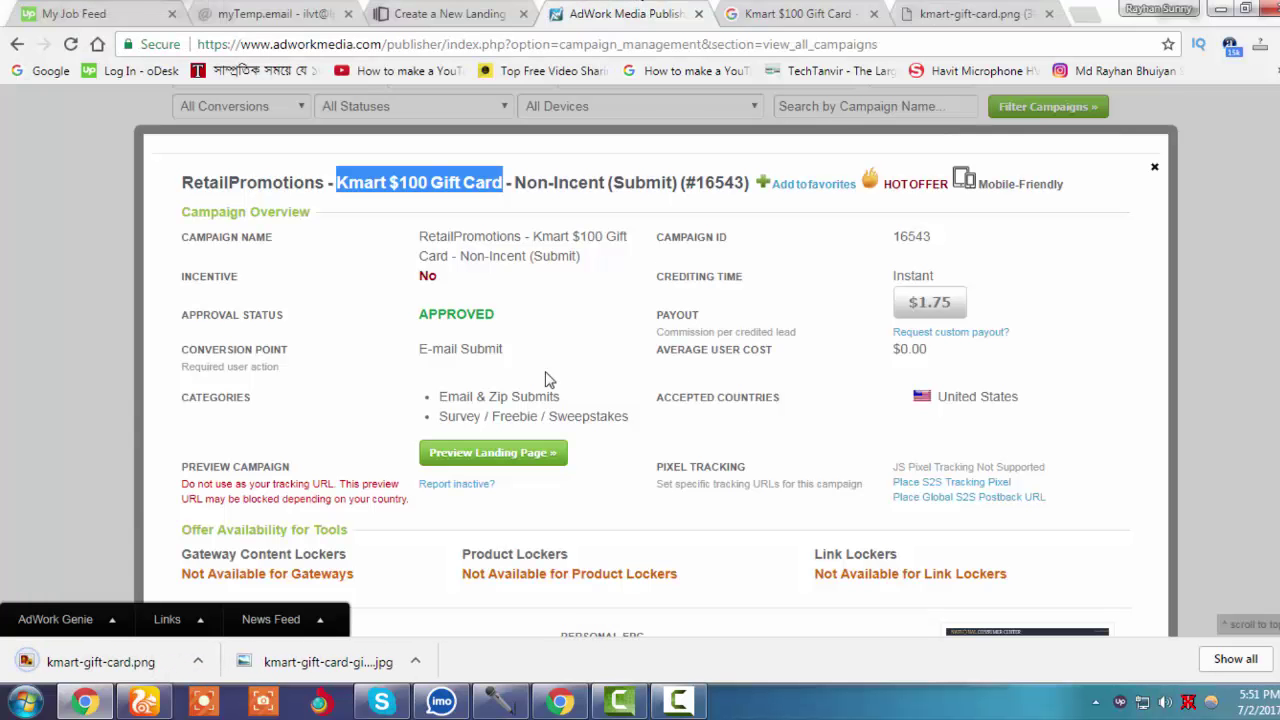
- Find the Kmart campaign's tracking link lnkgo.com/59BH and select it
scroll(617, 445, down, 1)
scroll(617, 445, down, 2)
scroll(617, 445, down, 1)
scroll(617, 445, down, 2)
scroll(617, 445, down, 3)
scroll(617, 445, down, 2)
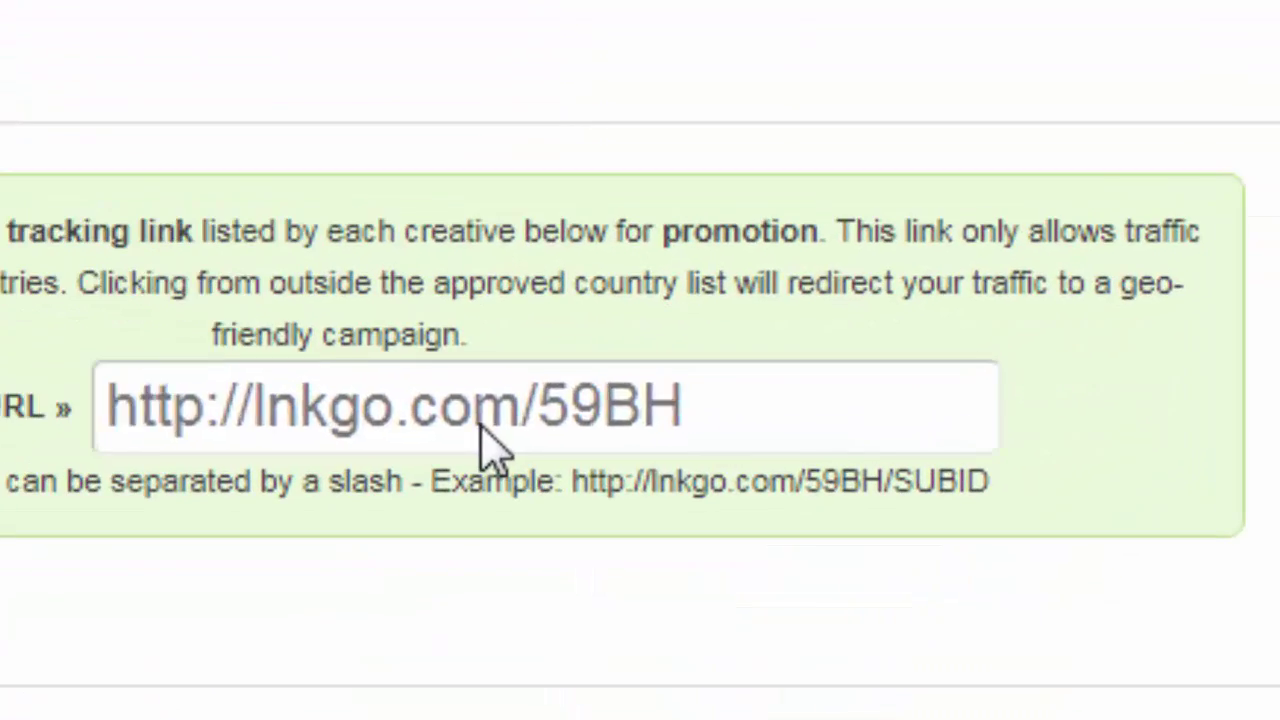
click(495, 445)
click(682, 443)
mouse_move(880, 440)
mouse_down()
mouse_move(329, 400)
mouse_move(277, 426)
mouse_up()
drag(849, 434, 737, 441)
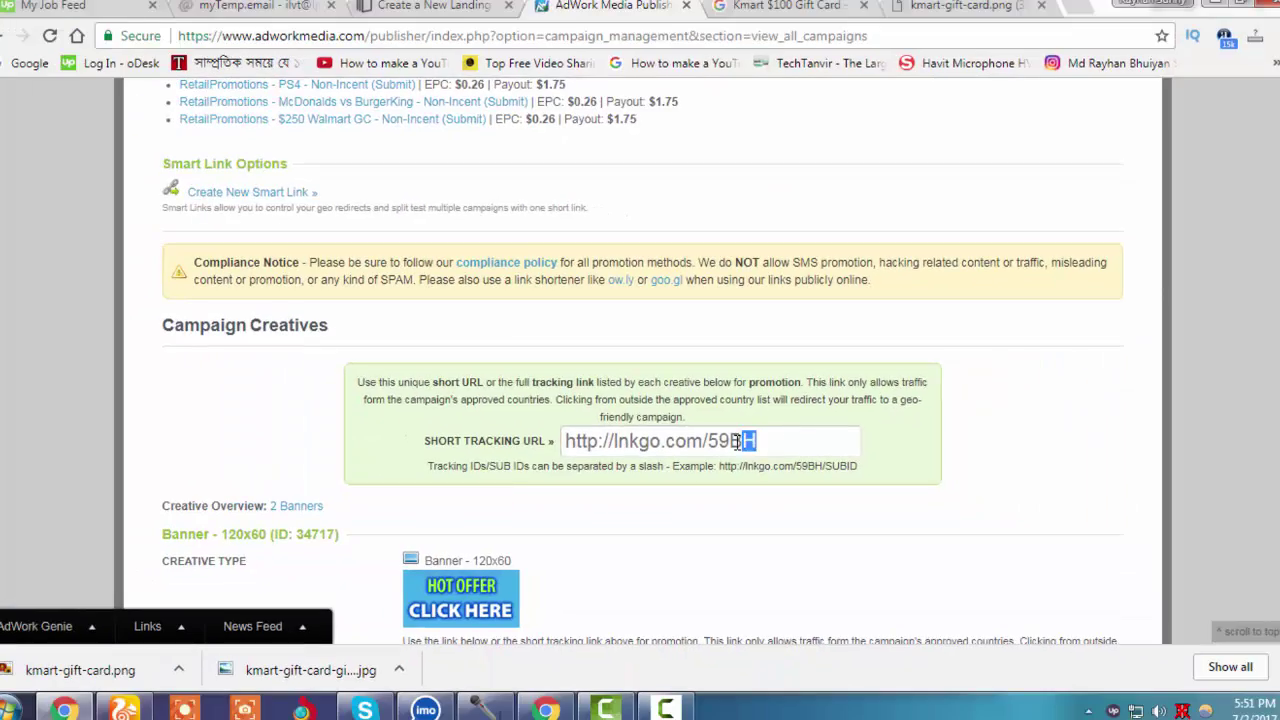
key(ctrl+a)
- Scroll back up and return to the Instapage template gallery
scroll(650, 540, up, 10)
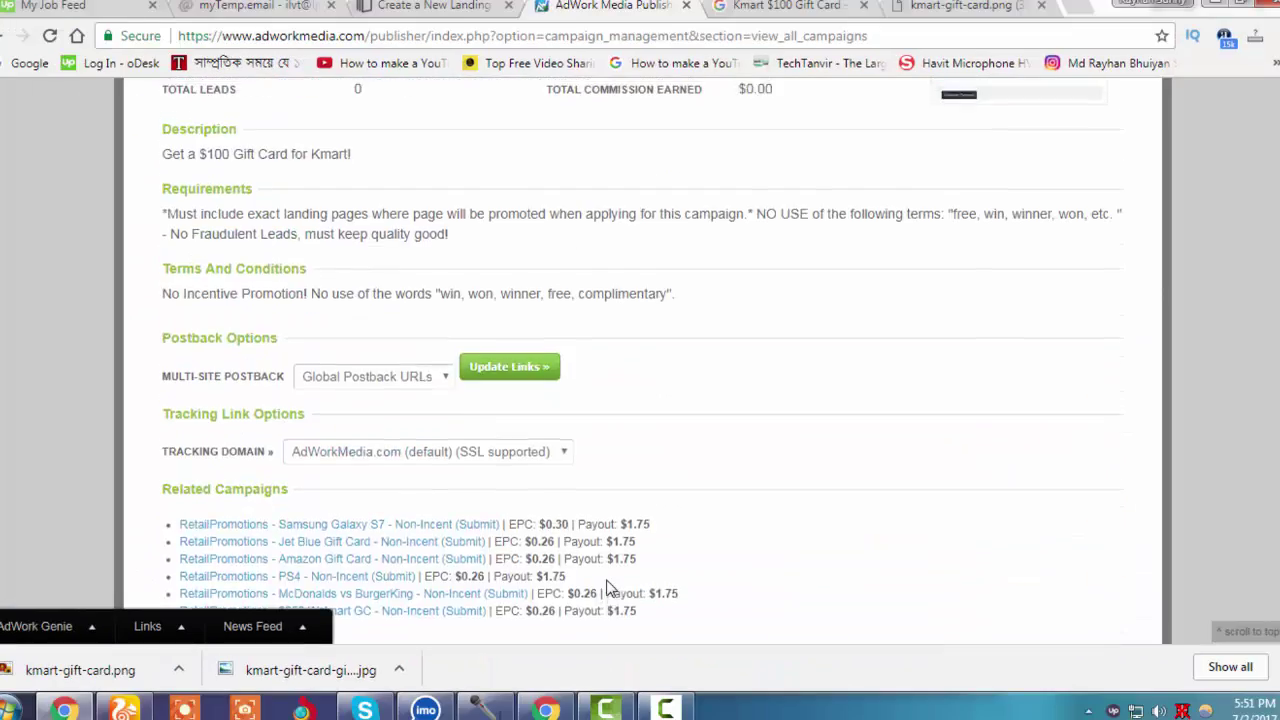
scroll(650, 510, up, 2)
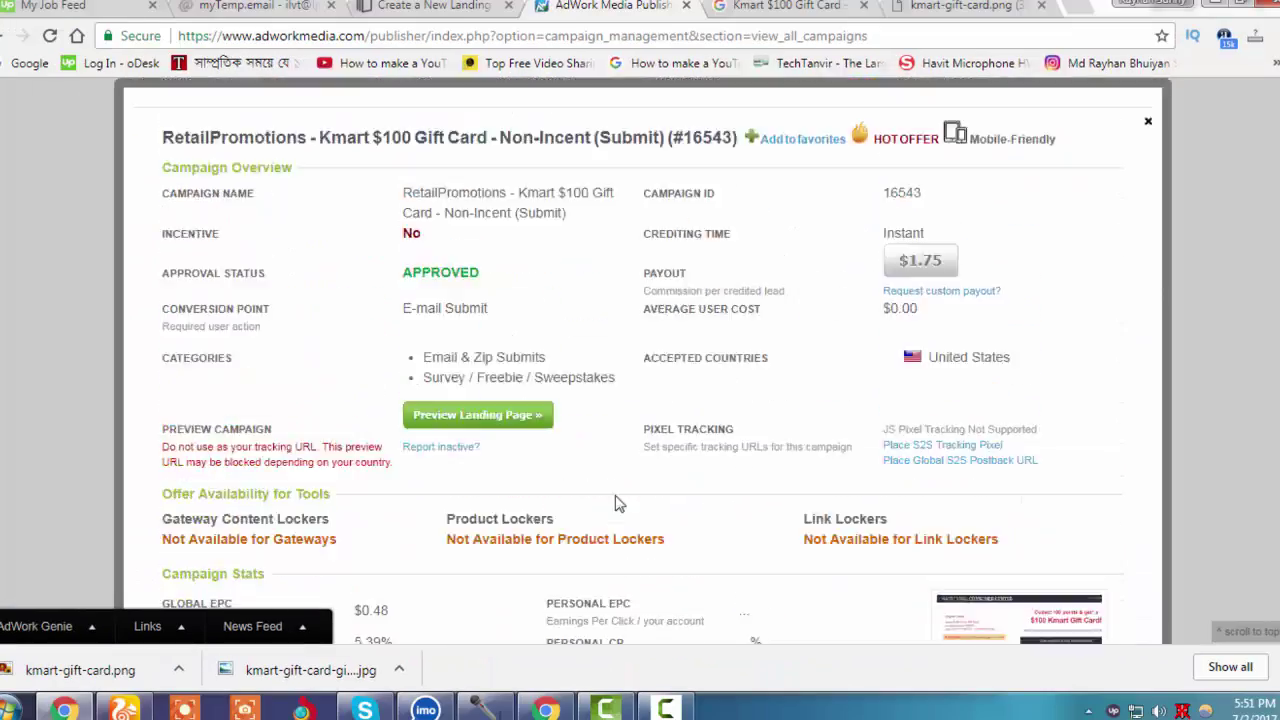
scroll(600, 480, up, 3)
scroll(503, 425, up, 1)
click(416, 8)
scroll(800, 491, up, 2)
scroll(811, 488, up, 3)
scroll(744, 466, down, 5)
- Browse the templates and pick the Stravent marketing conference template
scroll(700, 420, down, 1)
scroll(660, 390, down, 2)
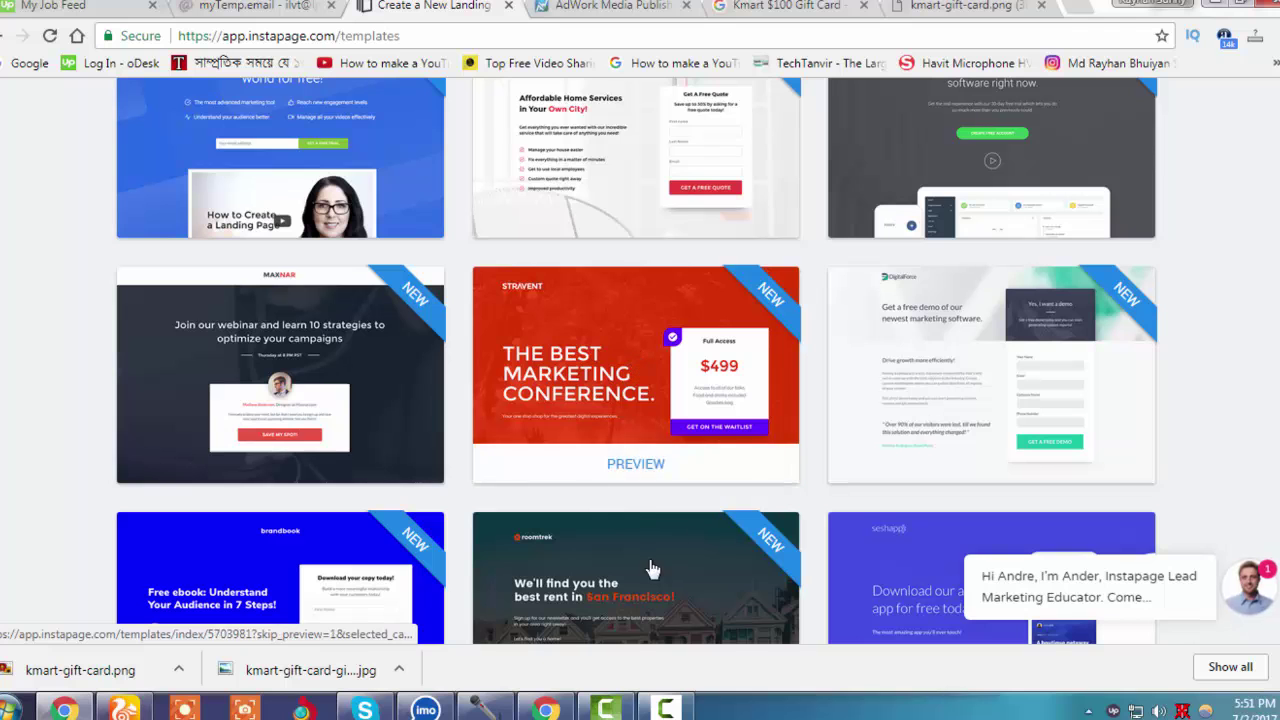
scroll(518, 519, down, 3)
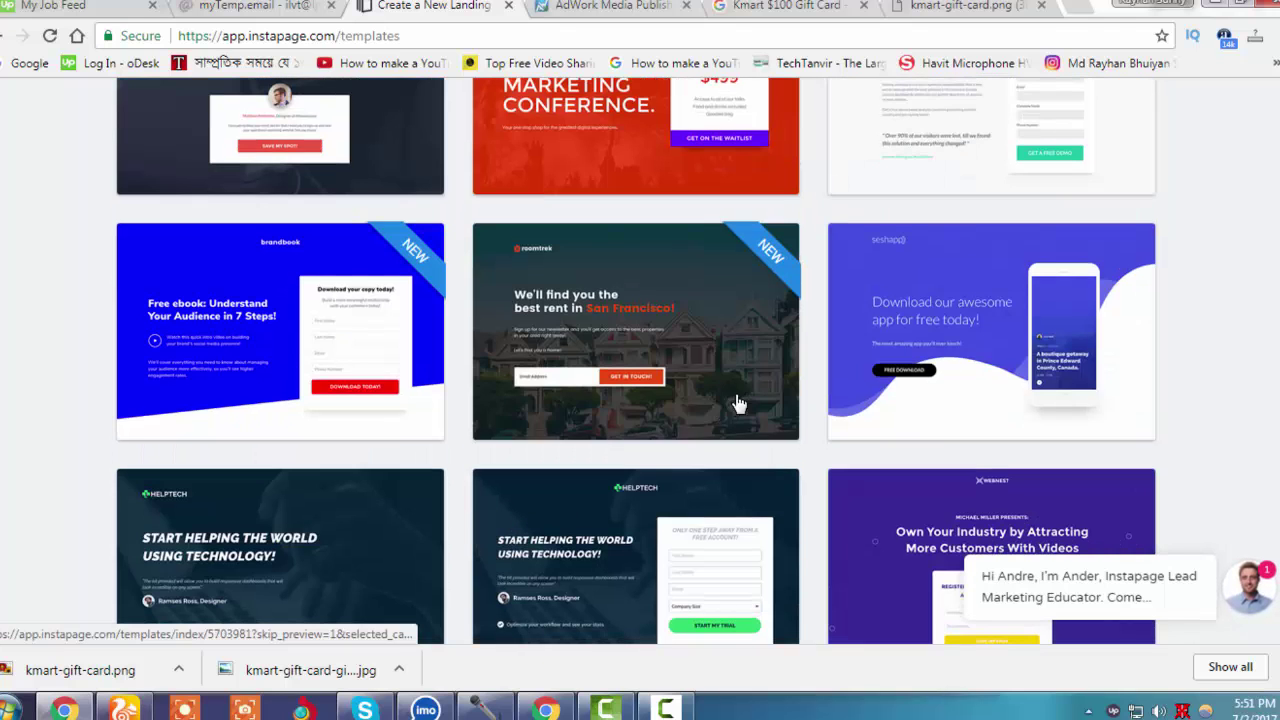
scroll(660, 440, down, 1)
scroll(640, 470, down, 2)
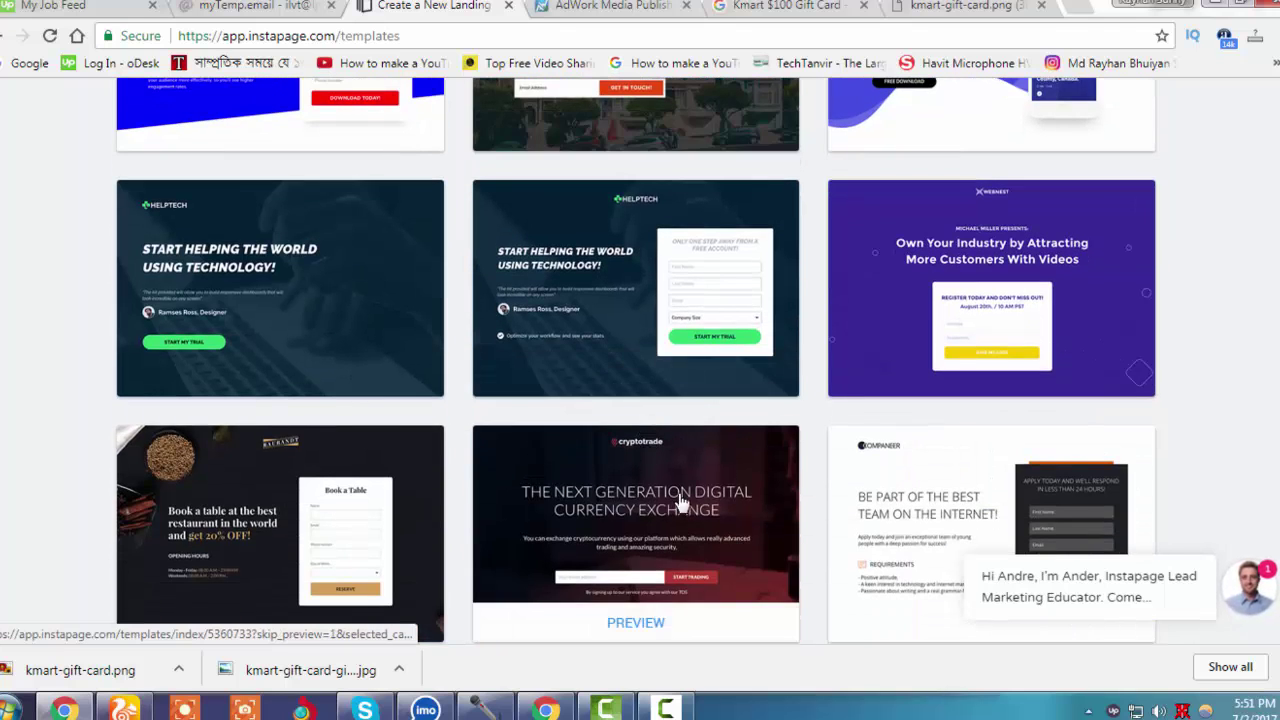
scroll(600, 492, up, 5)
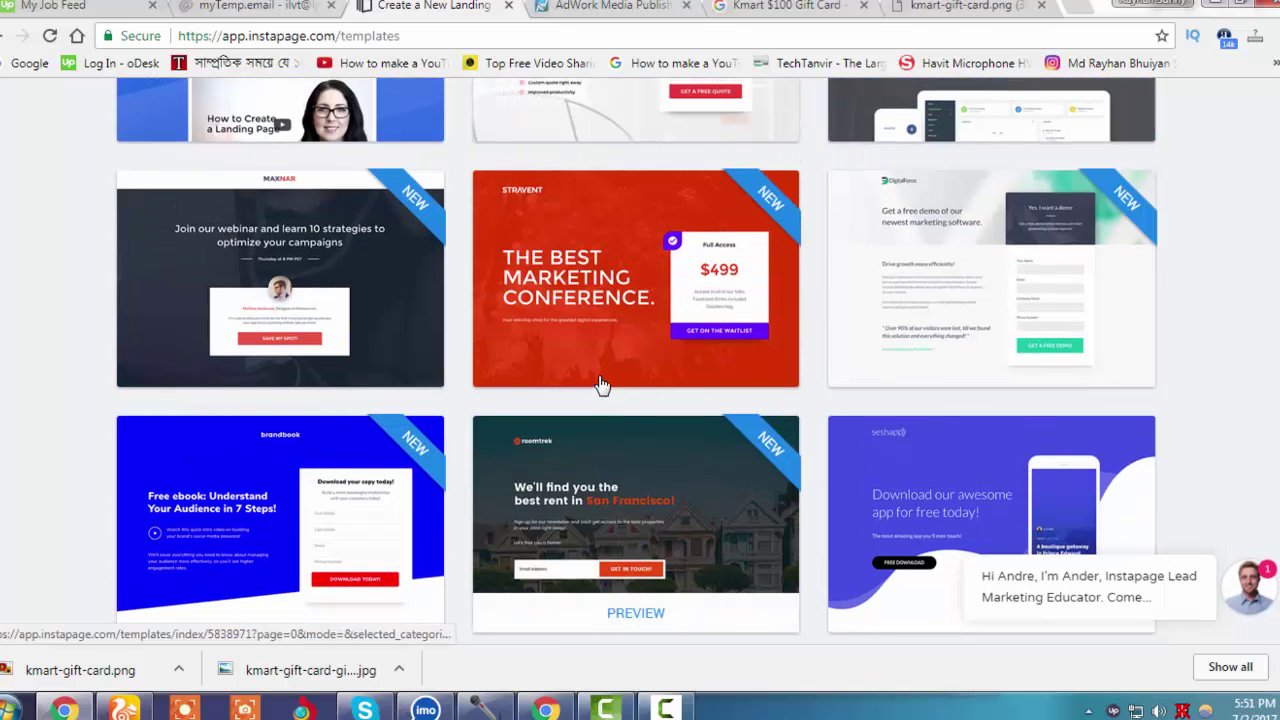
click(600, 278)
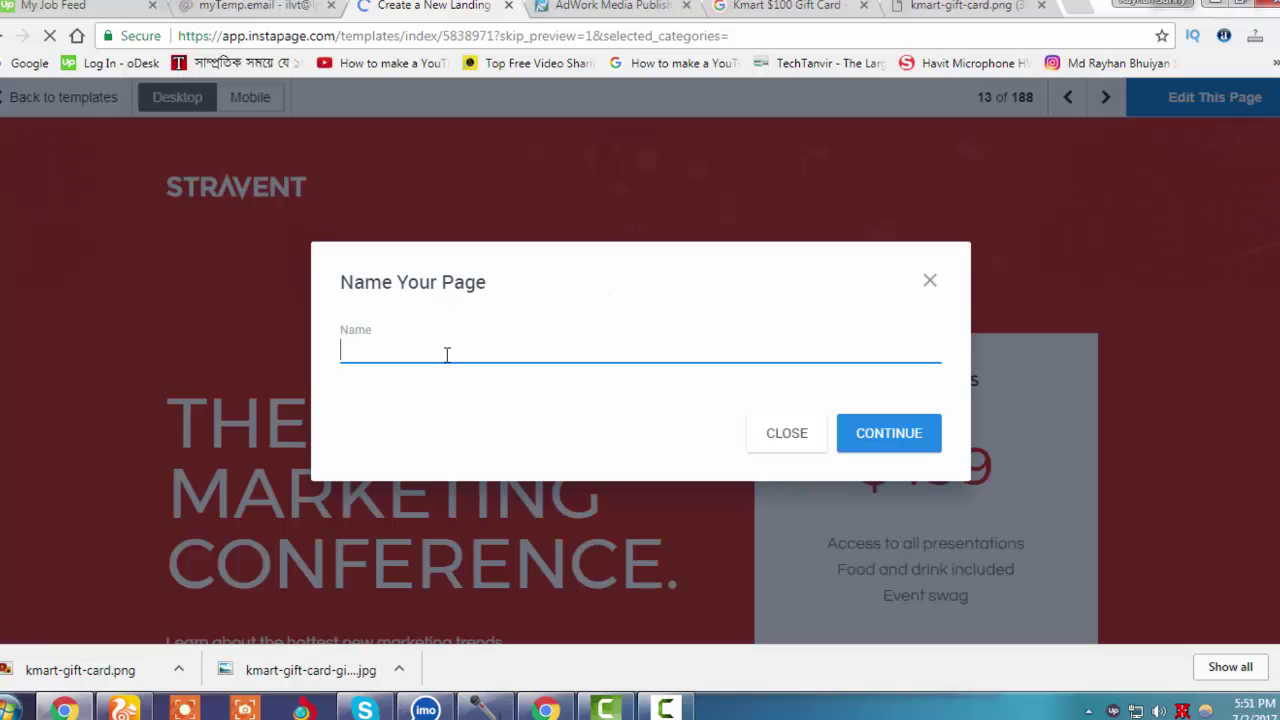
- Name the new page 'Kmart $100 Gift Card', copied from AdWork Media, and create it
click(585, 5)
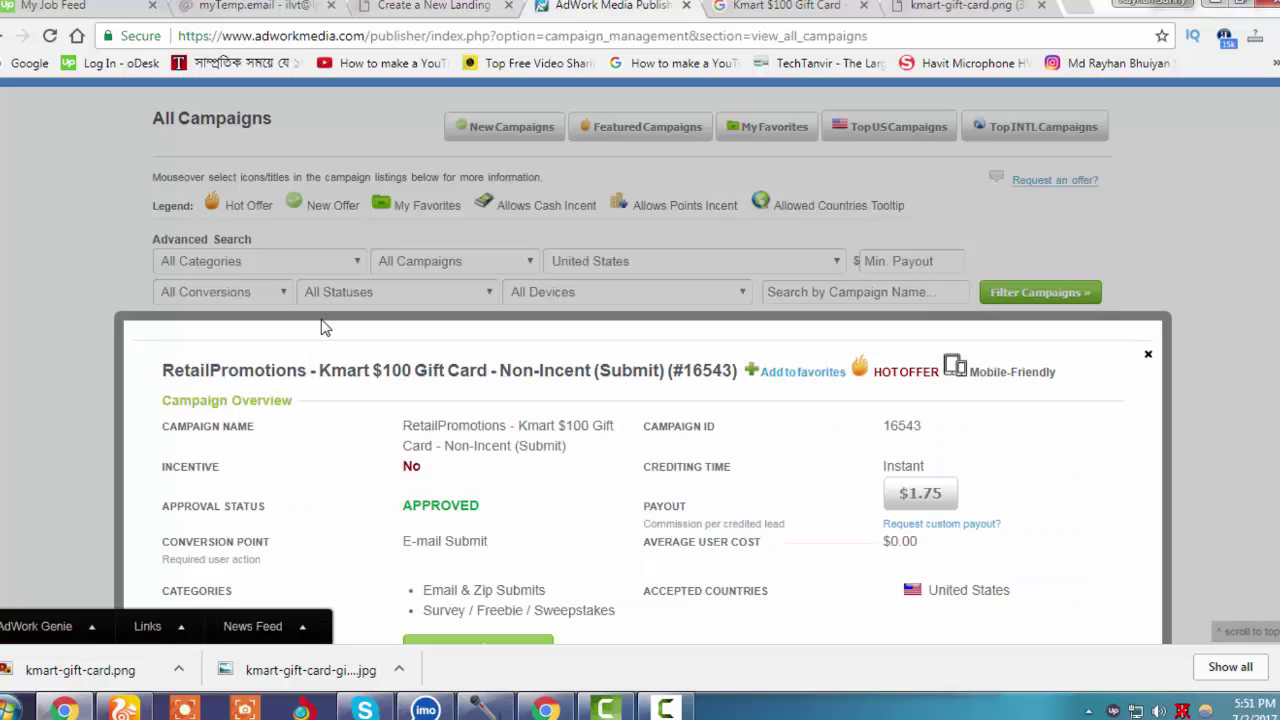
scroll(325, 420, up, 1)
drag(321, 470, 465, 463)
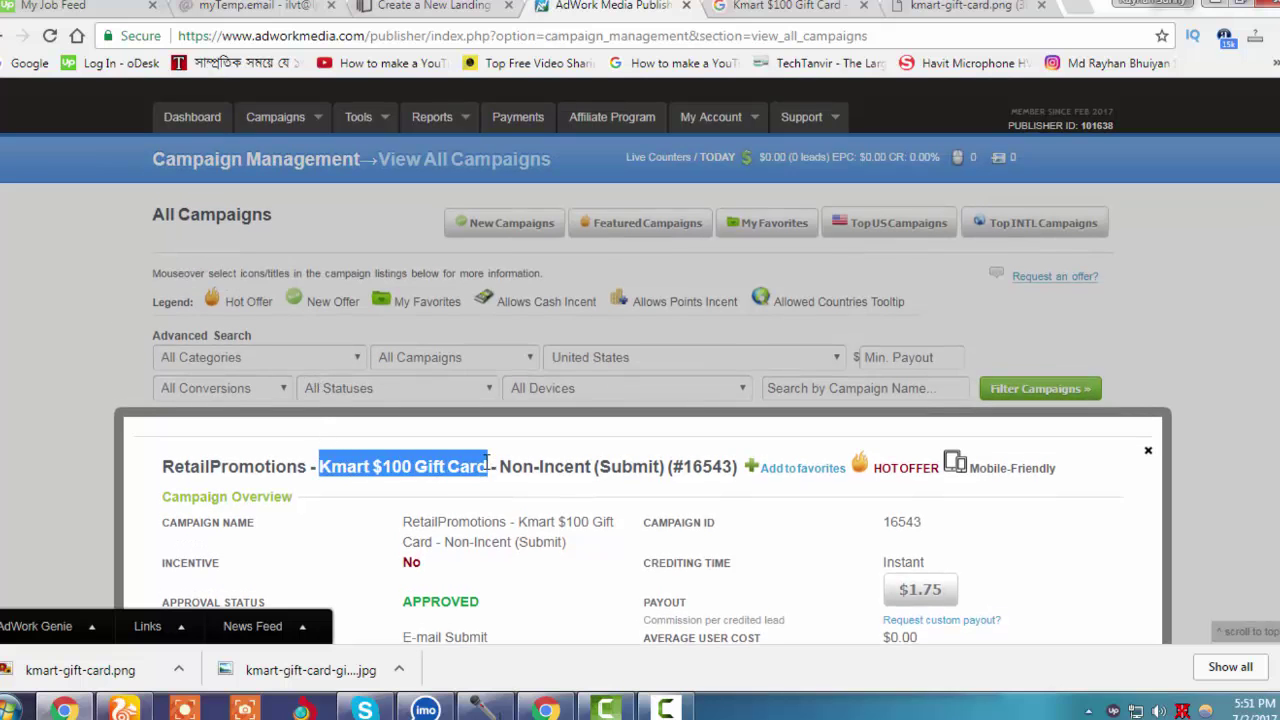
click(440, 5)
text(Kmart $100 Gift Card)
click(869, 446)
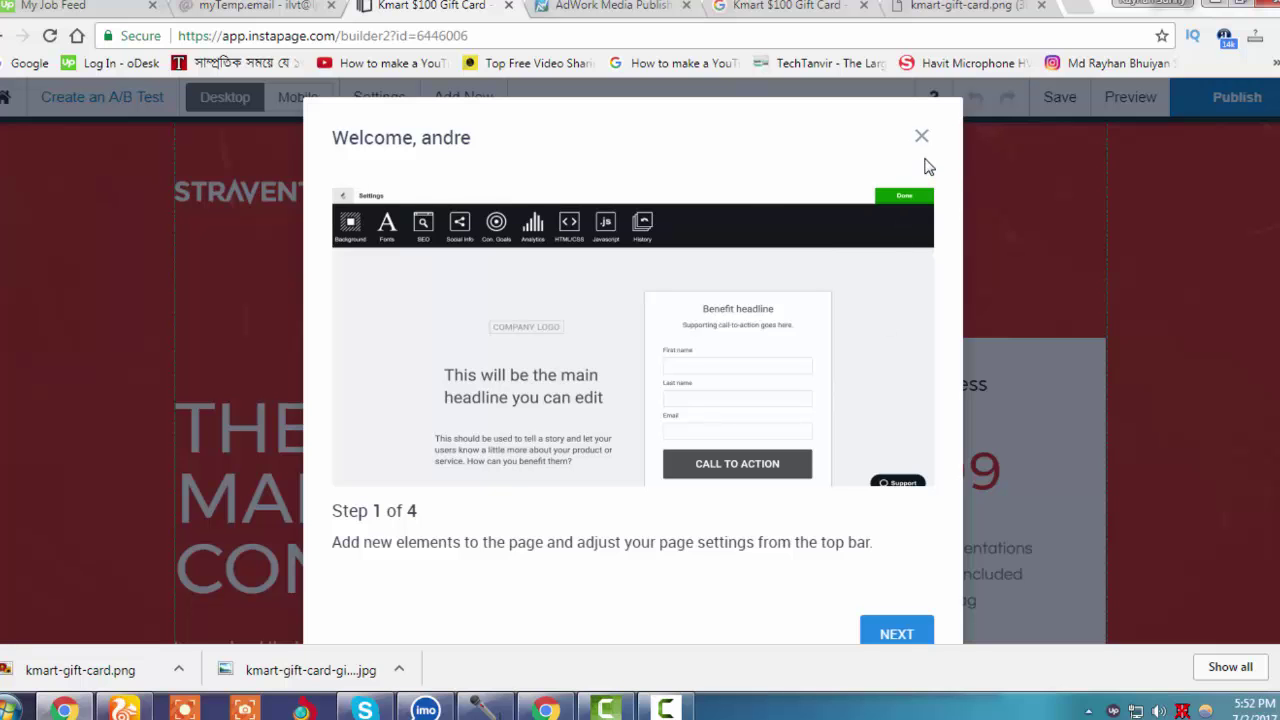
- Remove the template's lower sections: schedule, speakers, #STRAVENT17, map, reviews, sponsors and reservation banner
click(922, 140)
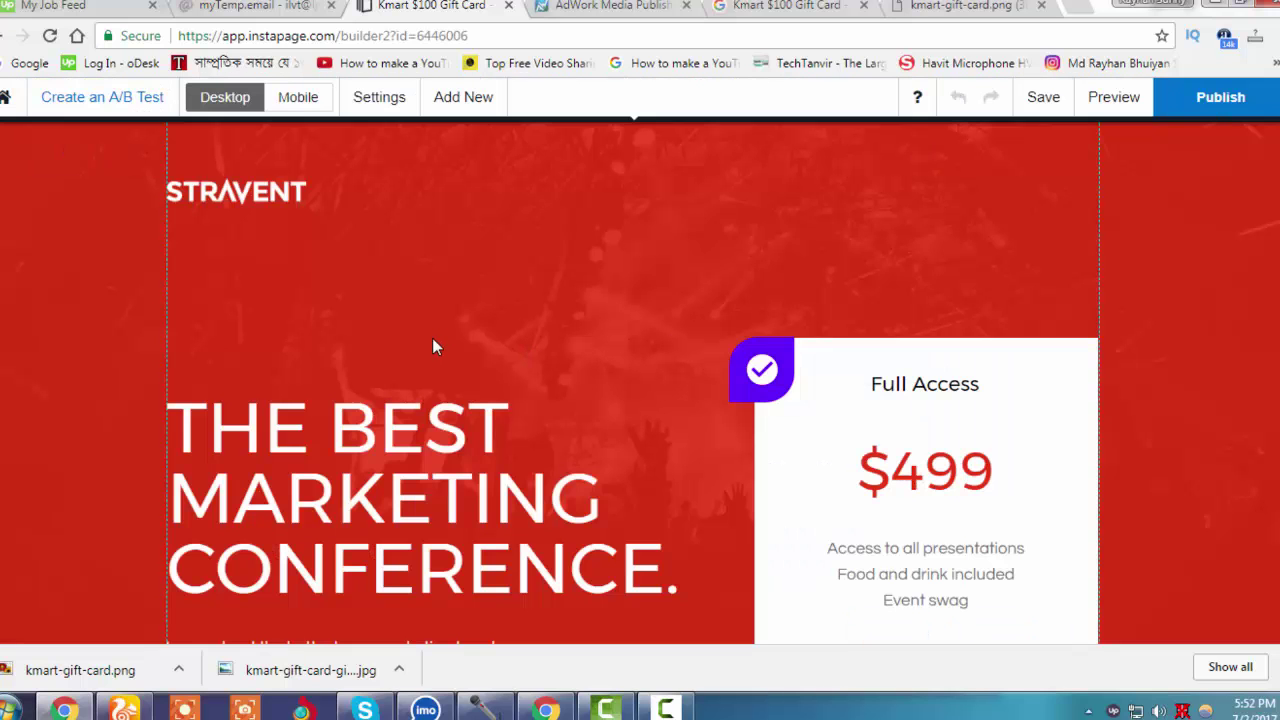
scroll(543, 345, down, 4)
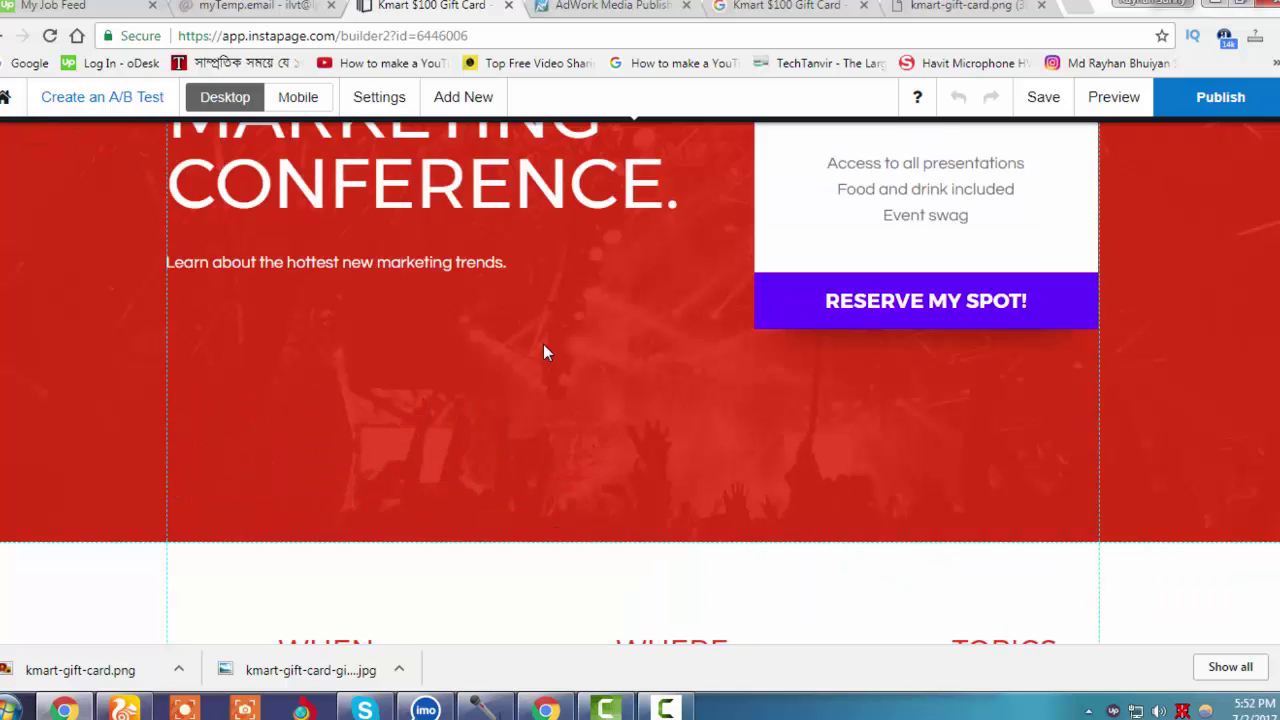
scroll(543, 345, down, 3)
scroll(497, 320, down, 1)
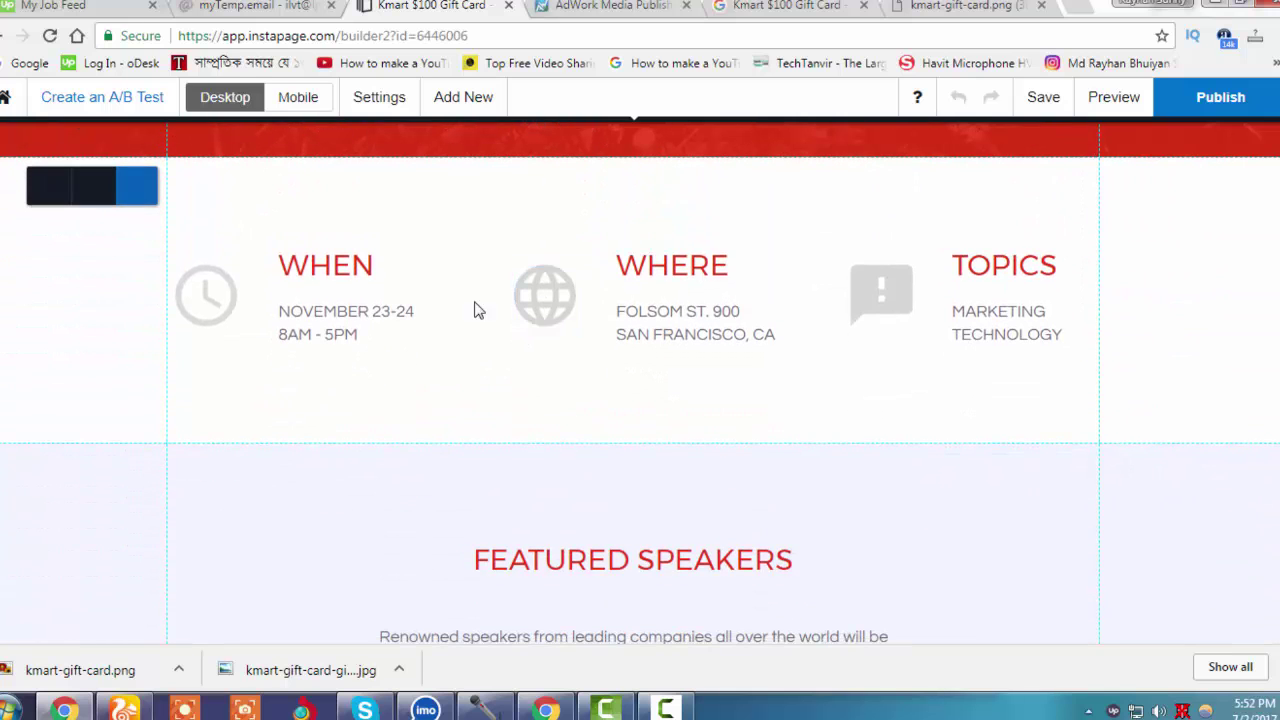
click(97, 189)
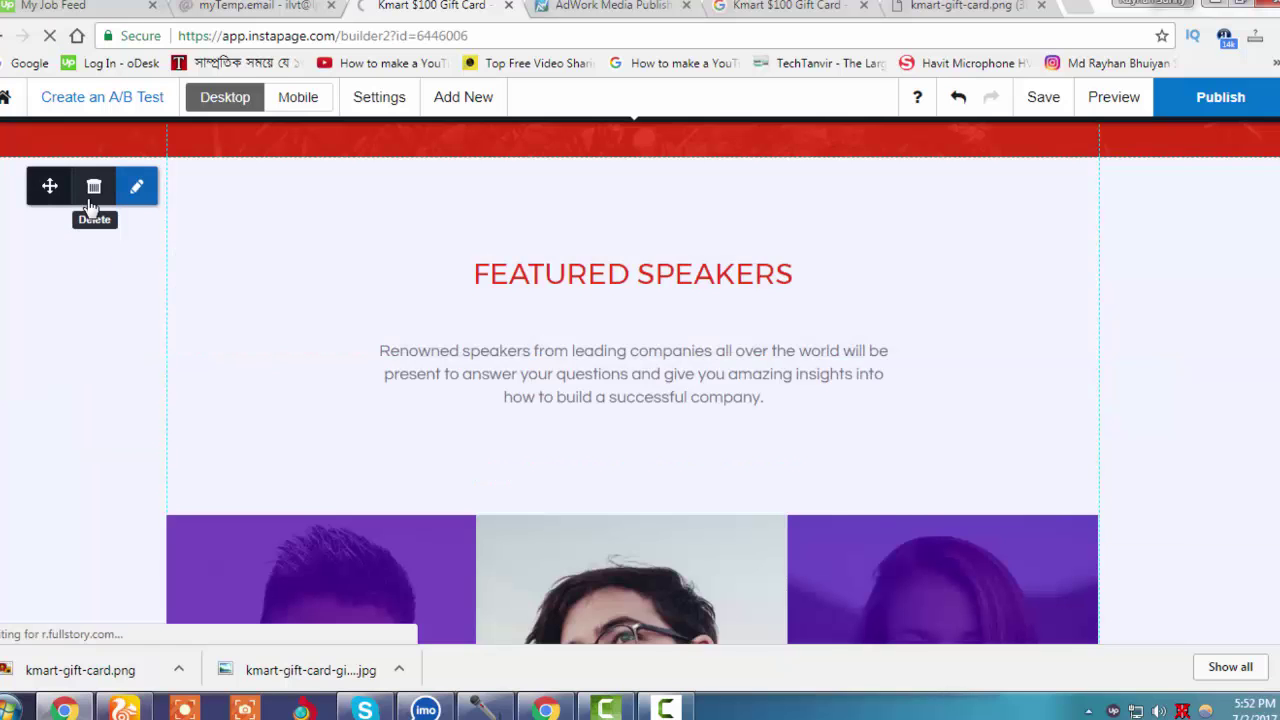
click(90, 203)
click(90, 203)
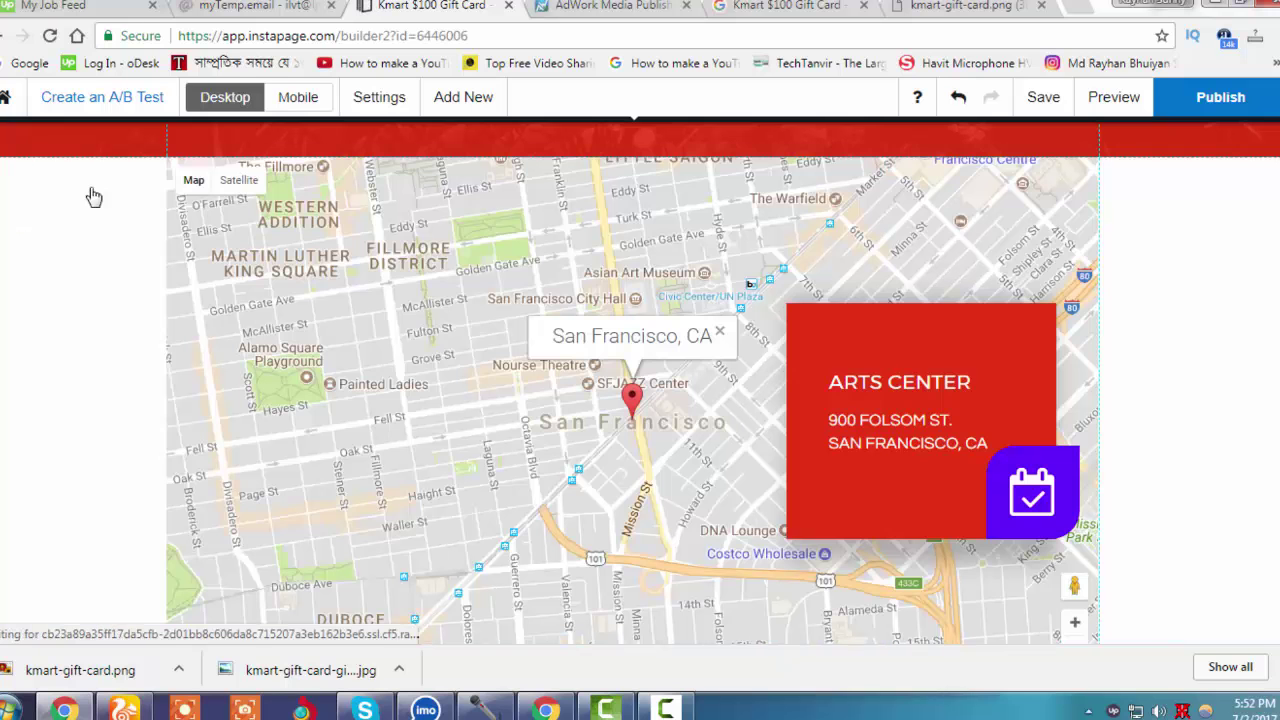
click(91, 188)
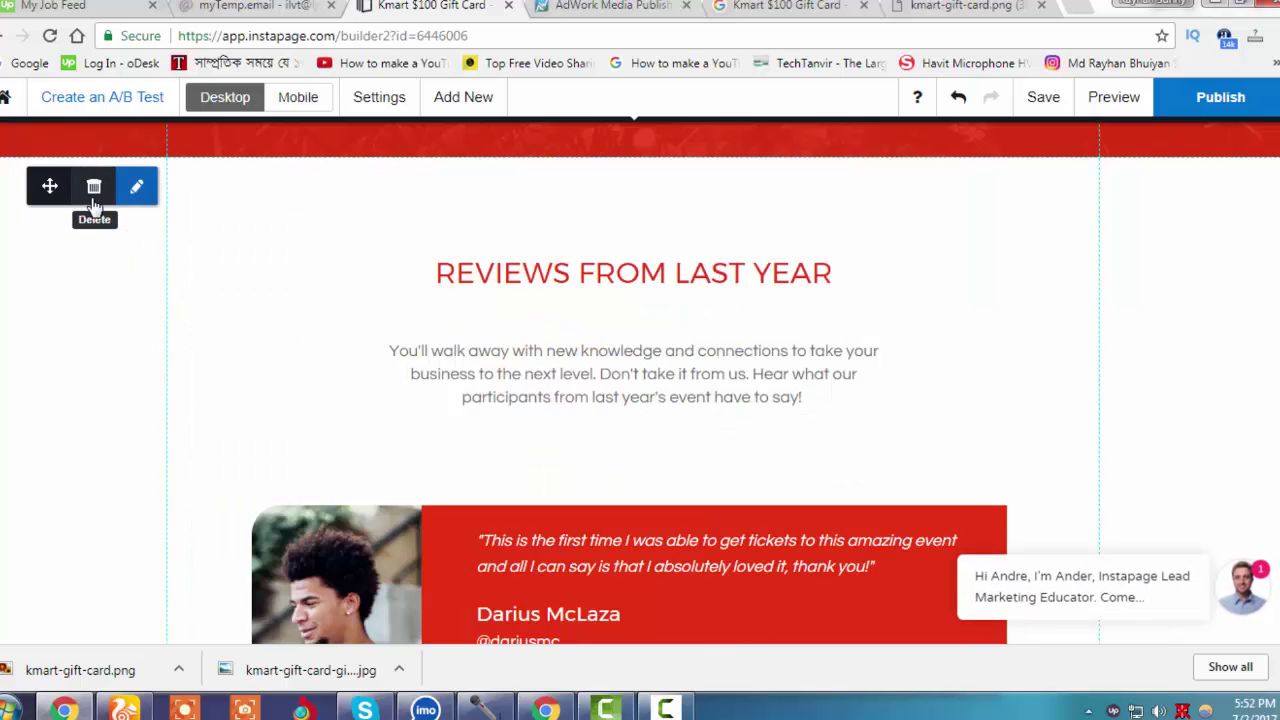
click(94, 190)
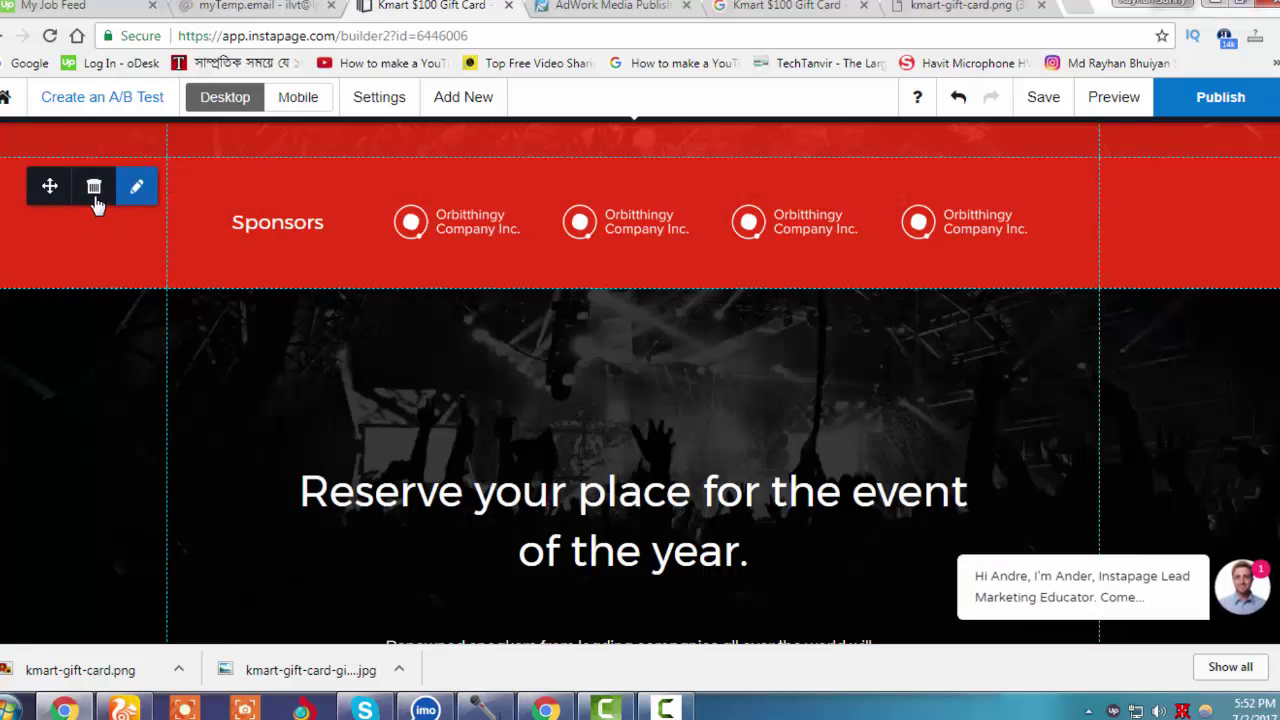
click(94, 192)
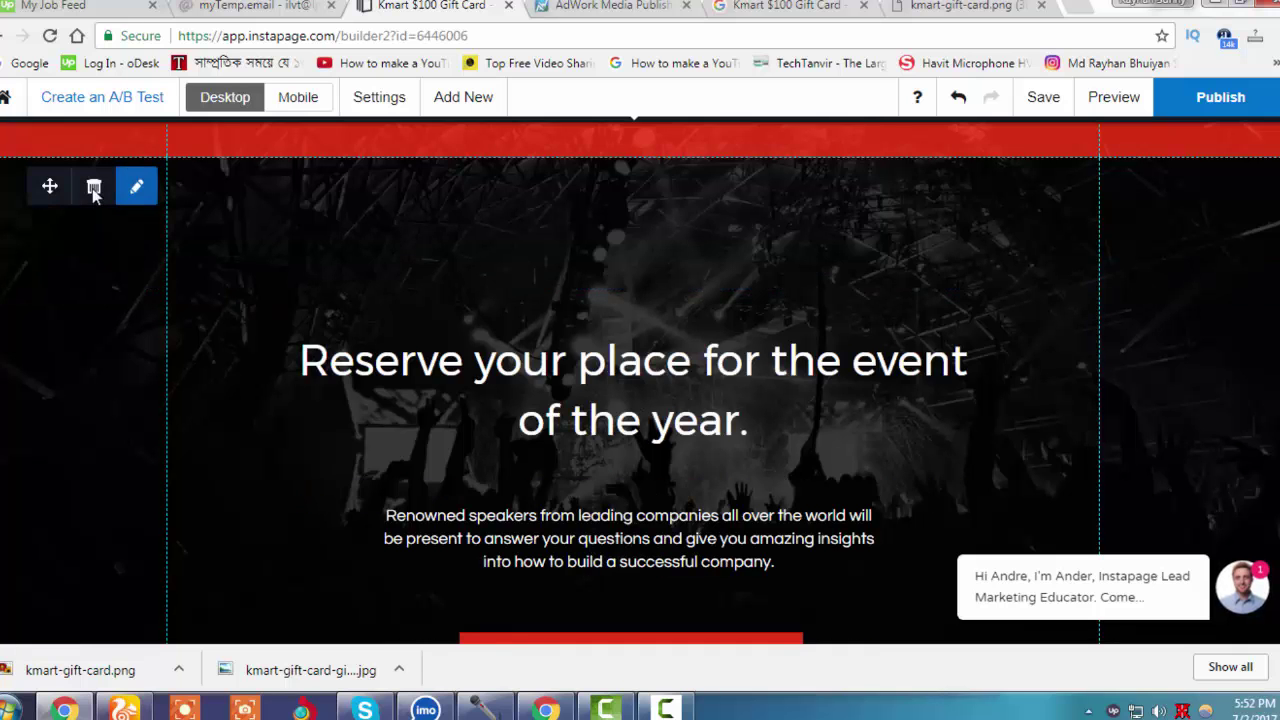
click(94, 190)
- Delete the STRAVENT logo and the white Full Access pricing card from the hero
scroll(481, 385, up, 4)
scroll(481, 389, down, 3)
scroll(481, 389, up, 3)
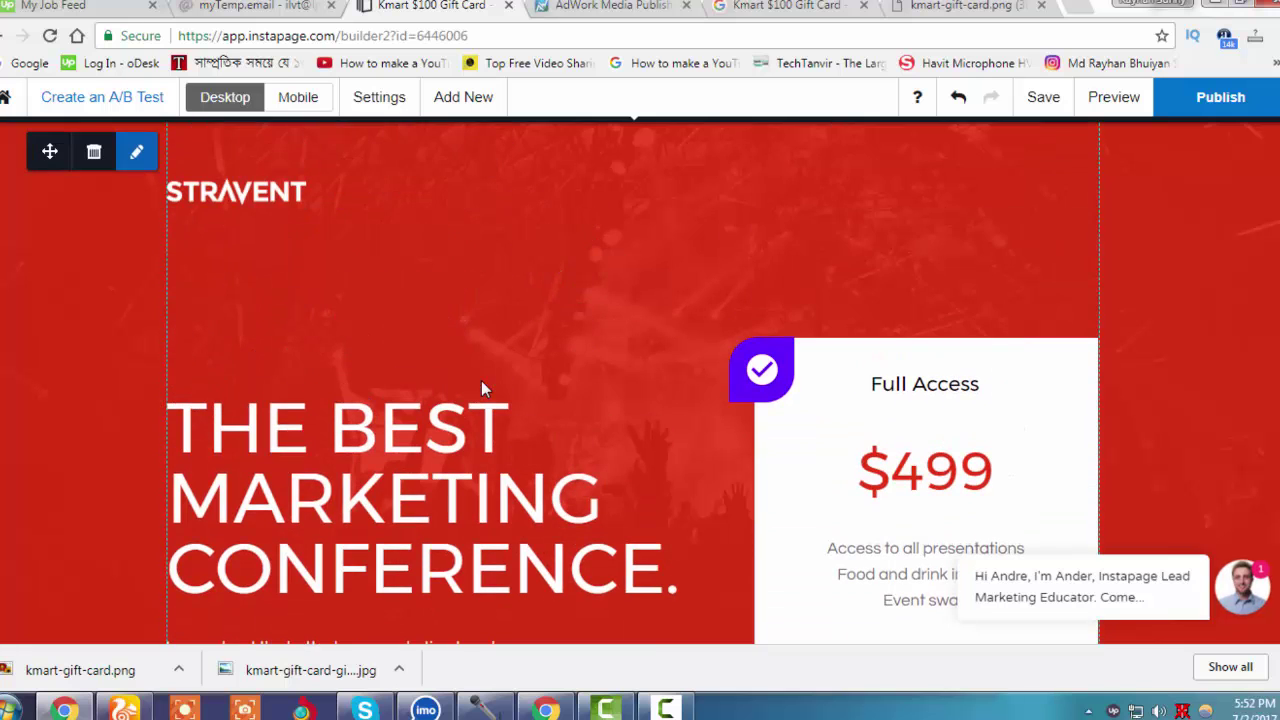
click(268, 193)
key(Delete)
click(1008, 492)
scroll(1108, 490, down, 1)
scroll(1108, 490, down, 1)
click(960, 462)
click(912, 313)
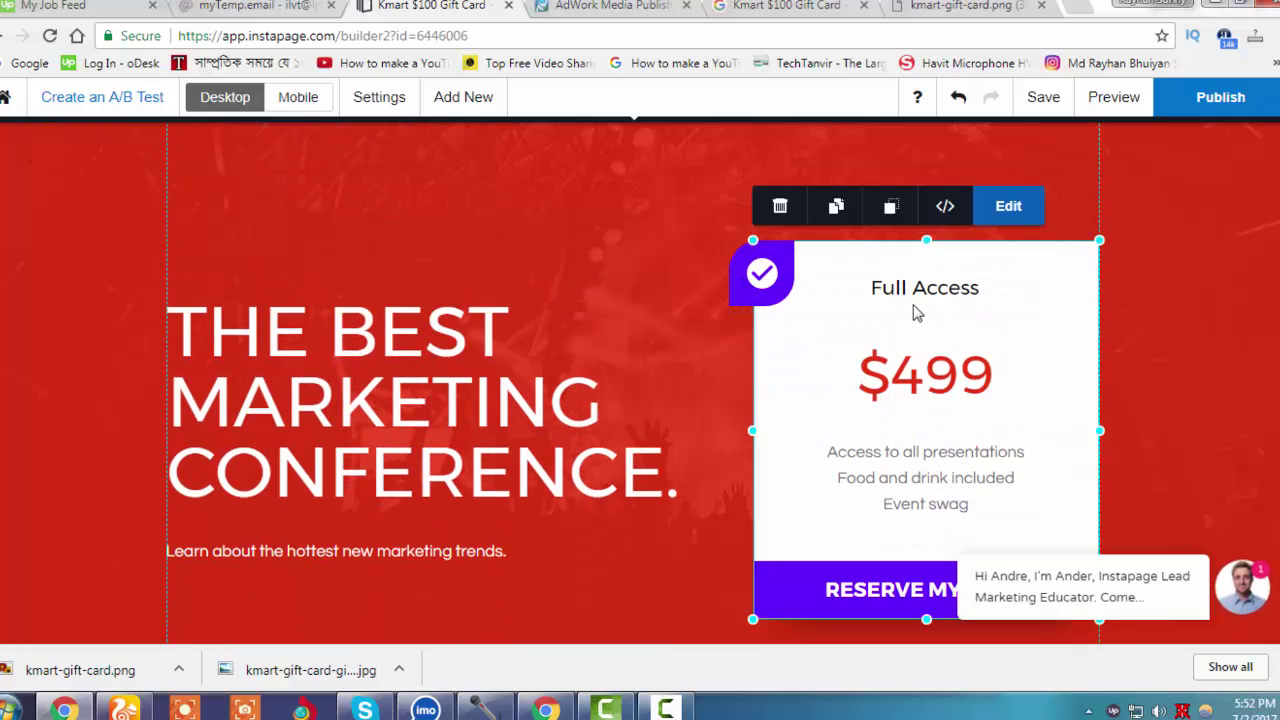
key(Delete)
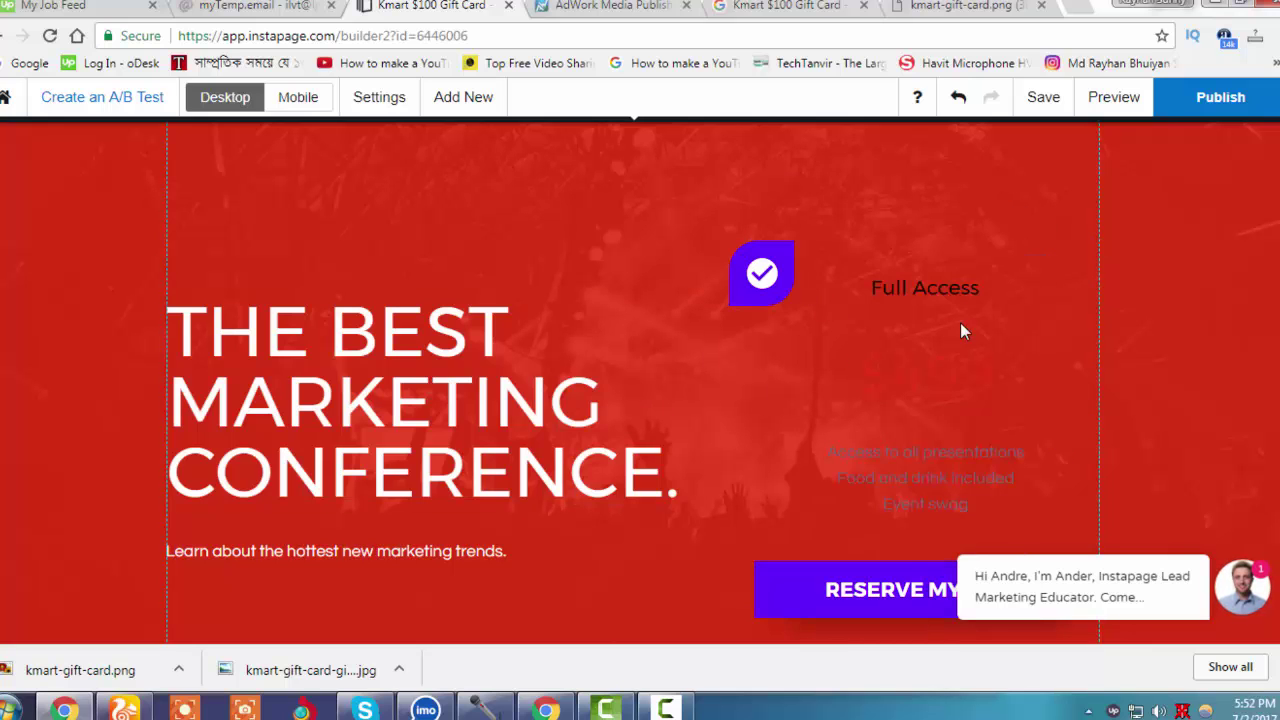
- Delete the Full Access heading, feature-list text, check icon and conference headline
click(954, 300)
key(Delete)
click(939, 472)
key(Delete)
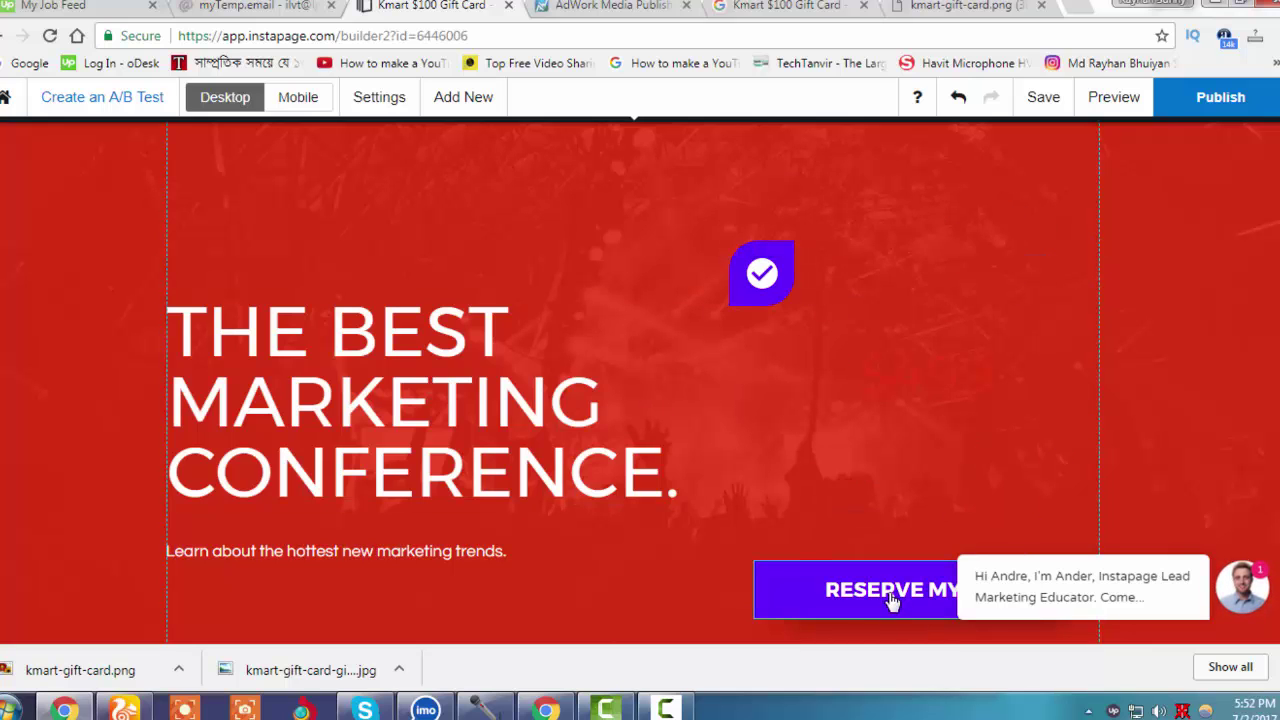
click(762, 272)
key(Delete)
click(560, 430)
key(Delete)
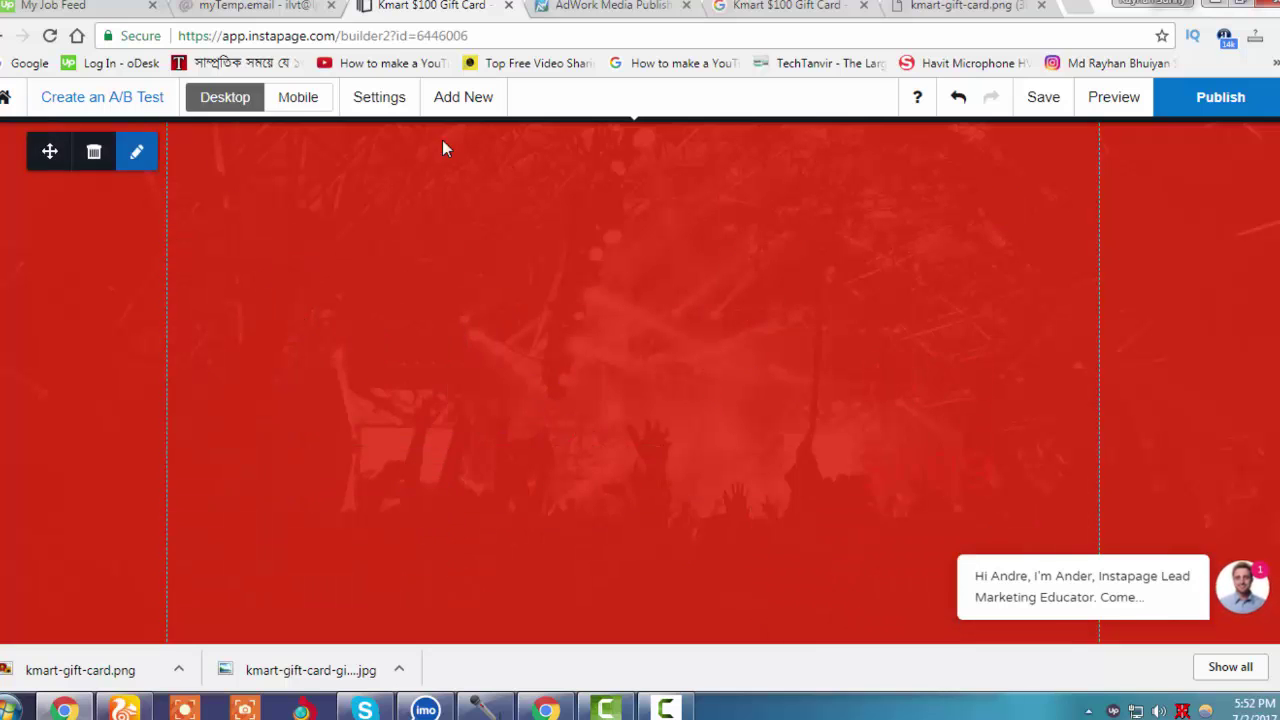
- Insert kmart-gift-card.png from the computer and drag it to the lower left of the hero
click(460, 100)
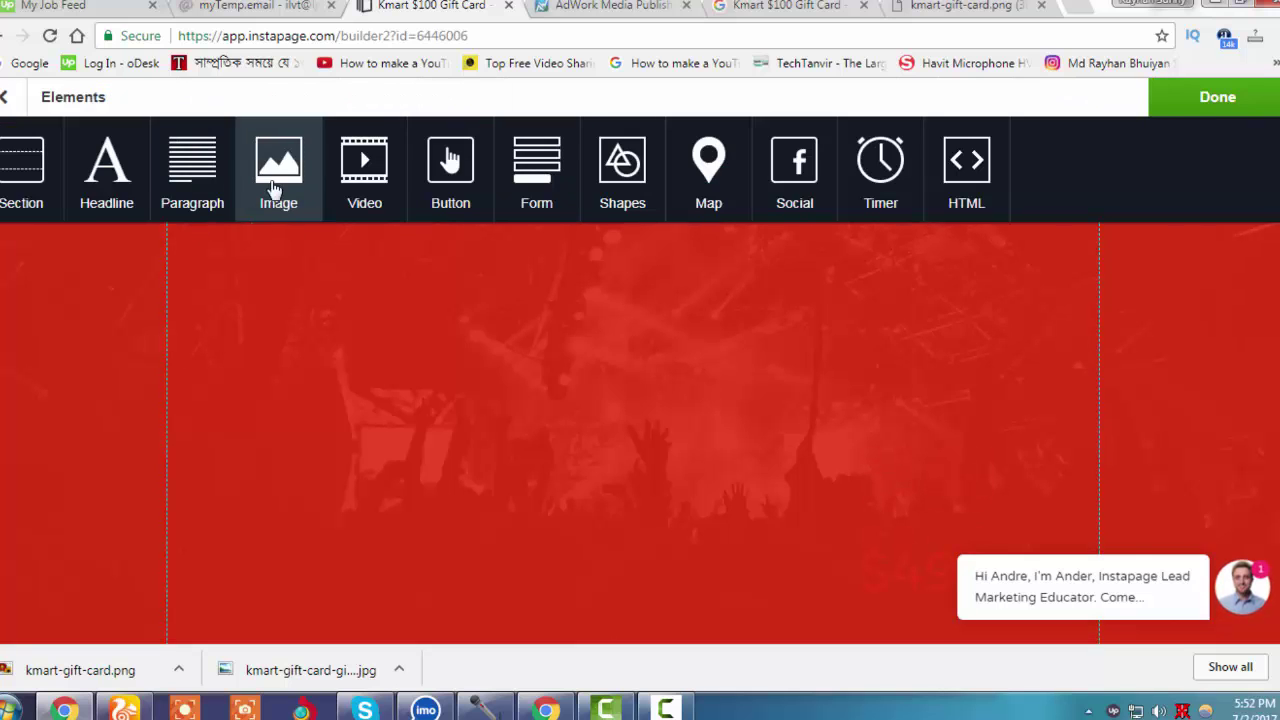
click(277, 196)
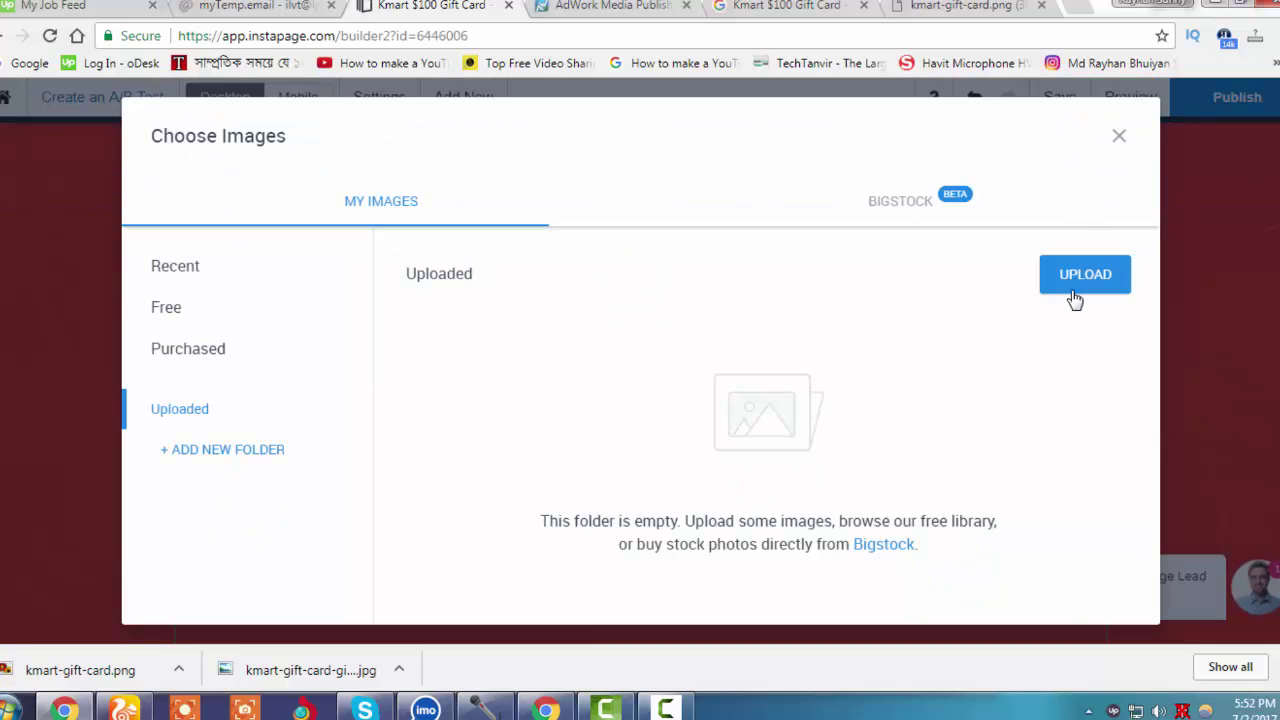
click(1074, 294)
click(1042, 289)
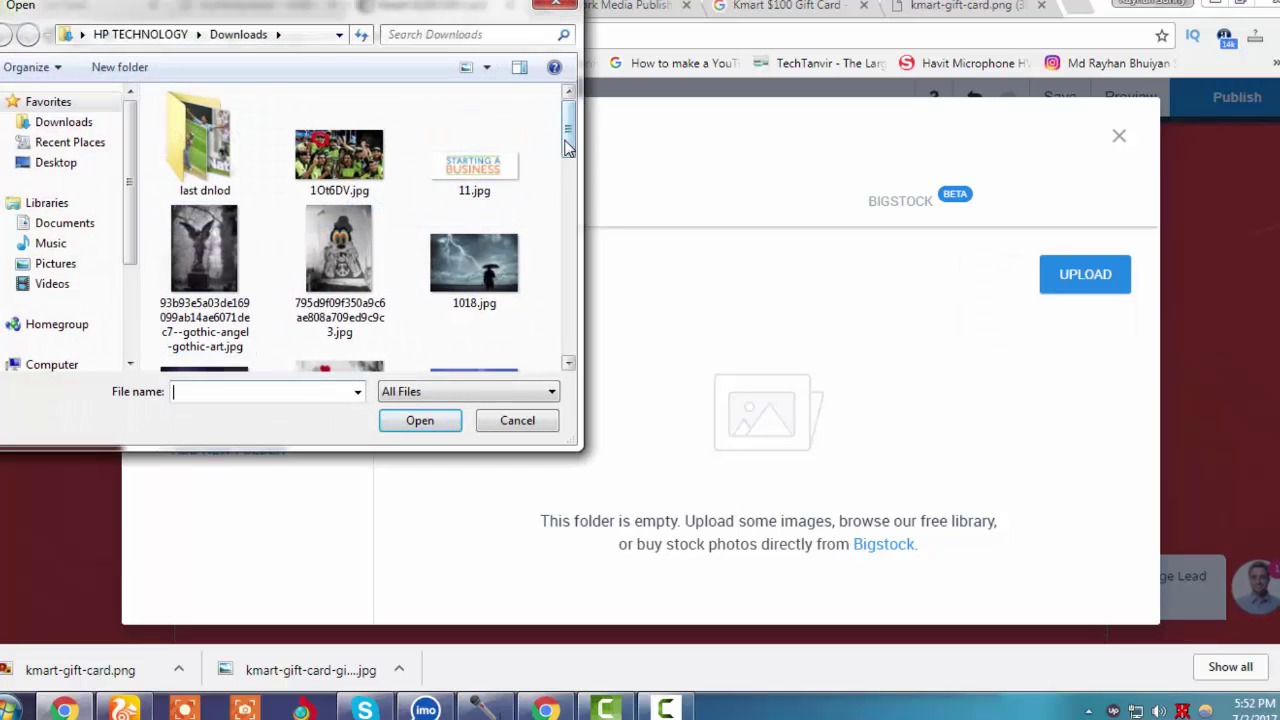
drag(570, 155, 570, 283)
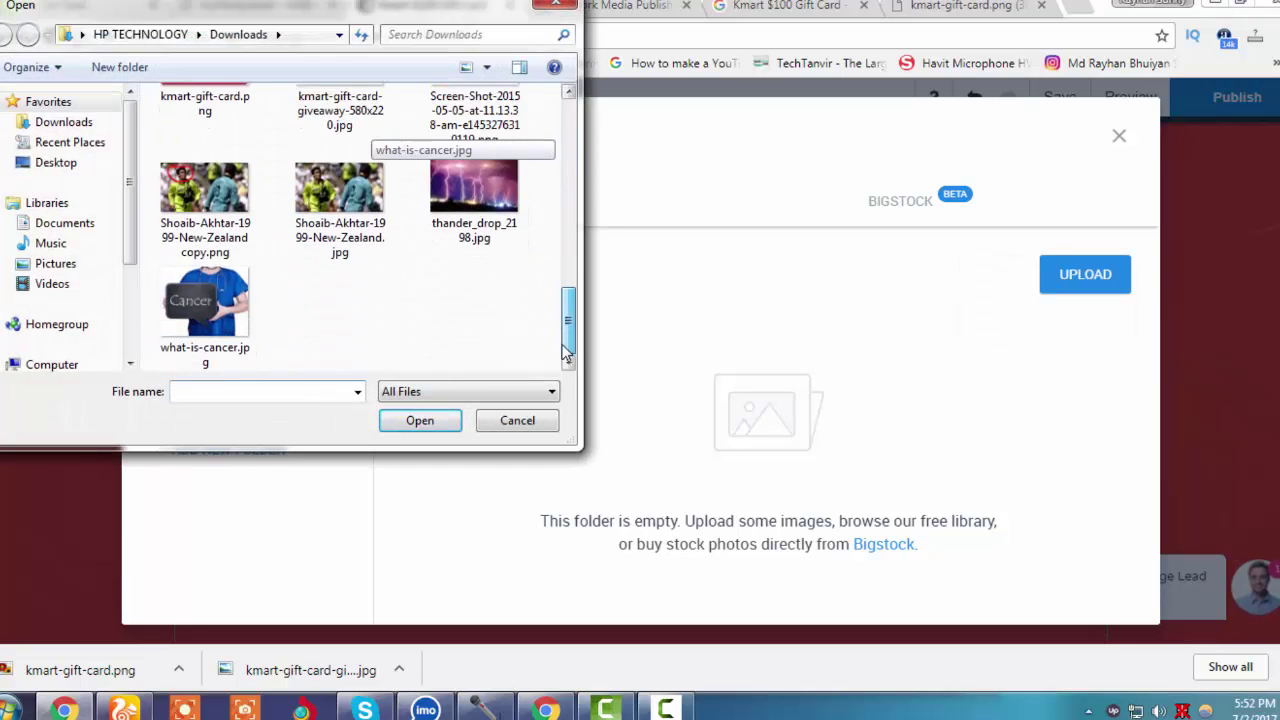
double_click(235, 288)
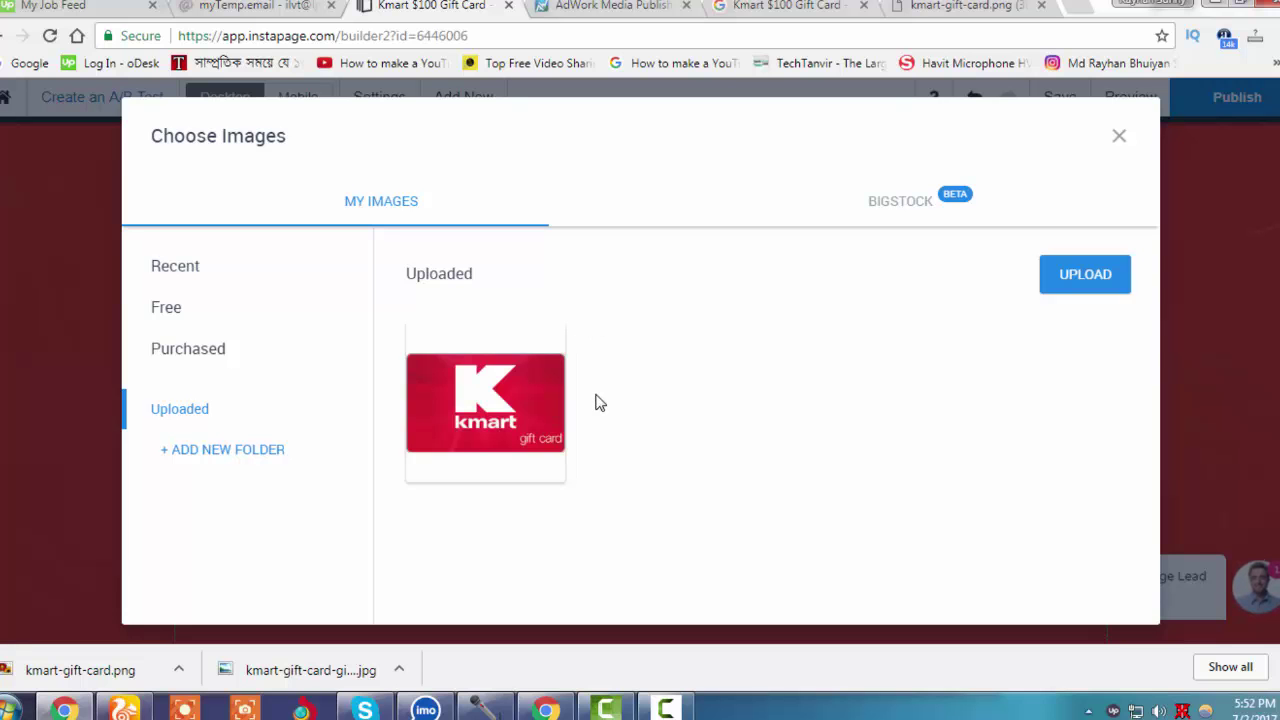
mouse_move(485, 403)
click(471, 467)
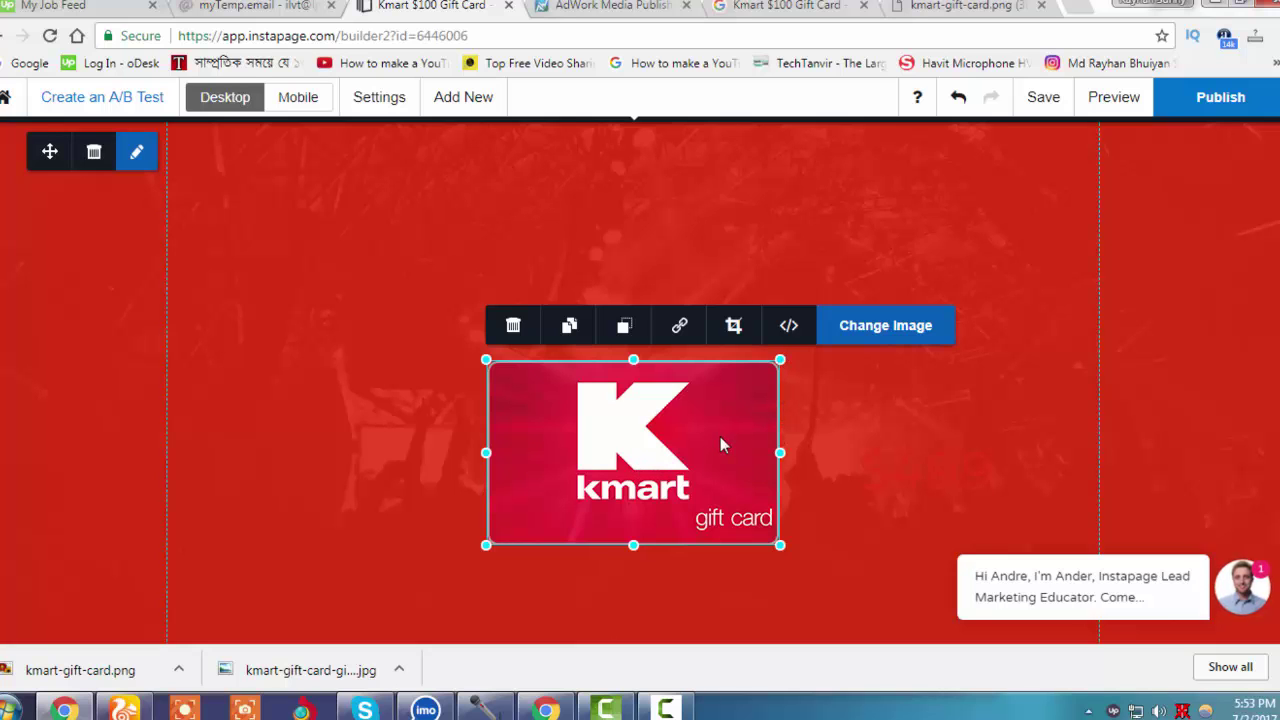
mouse_move(719, 439)
mouse_down()
mouse_move(526, 421)
mouse_move(484, 330)
mouse_up()
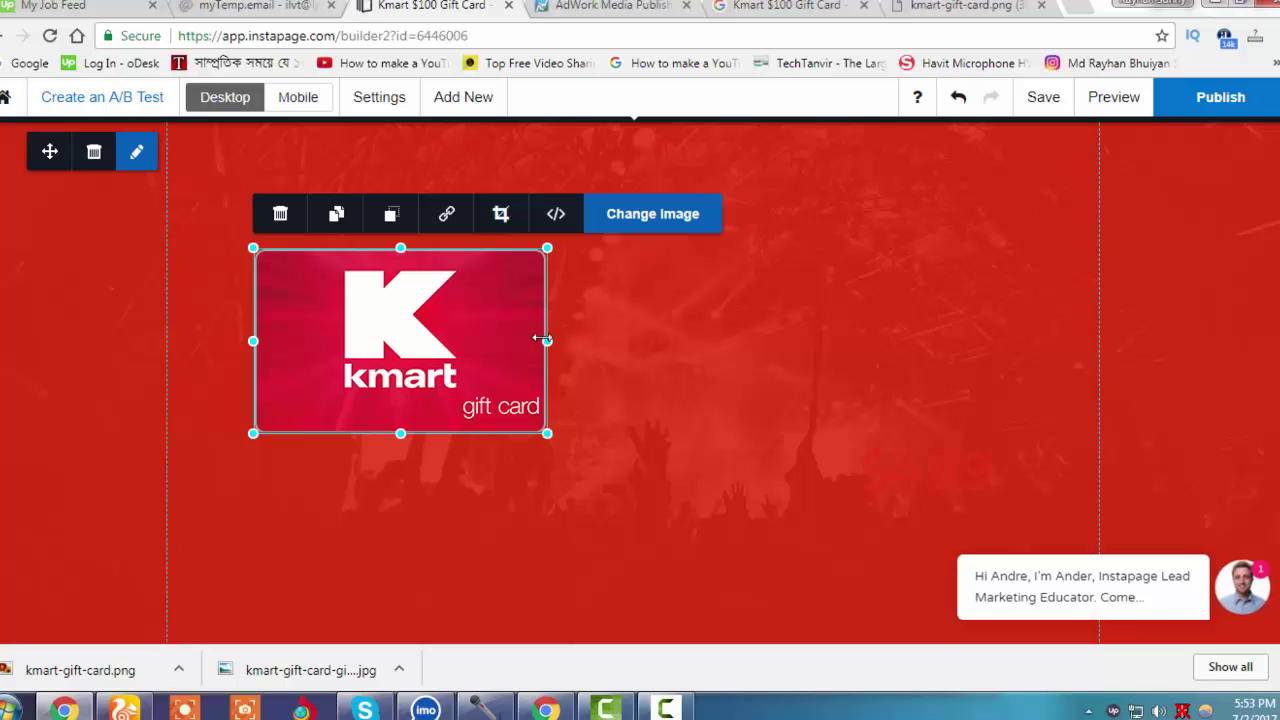
drag(490, 374, 468, 436)
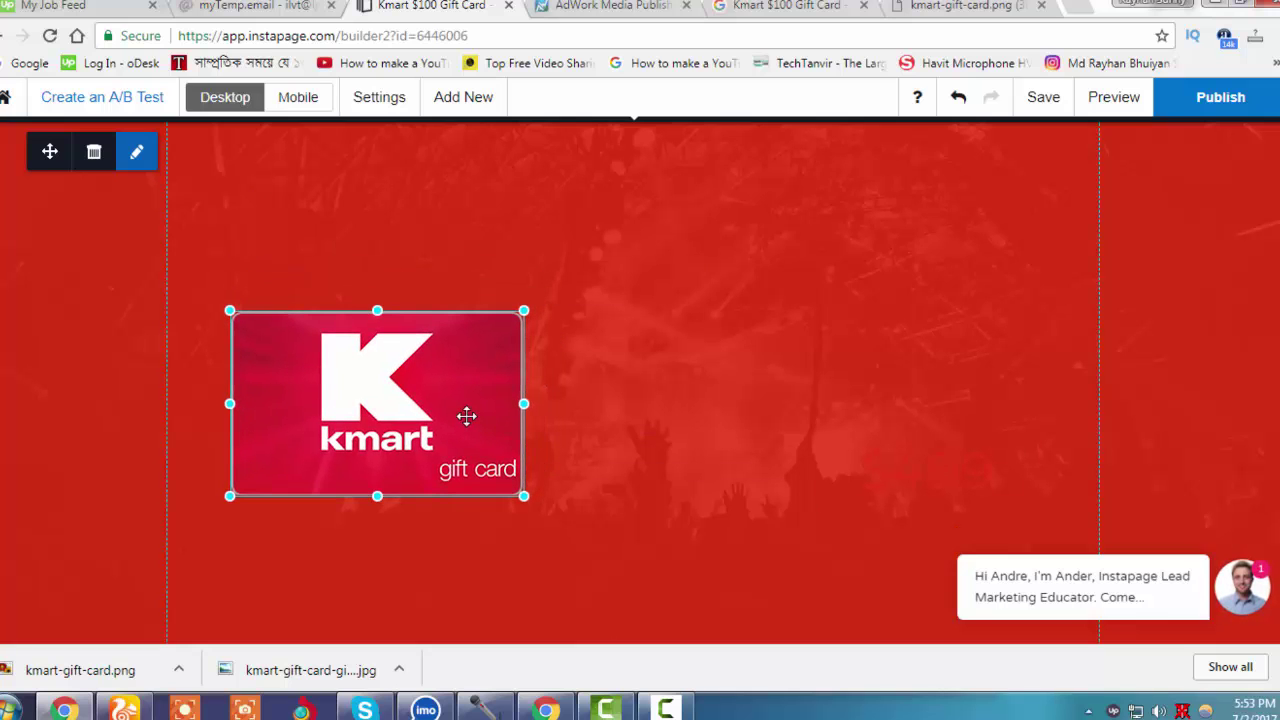
- Add a Name and Email form and place it right of the gift card
click(482, 112)
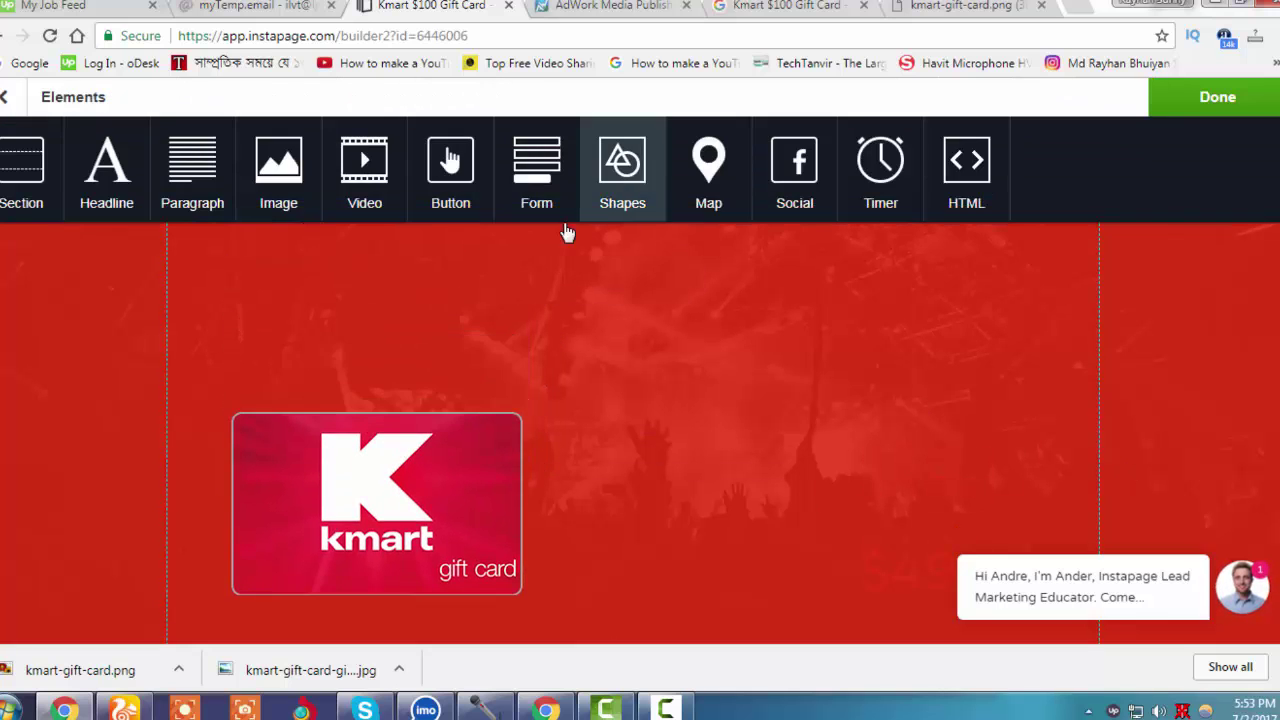
click(538, 178)
mouse_move(611, 291)
mouse_down()
mouse_move(906, 339)
mouse_move(957, 333)
mouse_up()
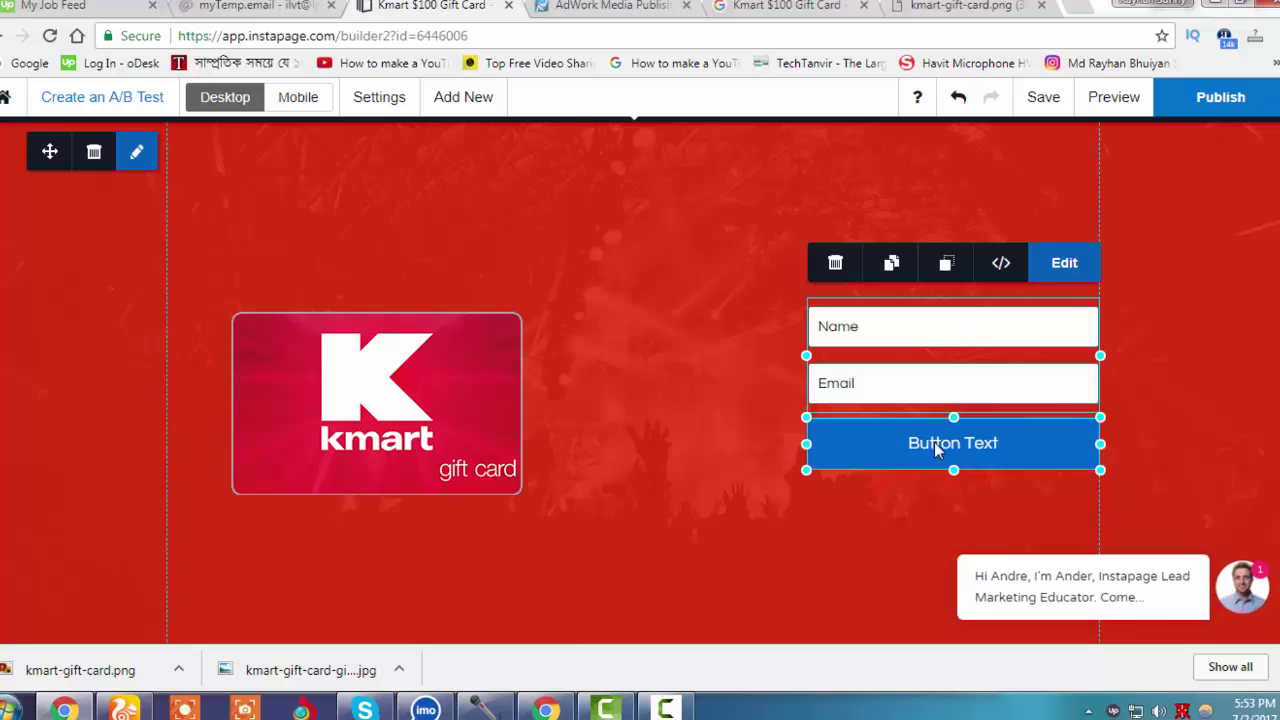
- Lower the section's red overlay opacity to about 71% so the concert photo shows
click(138, 153)
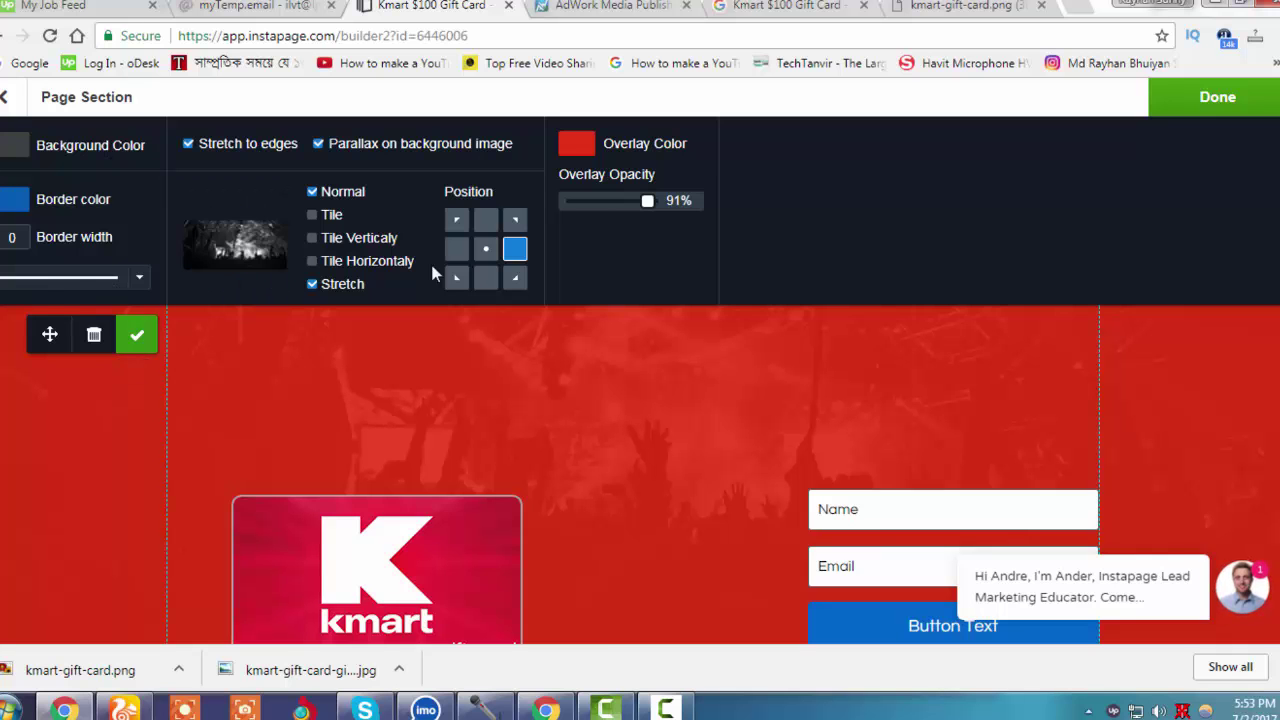
drag(645, 201, 630, 202)
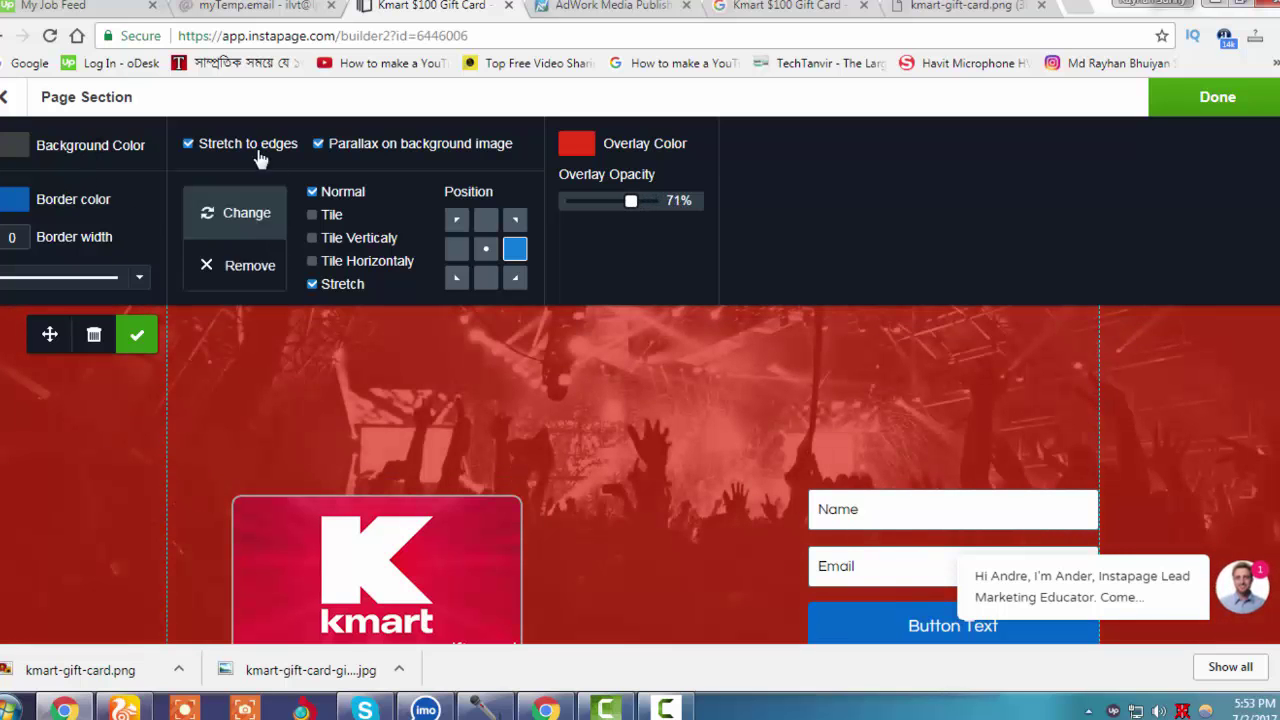
click(606, 409)
- Set the form's redirect destination type to Outside URL
click(885, 450)
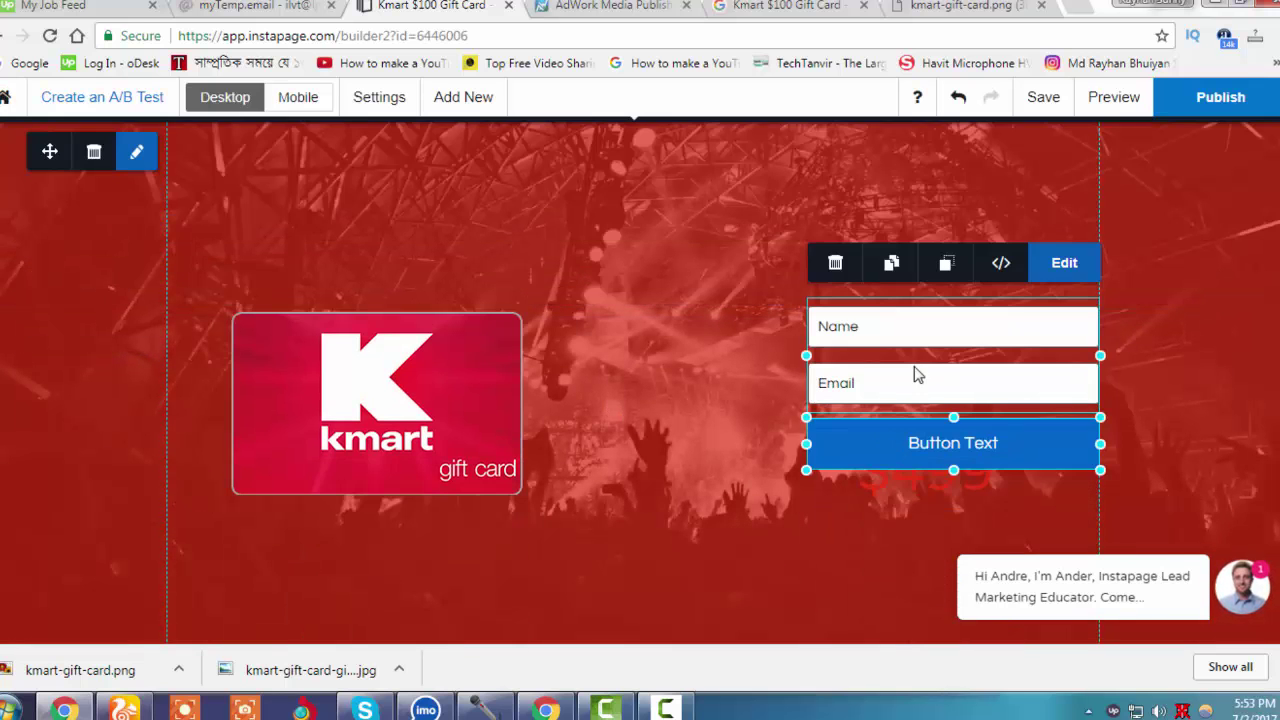
click(1060, 264)
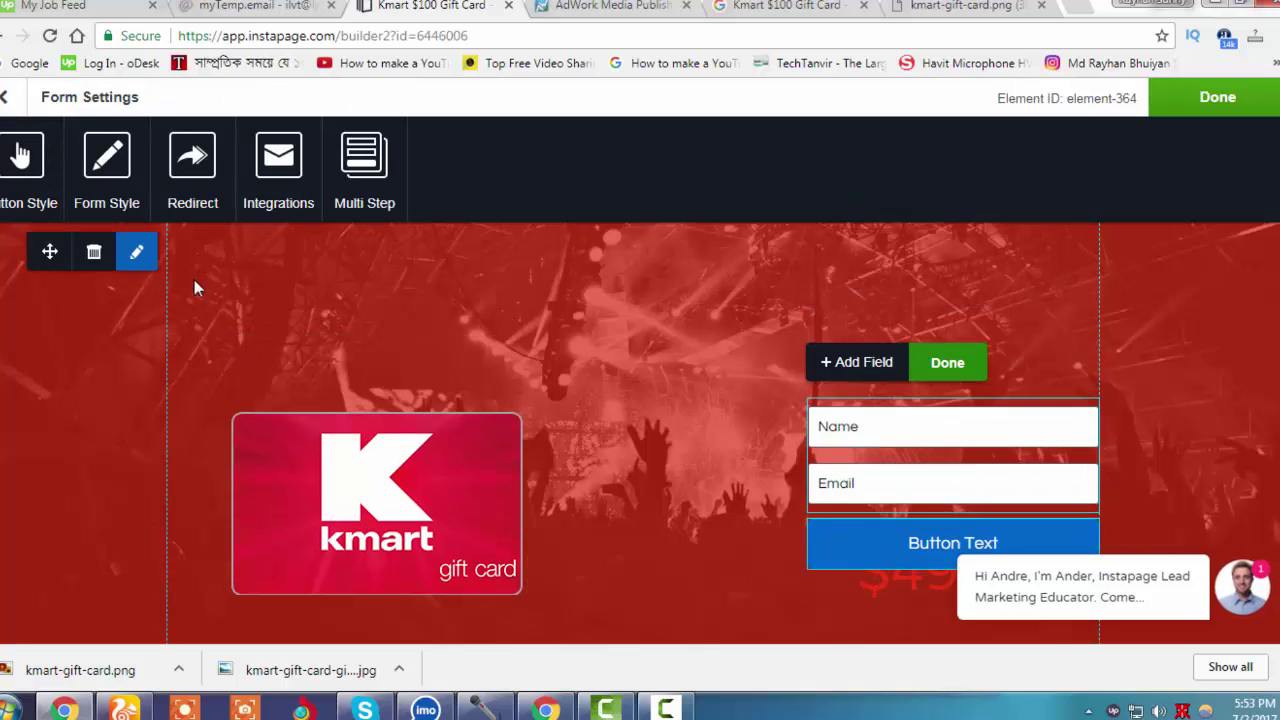
click(180, 192)
click(157, 180)
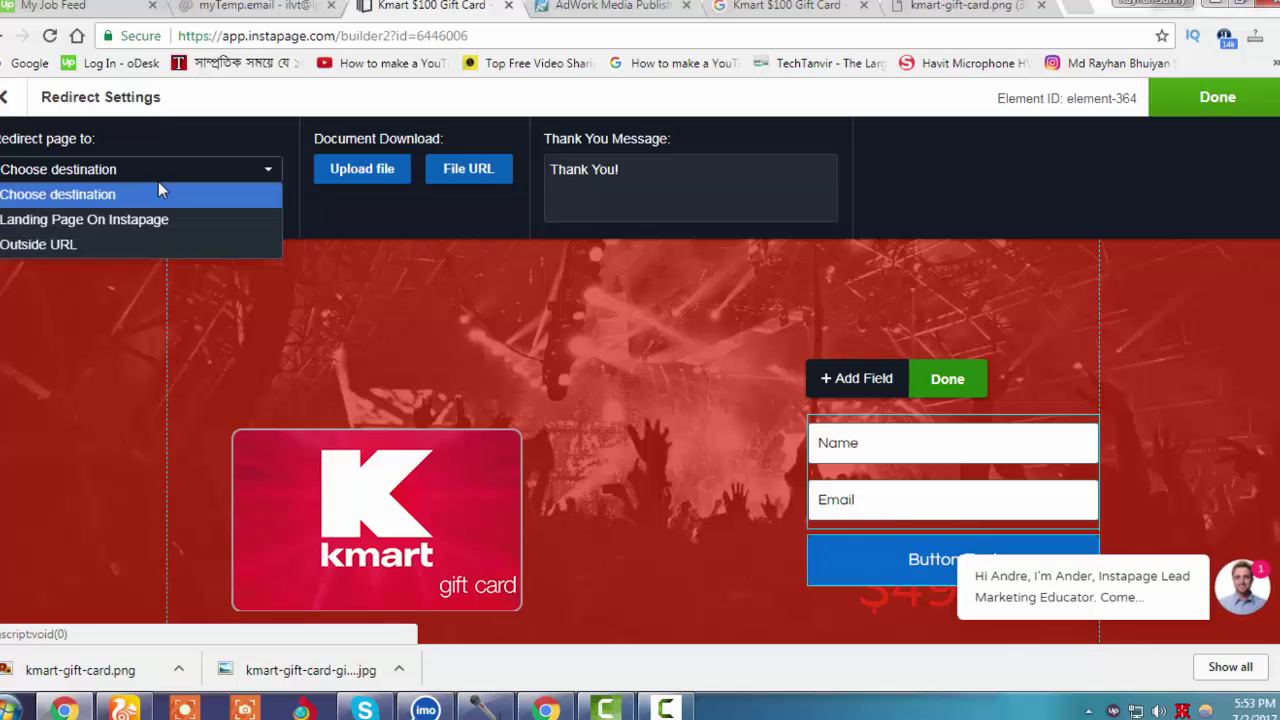
click(124, 244)
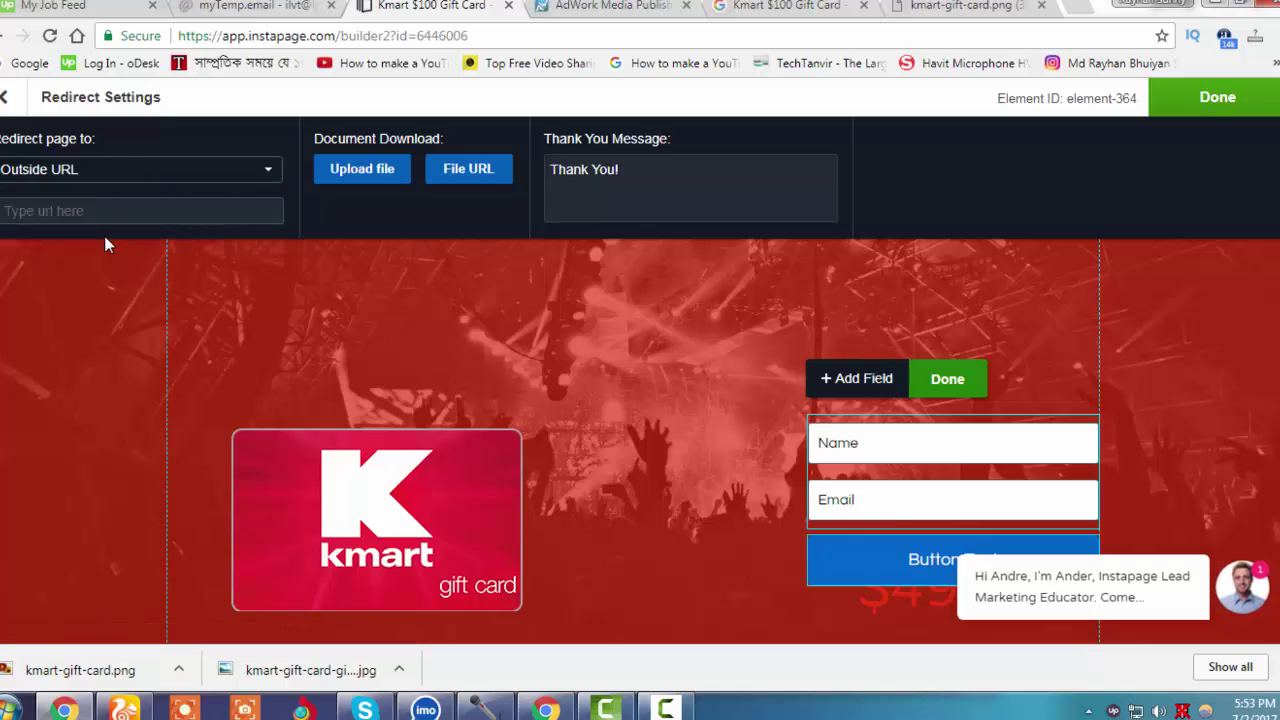
click(100, 209)
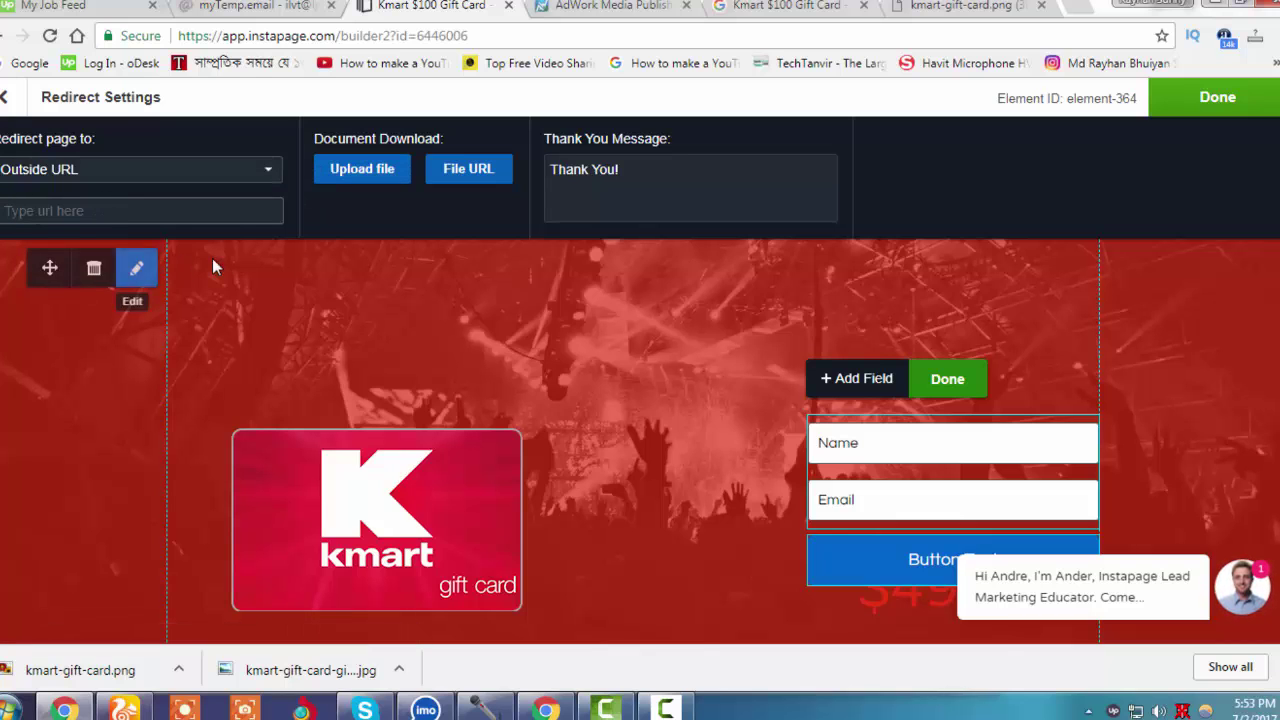
click(605, 8)
scroll(593, 420, down, 3)
scroll(593, 424, down, 2)
scroll(593, 424, down, 1)
scroll(593, 424, down, 3)
scroll(590, 415, down, 3)
scroll(590, 413, down, 3)
click(605, 251)
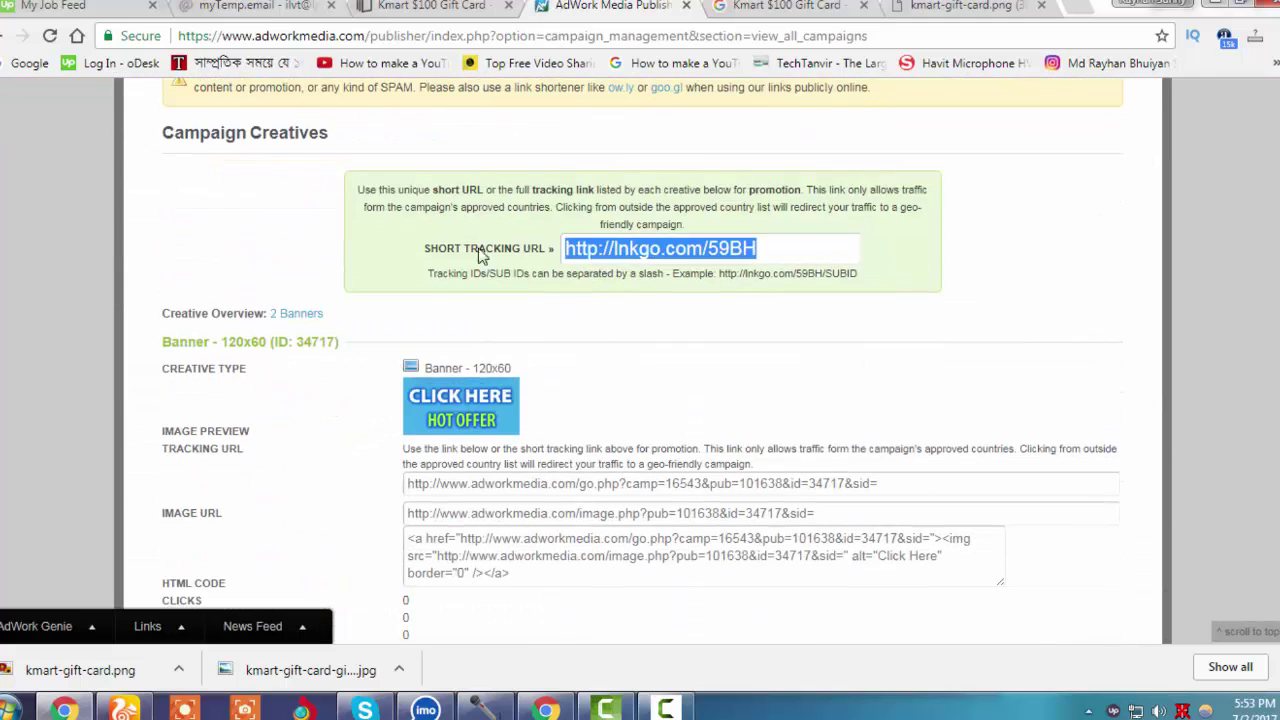
click(400, 6)
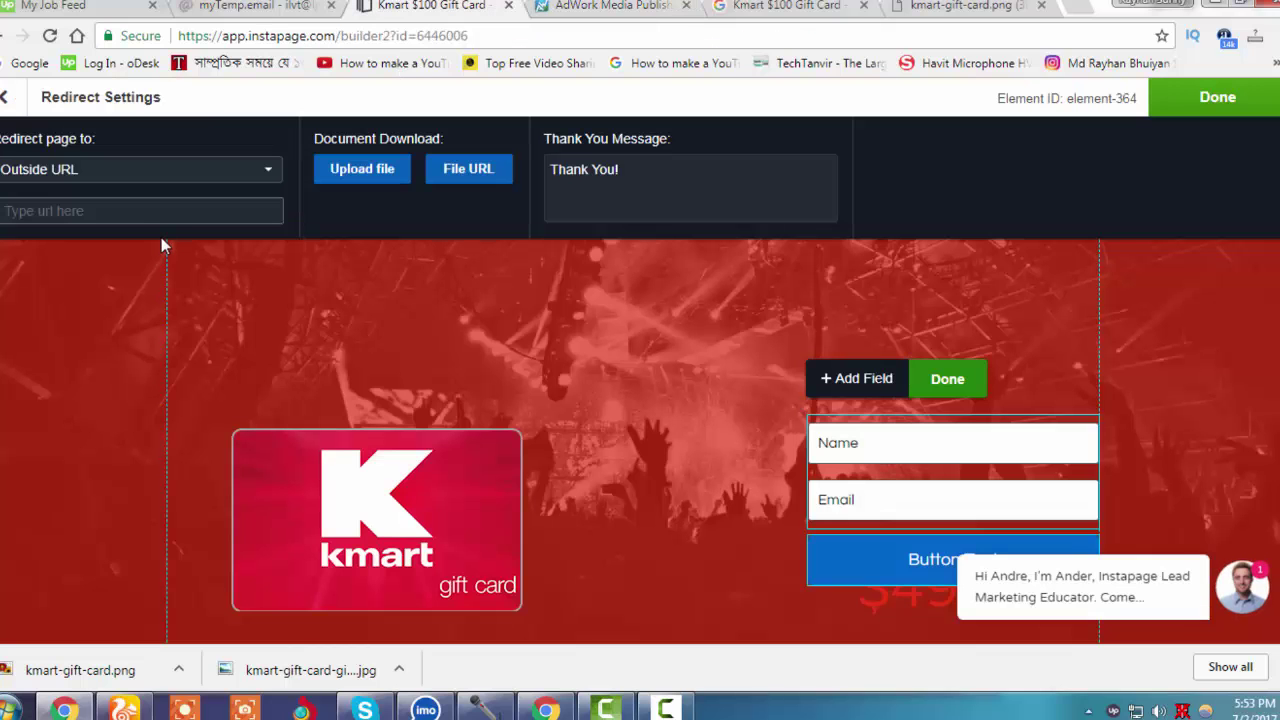
text(http://lnkgo.com/59BH)
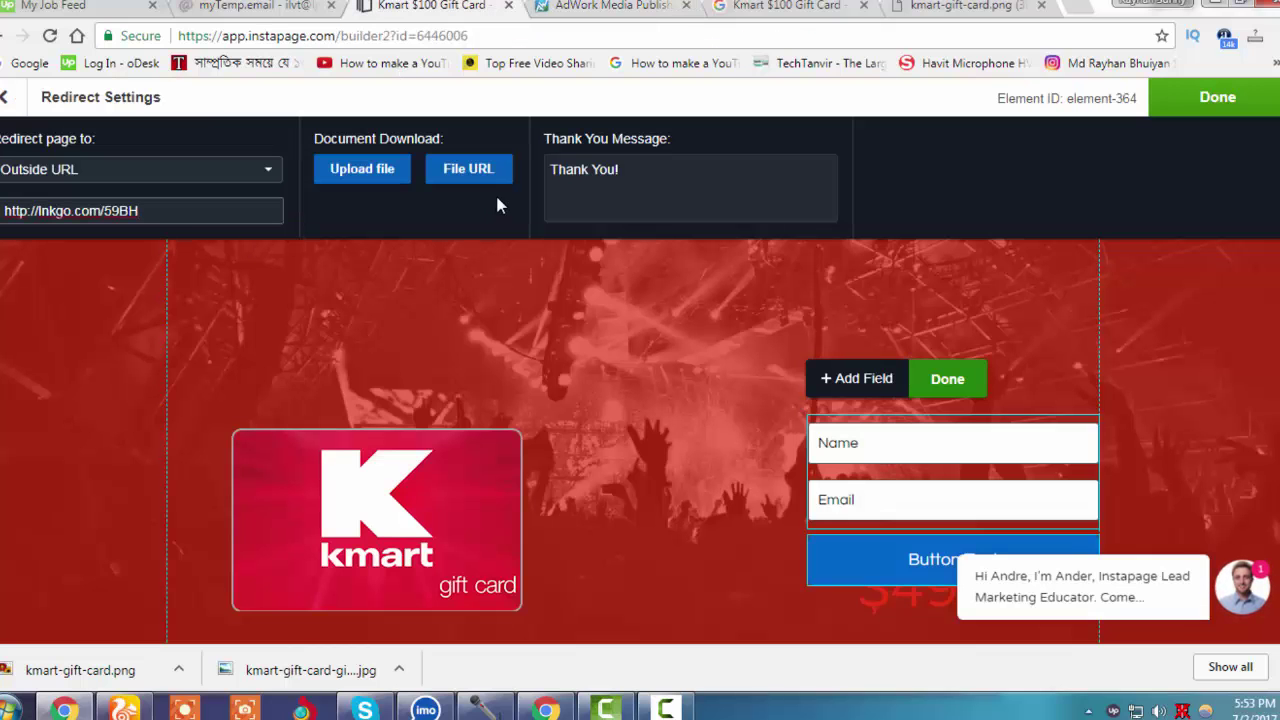
key(Return)
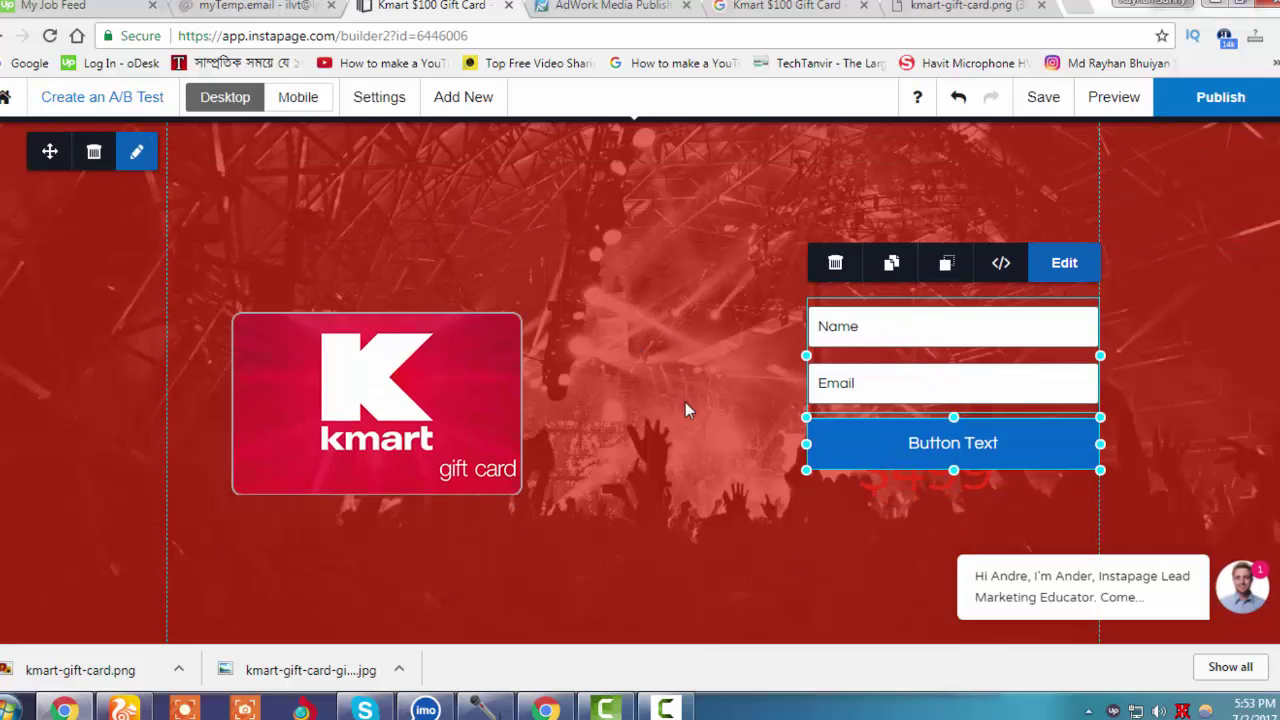
- Change the form's button text to 'Submit'
double_click(990, 445)
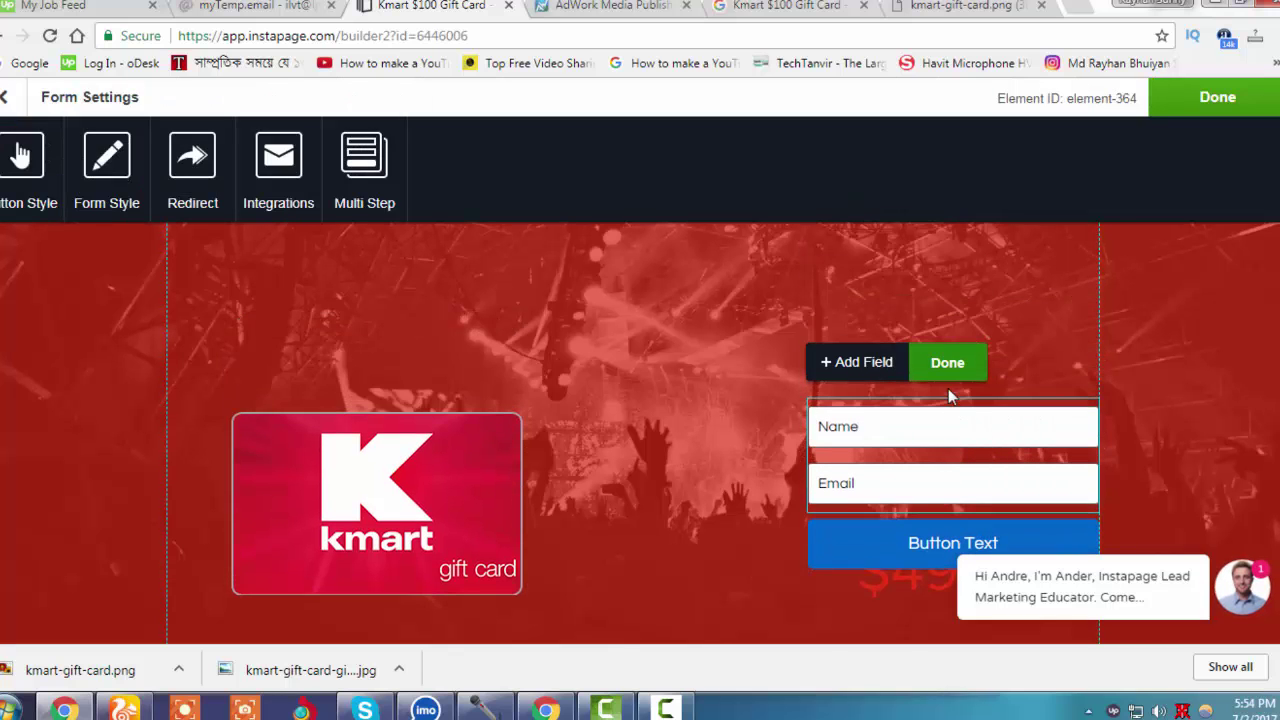
click(948, 372)
click(1045, 270)
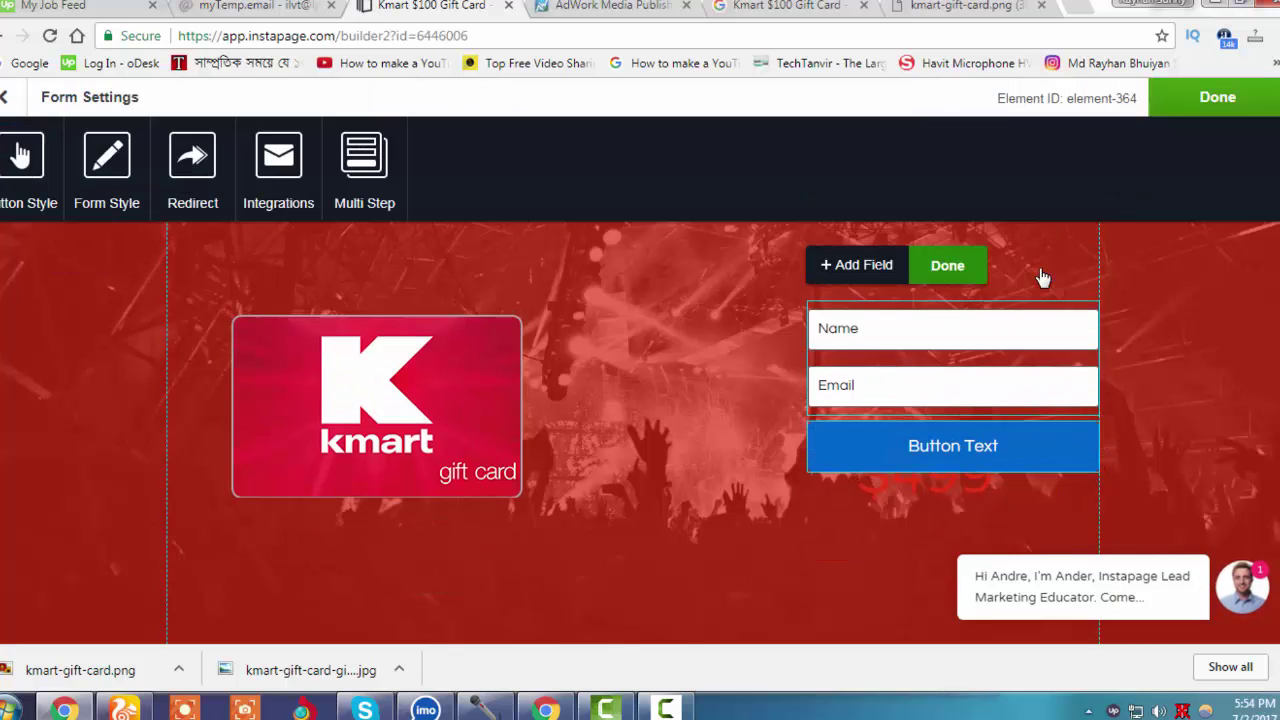
click(22, 160)
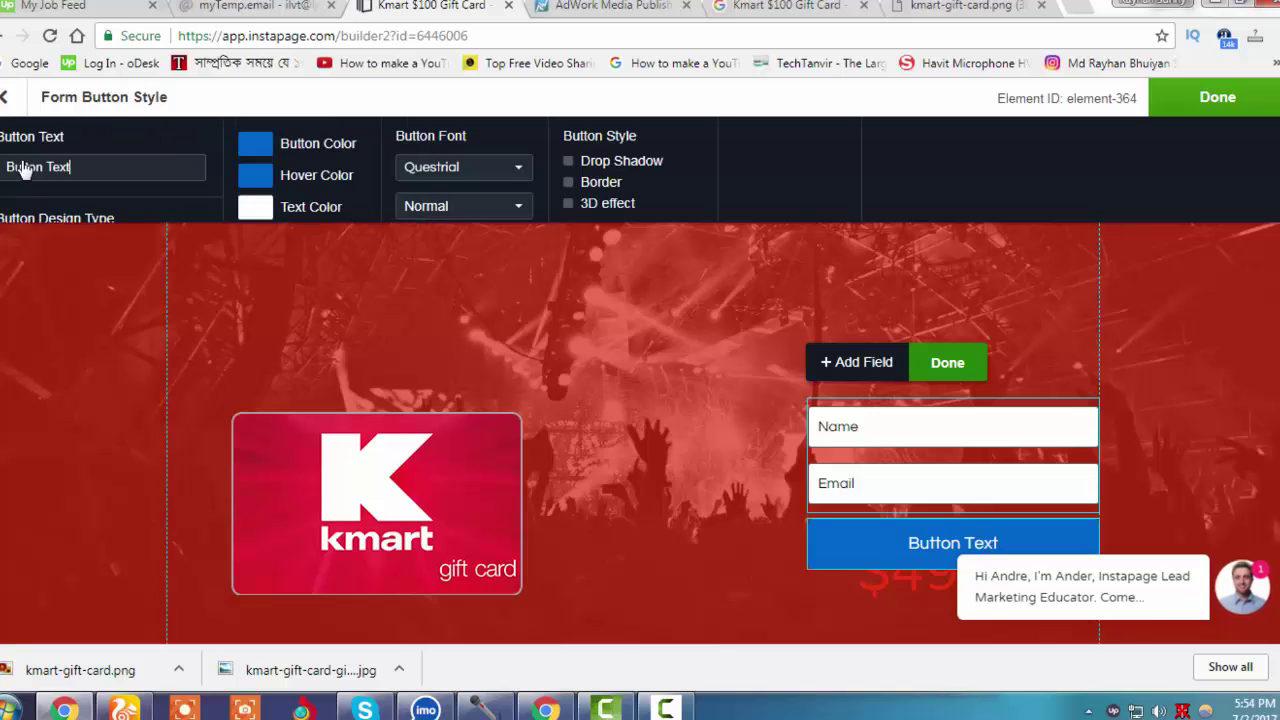
triple_click(92, 169)
key(BackSpace)
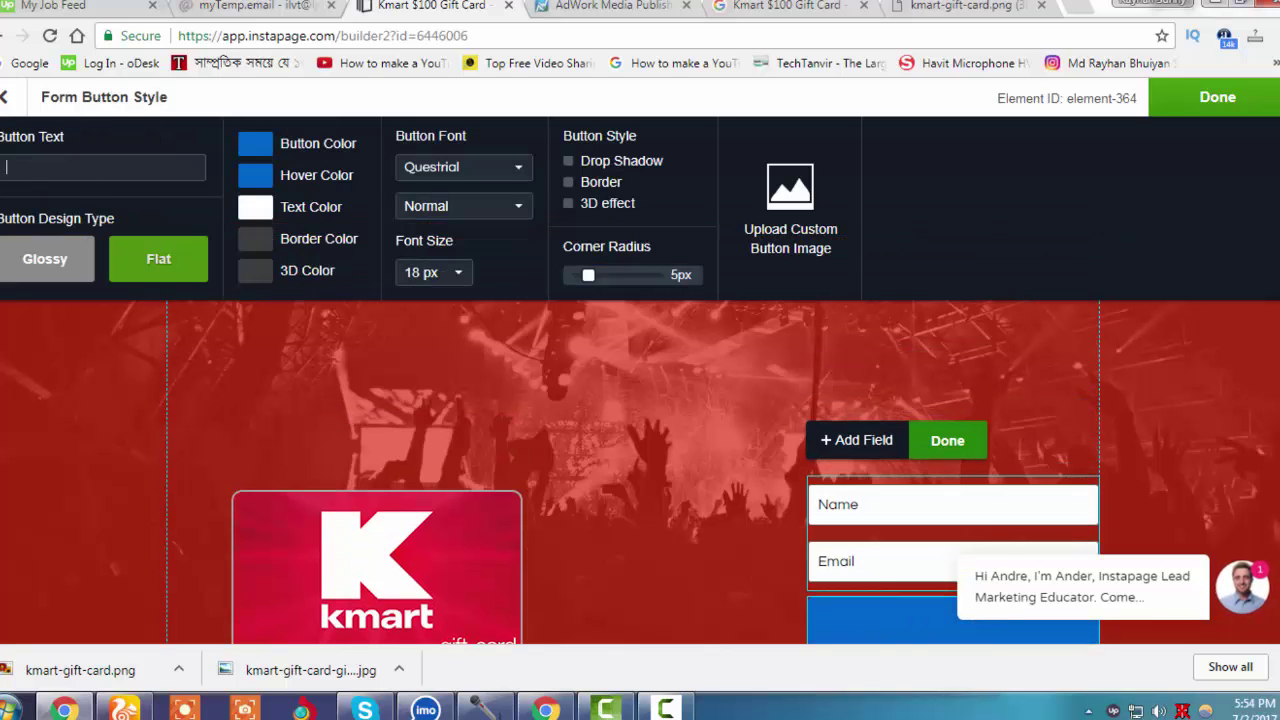
text(Submit)
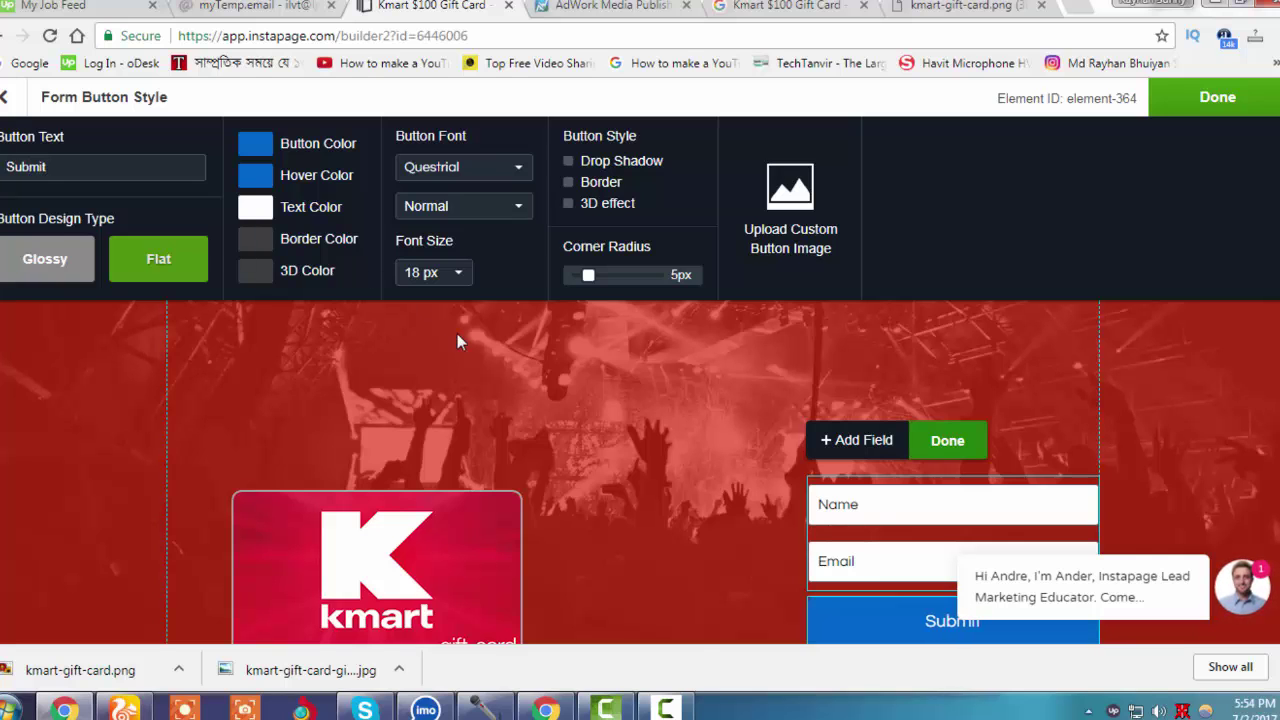
click(459, 340)
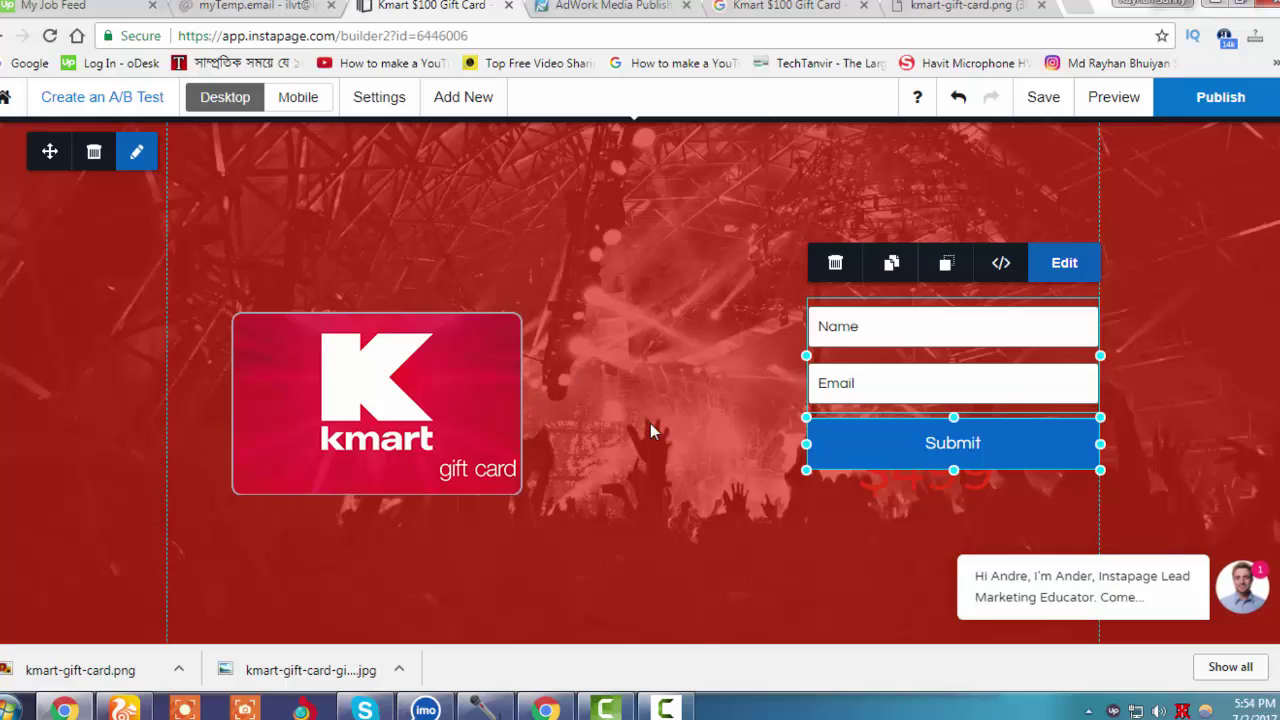
scroll(731, 426, down, 3)
scroll(724, 434, down, 1)
scroll(724, 435, up, 4)
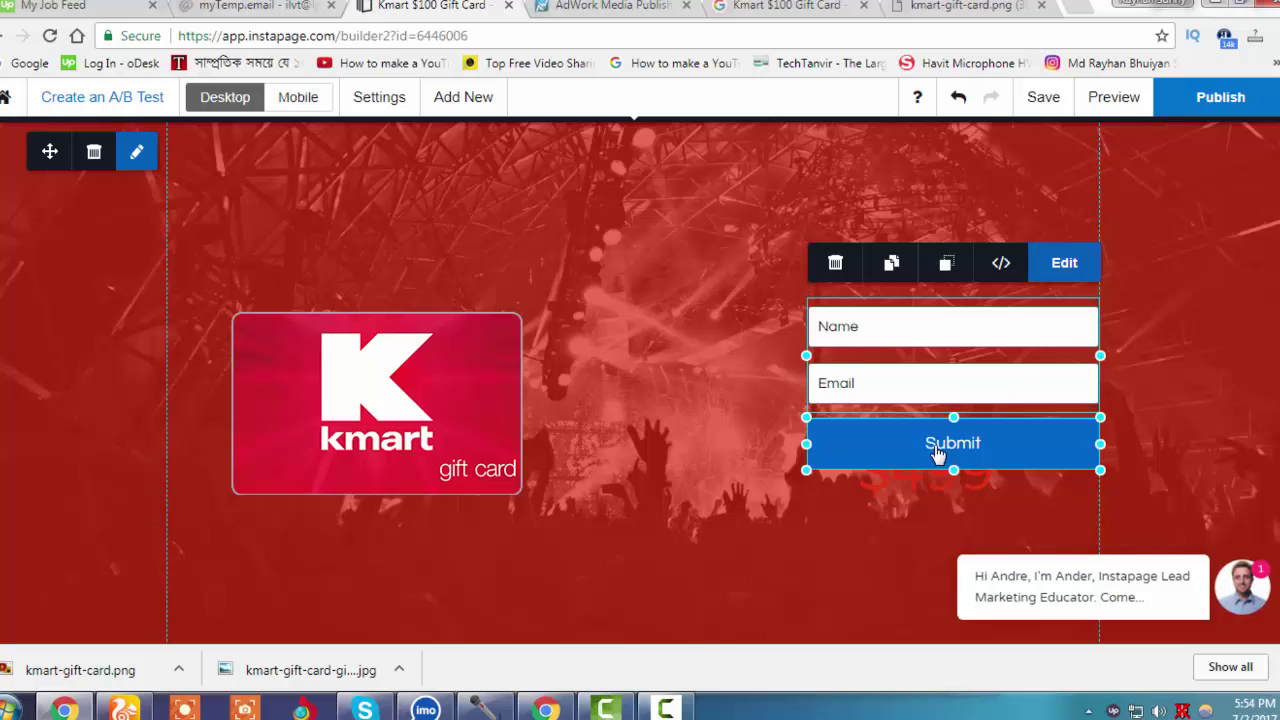
- Recheck that the form still redirects to lnkgo.com/59BH, then return to the editor
click(1063, 266)
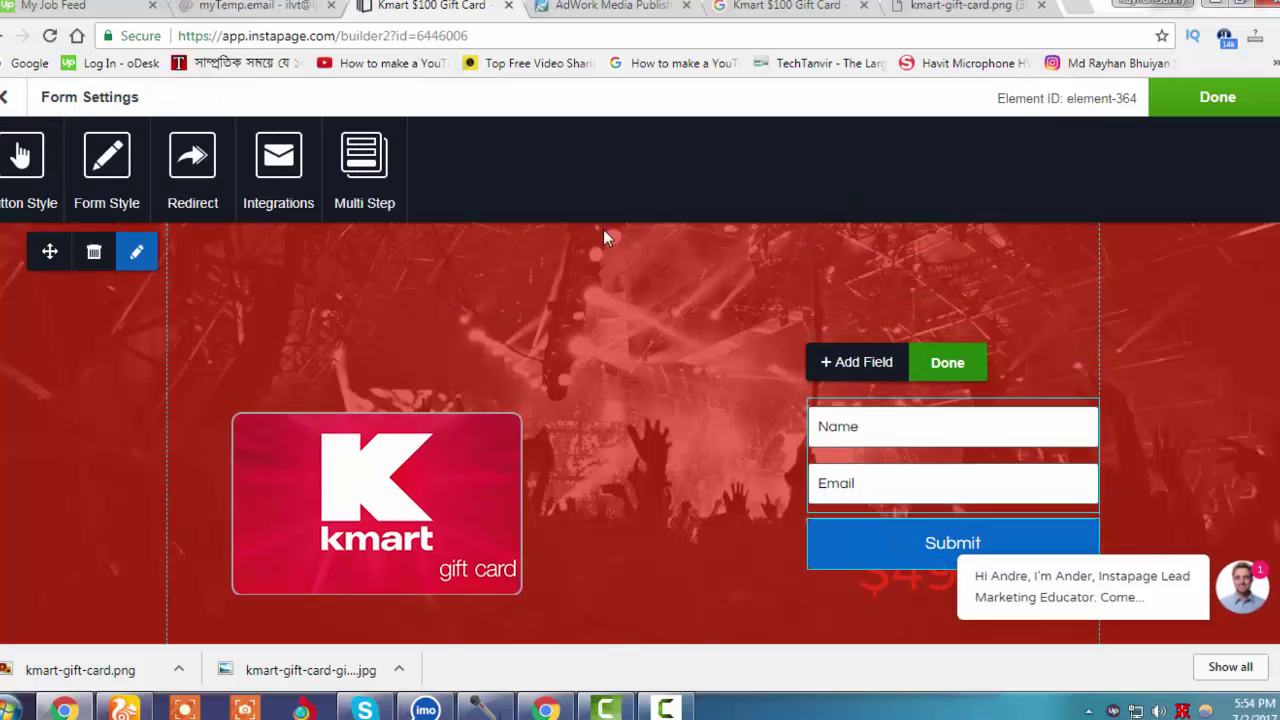
click(631, 6)
click(430, 5)
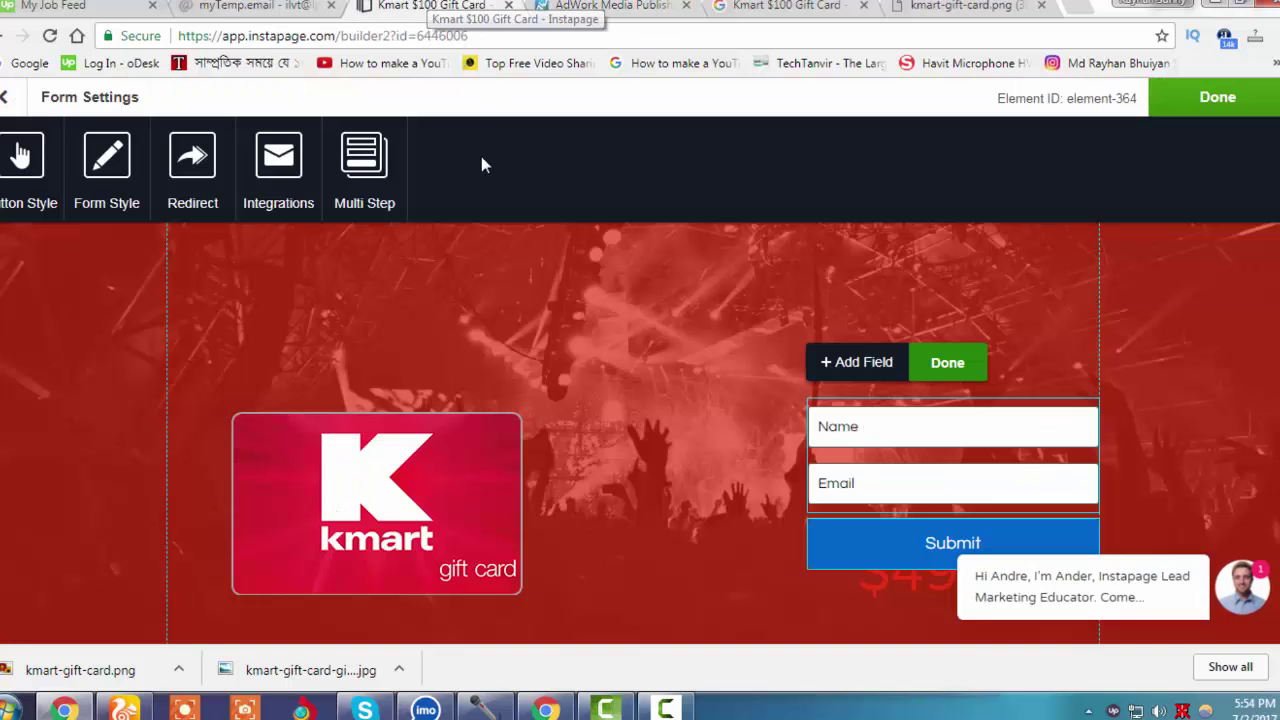
click(190, 195)
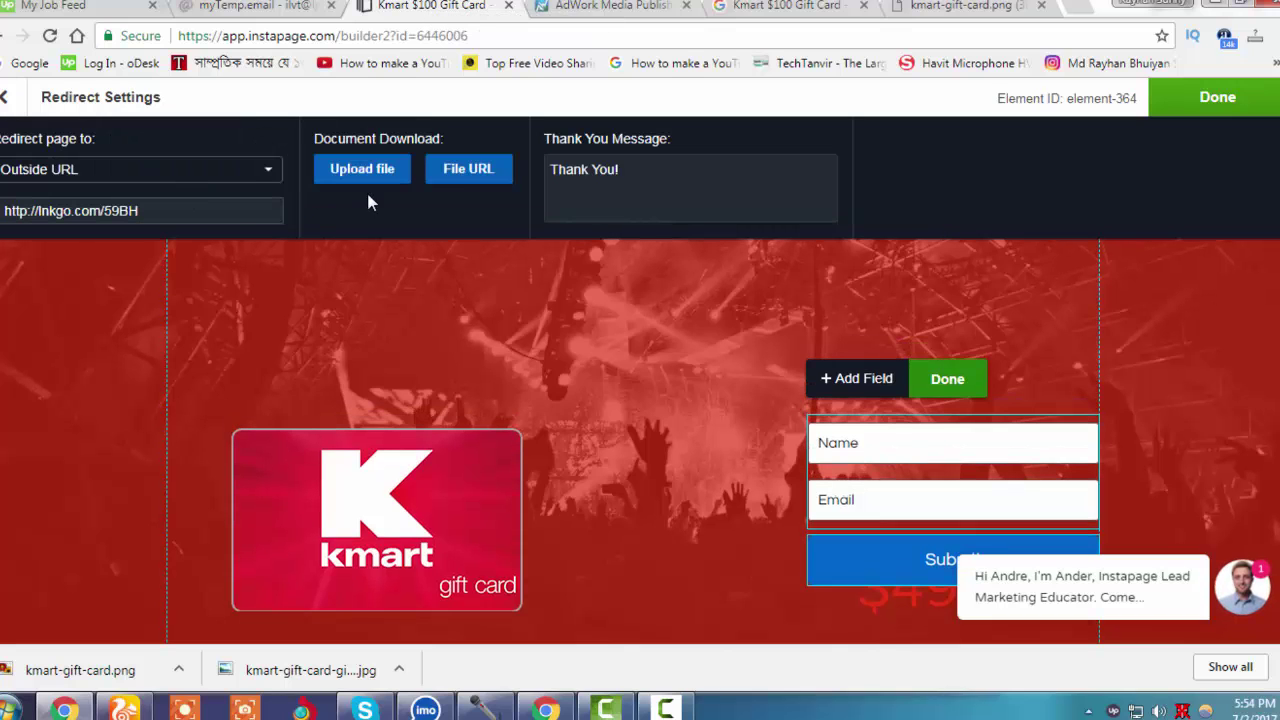
click(932, 556)
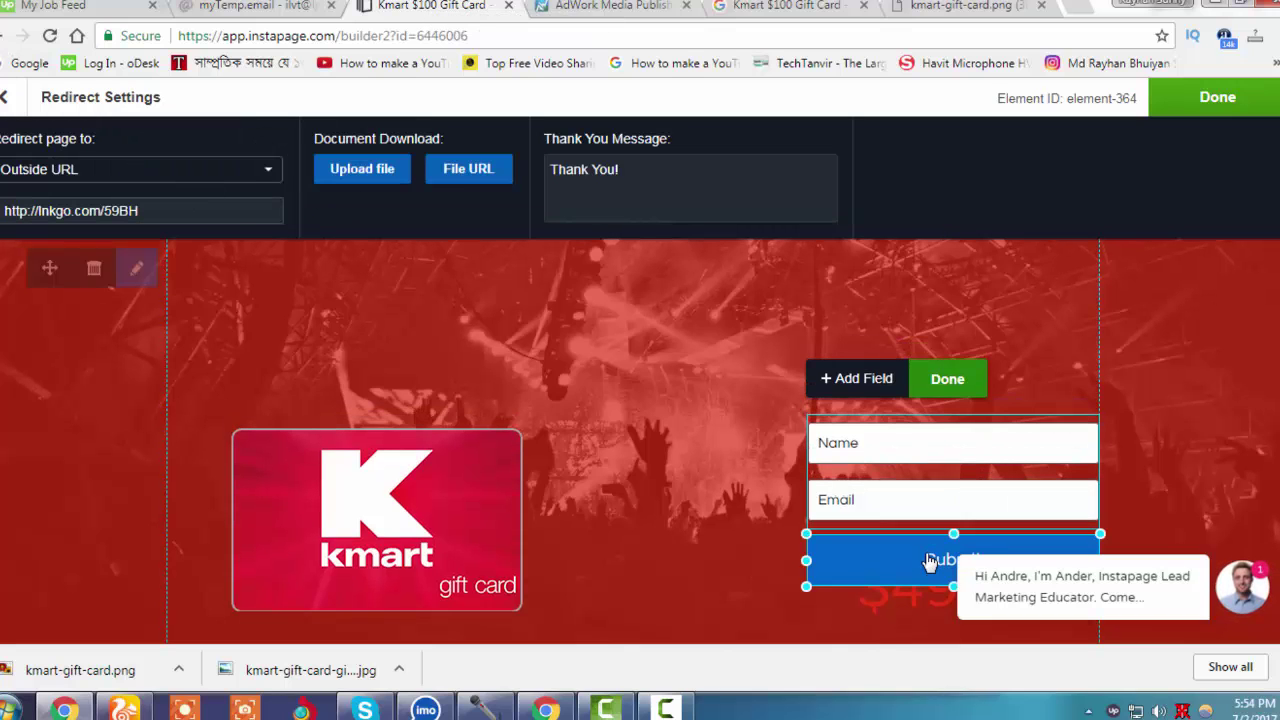
click(140, 272)
click(705, 579)
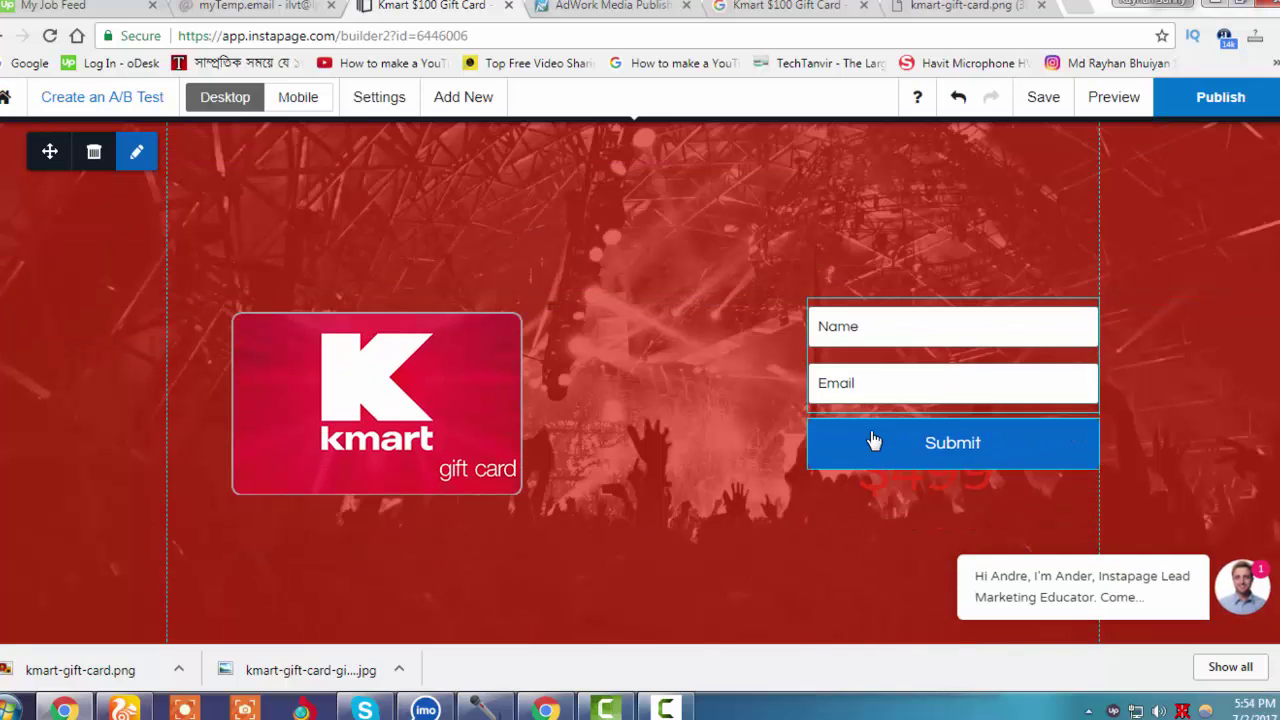
- Change the form's Submit button colour from blue to red (#cc0000)
click(873, 440)
click(1062, 262)
click(38, 180)
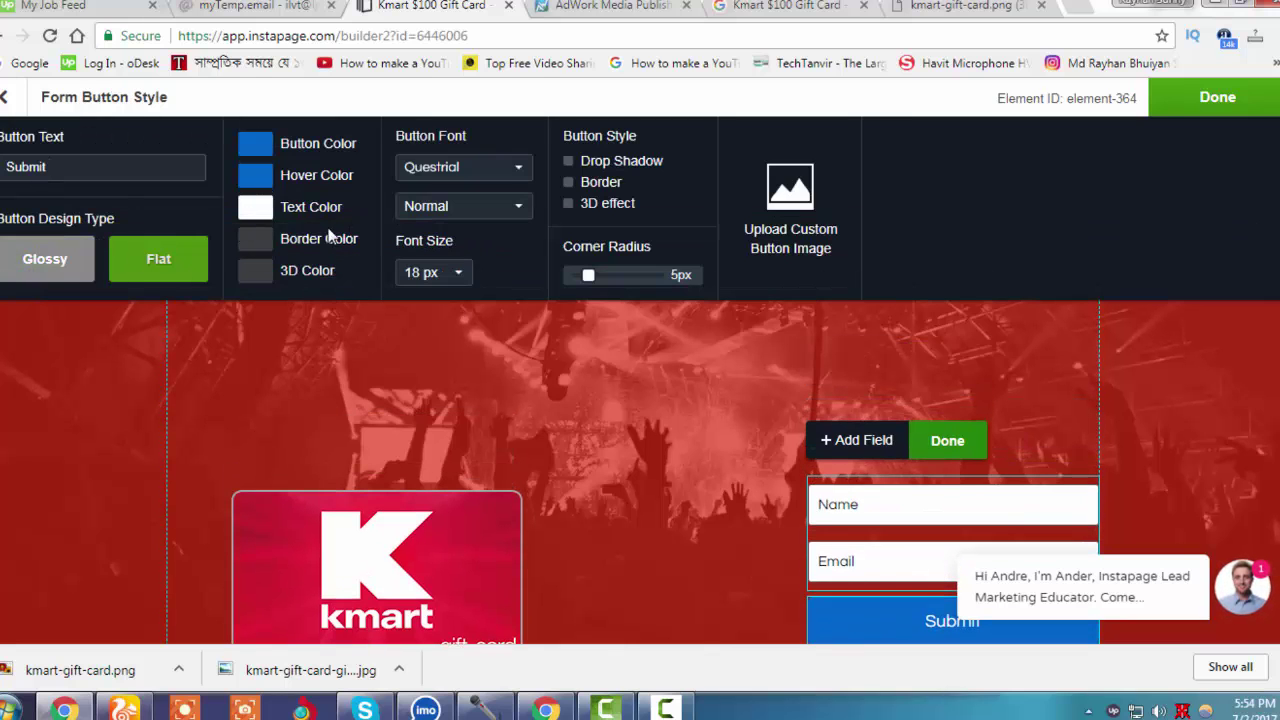
click(255, 144)
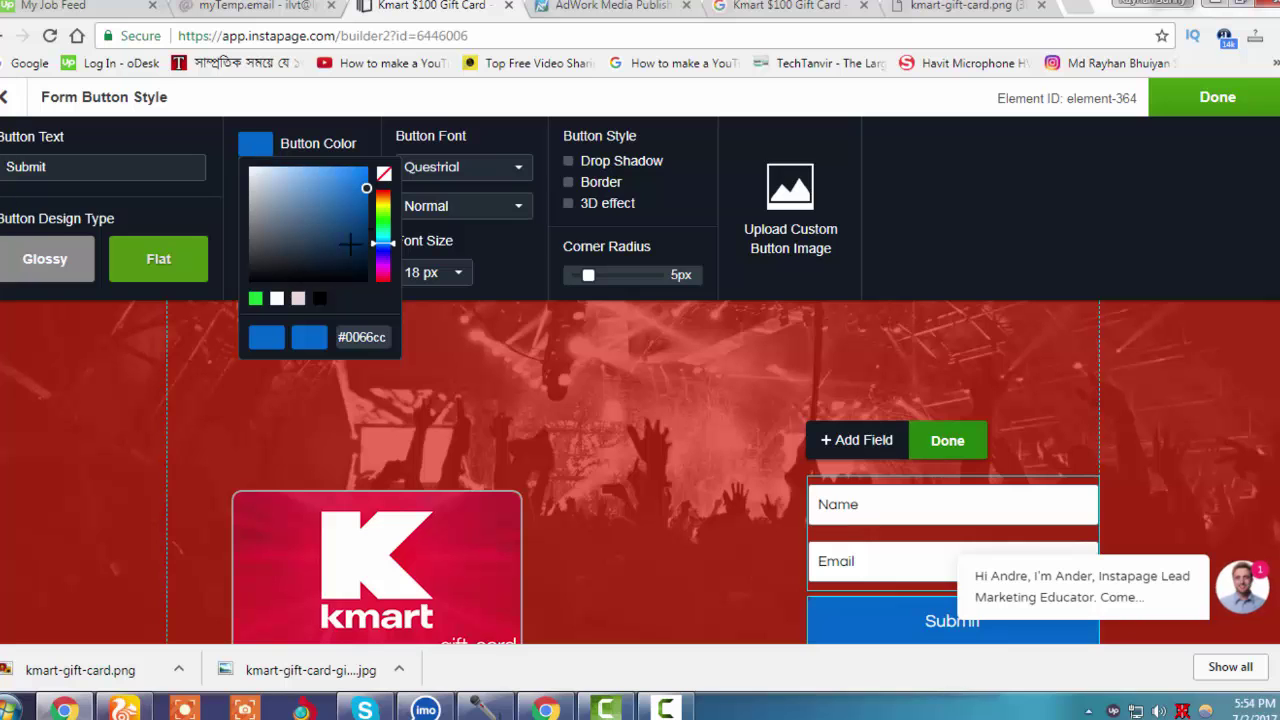
drag(383, 218, 384, 183)
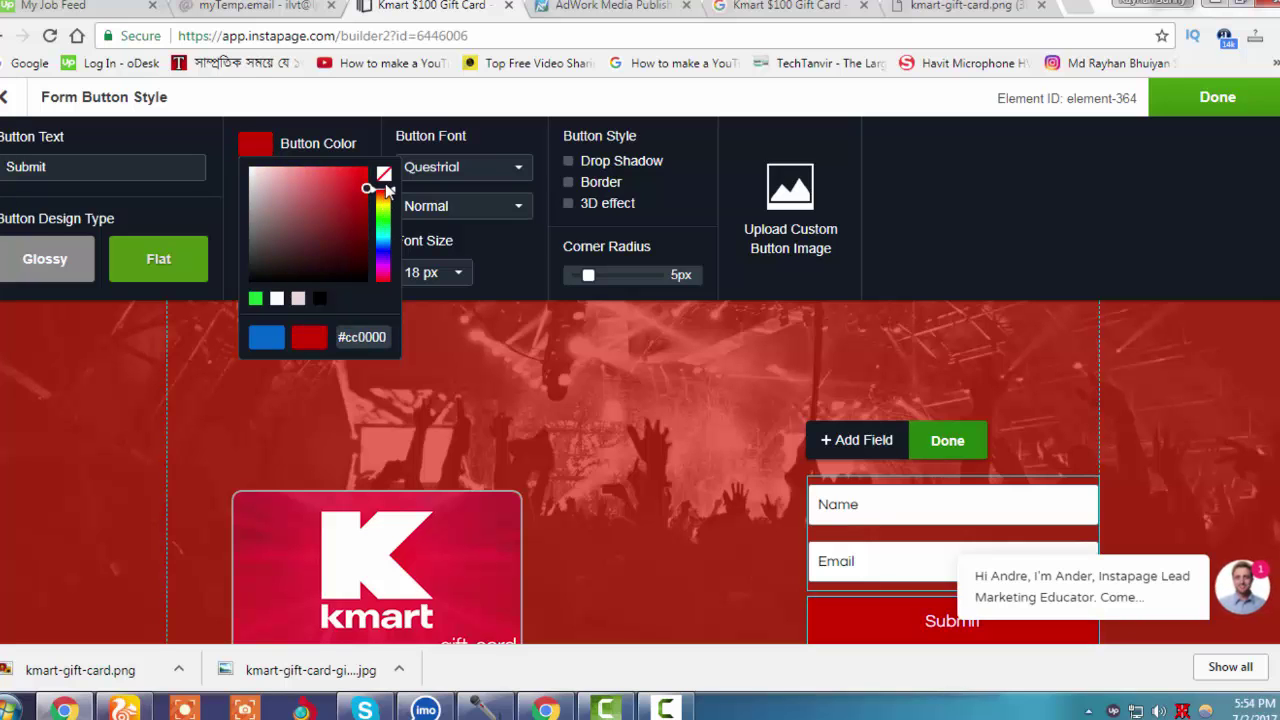
click(440, 365)
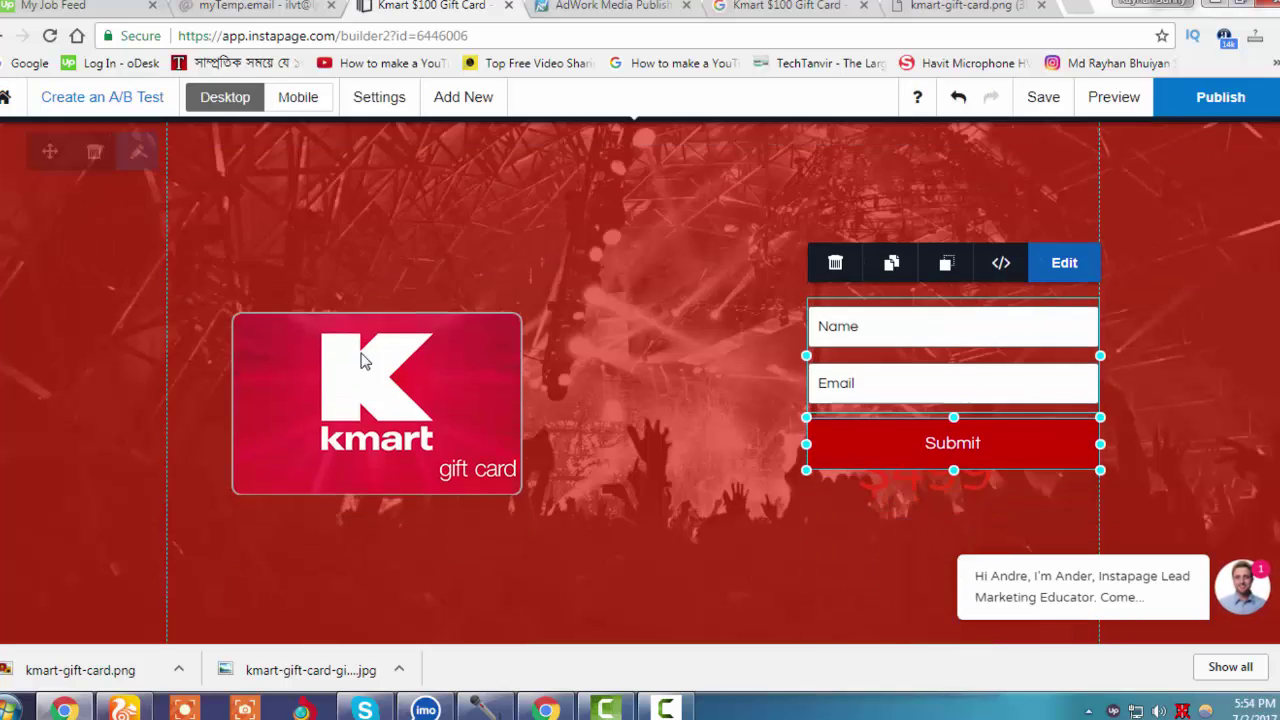
scroll(728, 490, down, 3)
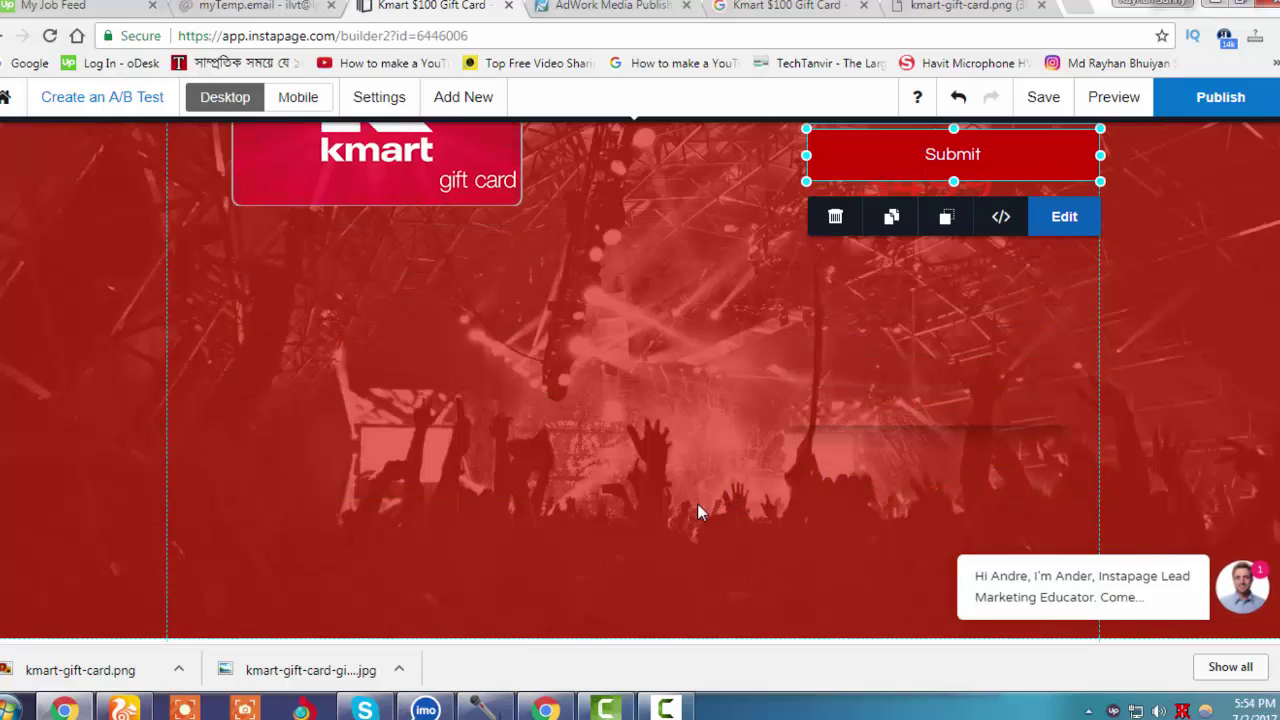
scroll(697, 500, up, 3)
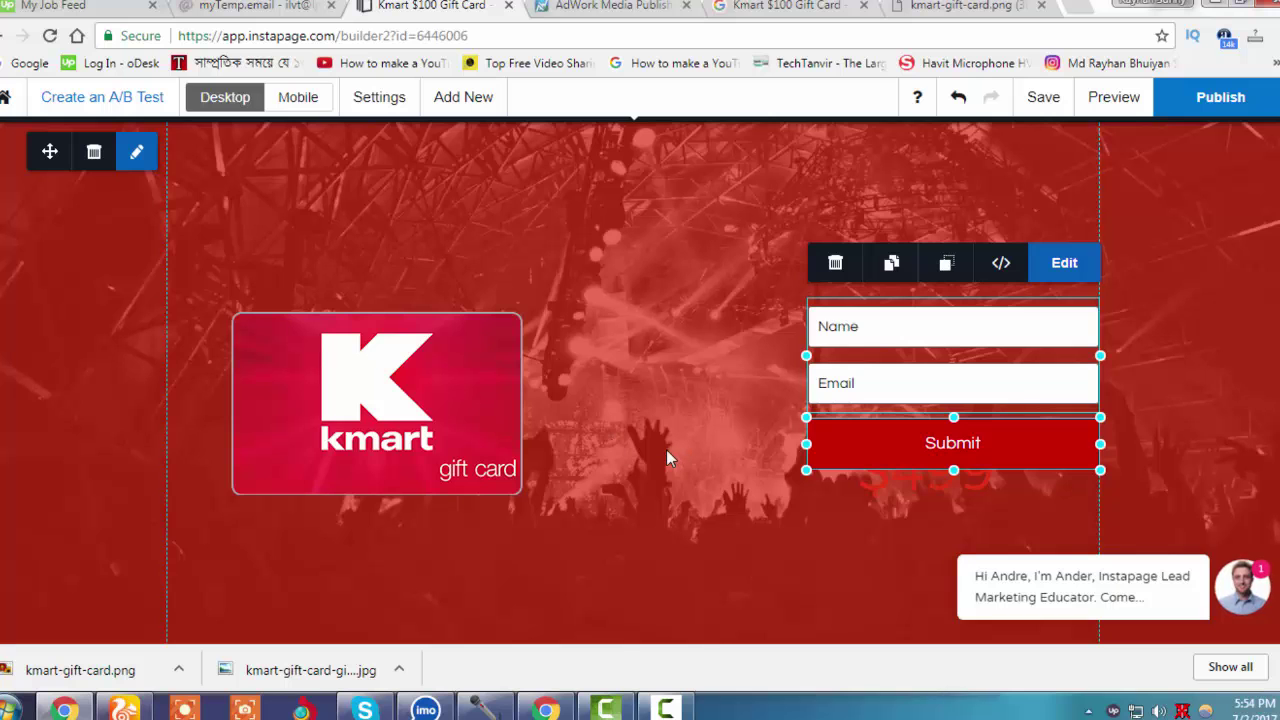
- Start publishing past the warnings as a Demo Page, clearing a mistakenly pasted subdomain
click(1238, 97)
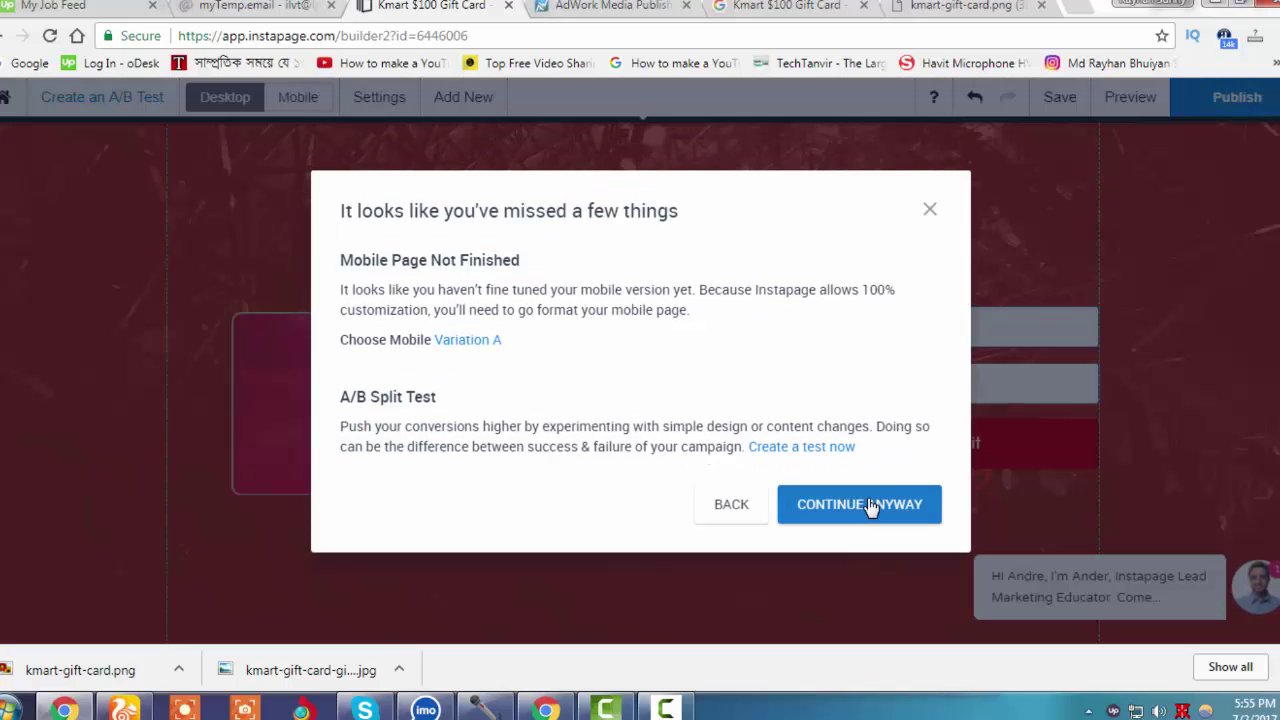
click(870, 505)
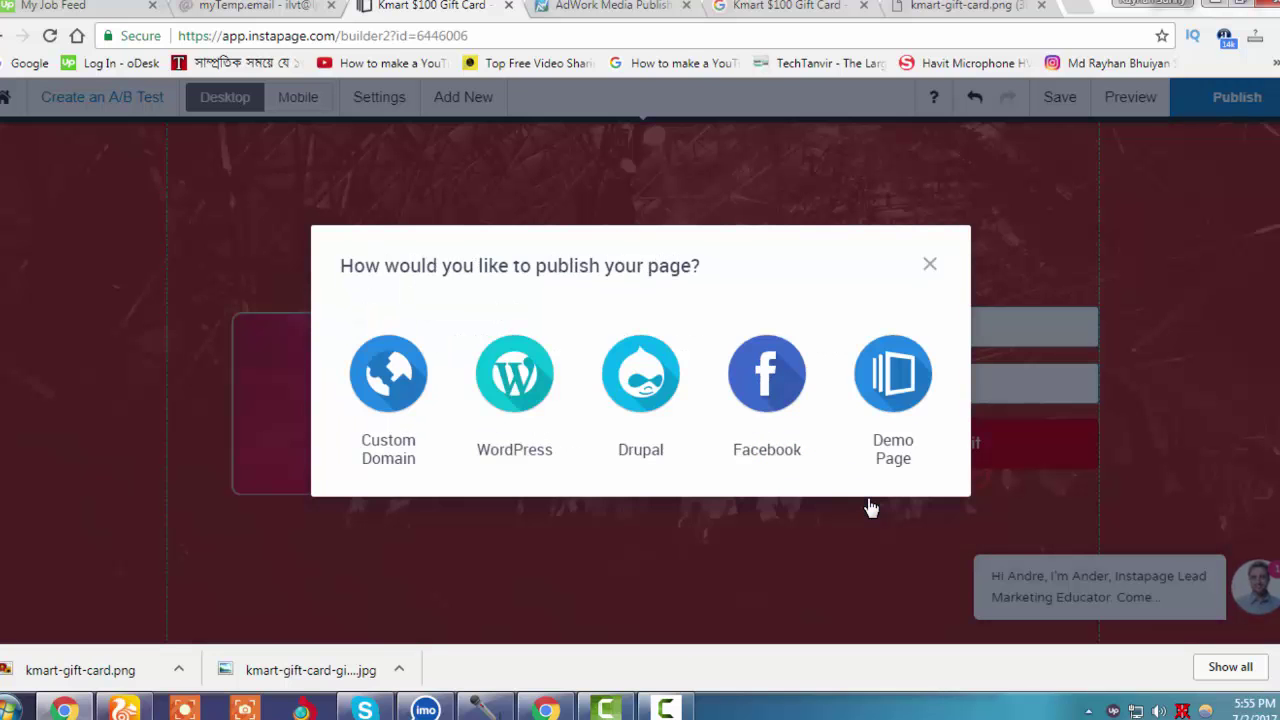
right_click(895, 380)
click(897, 378)
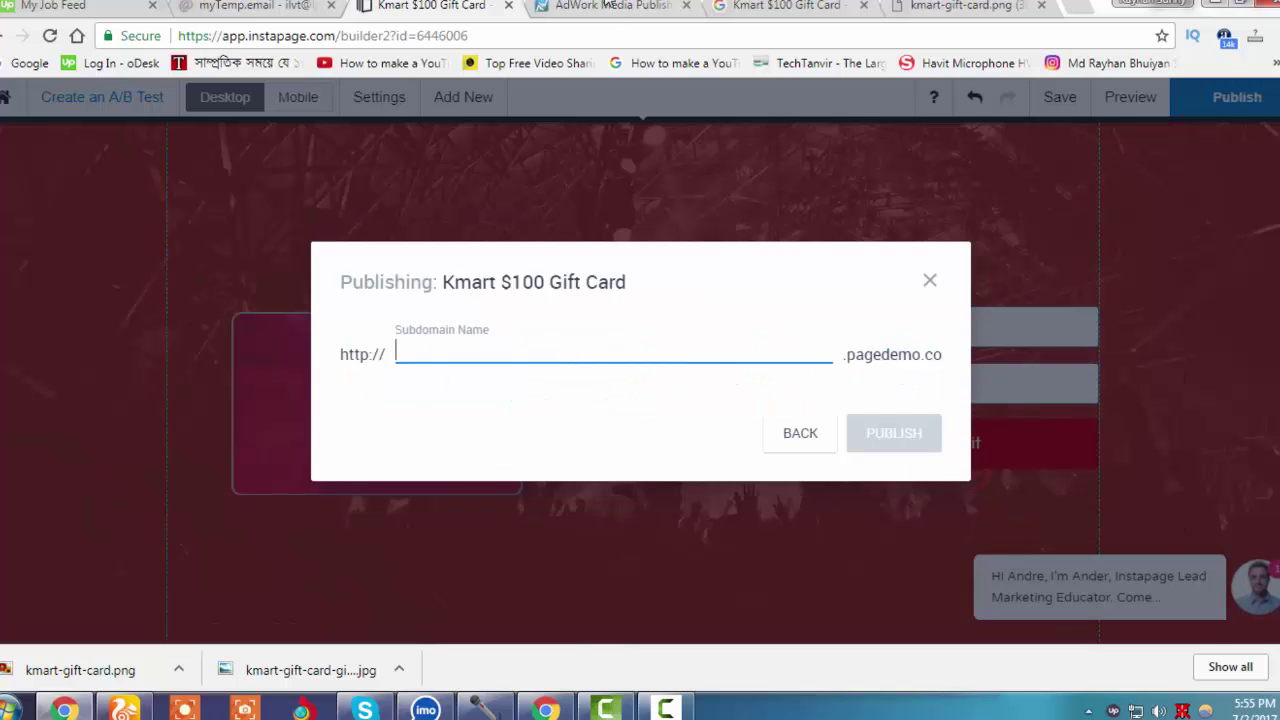
text(http://lnkgo.com/59BH)
drag(565, 343, 371, 354)
key(BackSpace)
key(ctrl+Tab)
- Use the campaign name as subdomain, drop the invalid $, and publish as Kmart-100-Gift-Card
scroll(556, 357, up, 5)
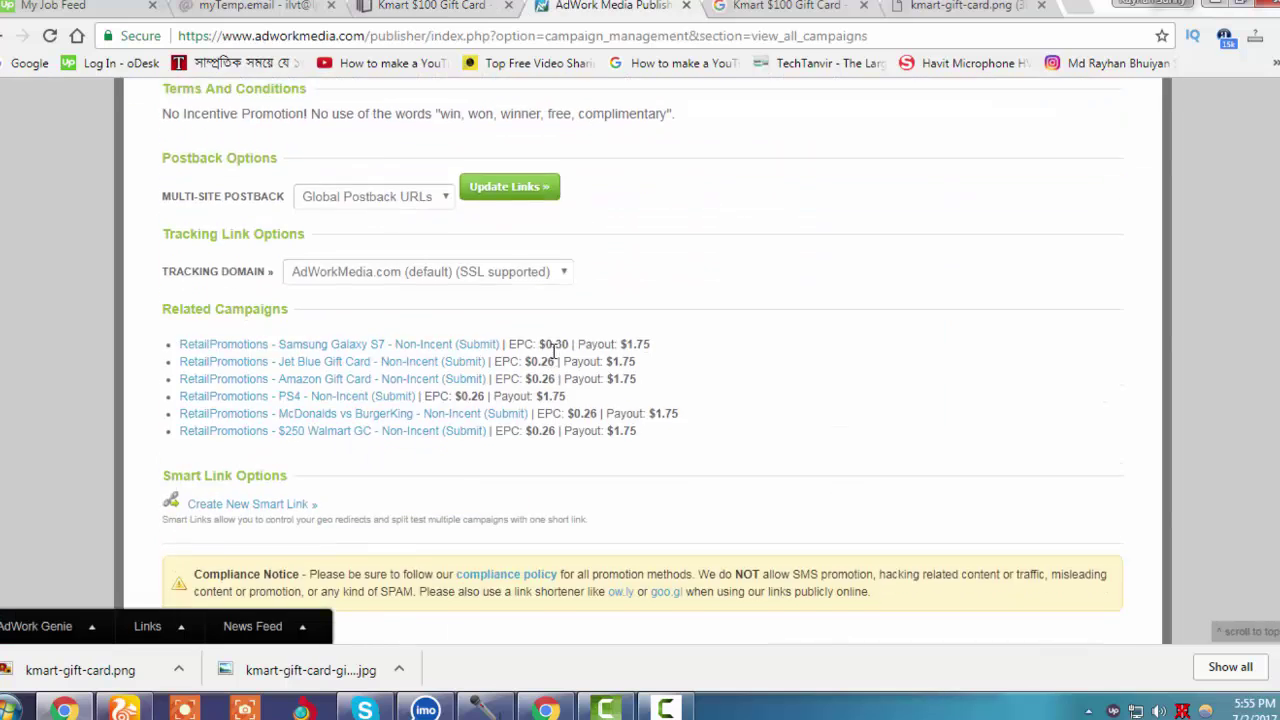
scroll(552, 349, up, 5)
scroll(483, 369, up, 1)
scroll(383, 323, up, 3)
scroll(365, 285, up, 3)
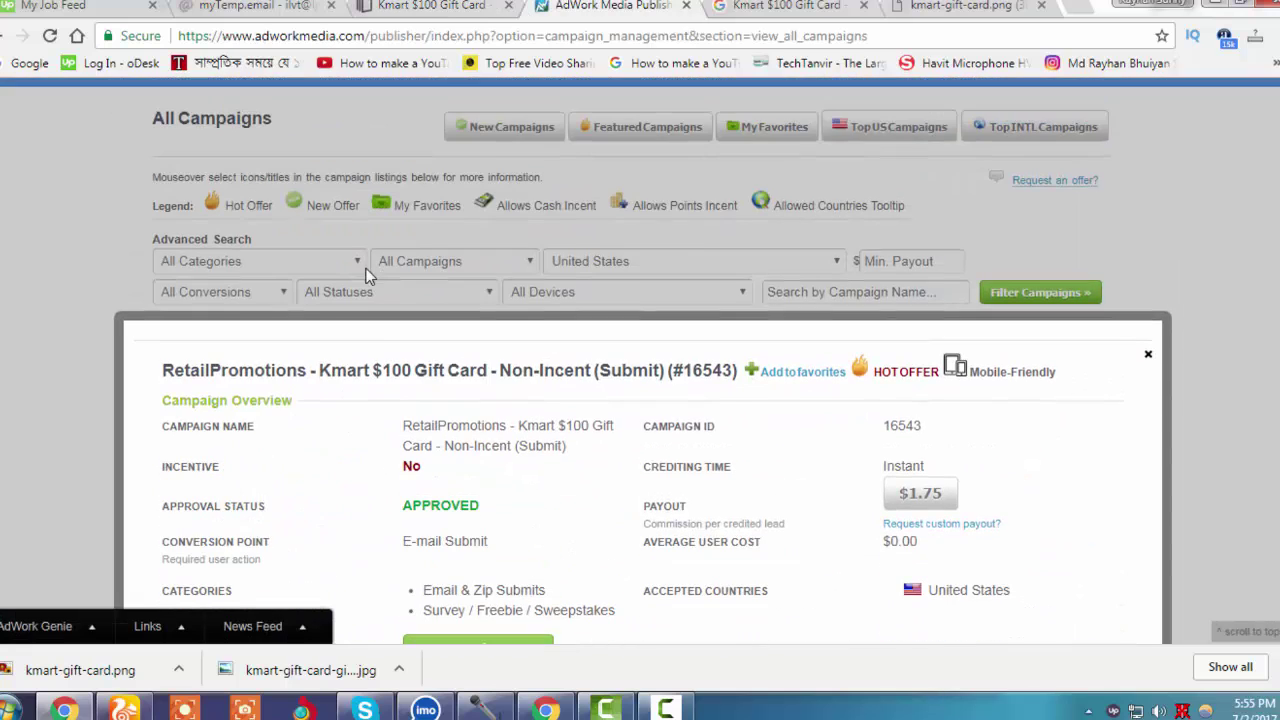
drag(320, 370, 492, 378)
key(ctrl+c)
click(430, 5)
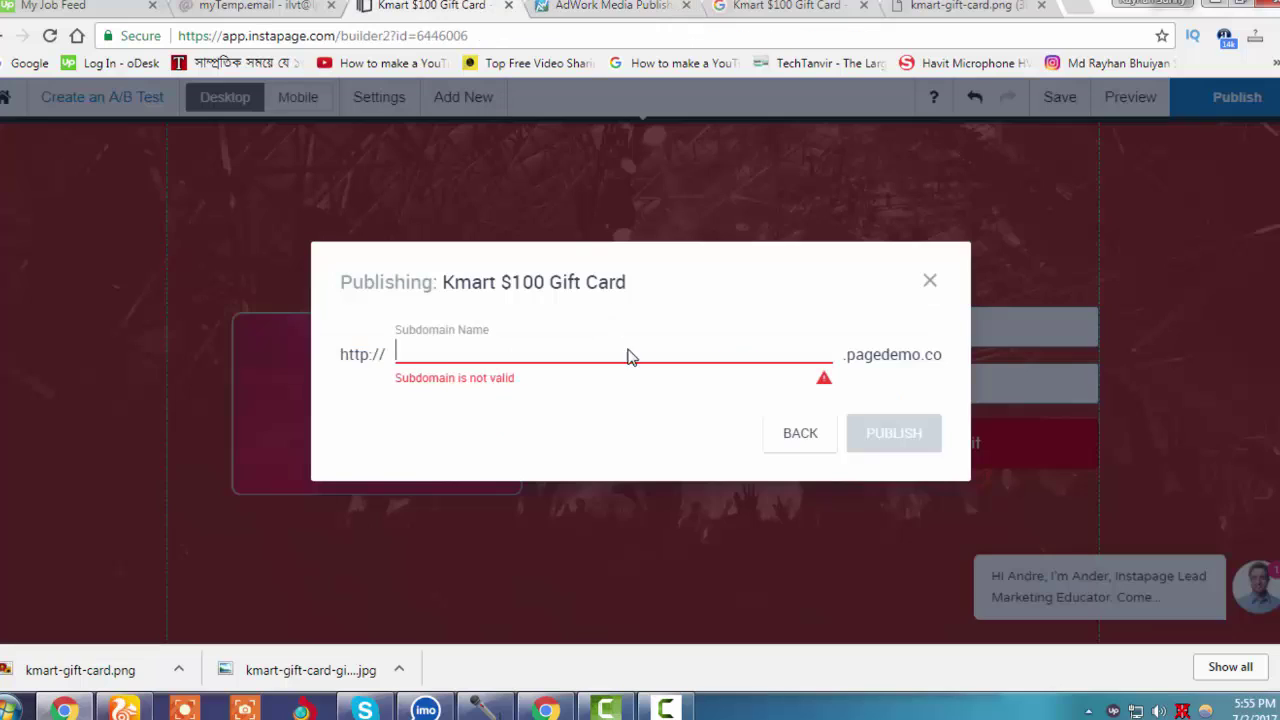
key(ctrl+v)
click(855, 433)
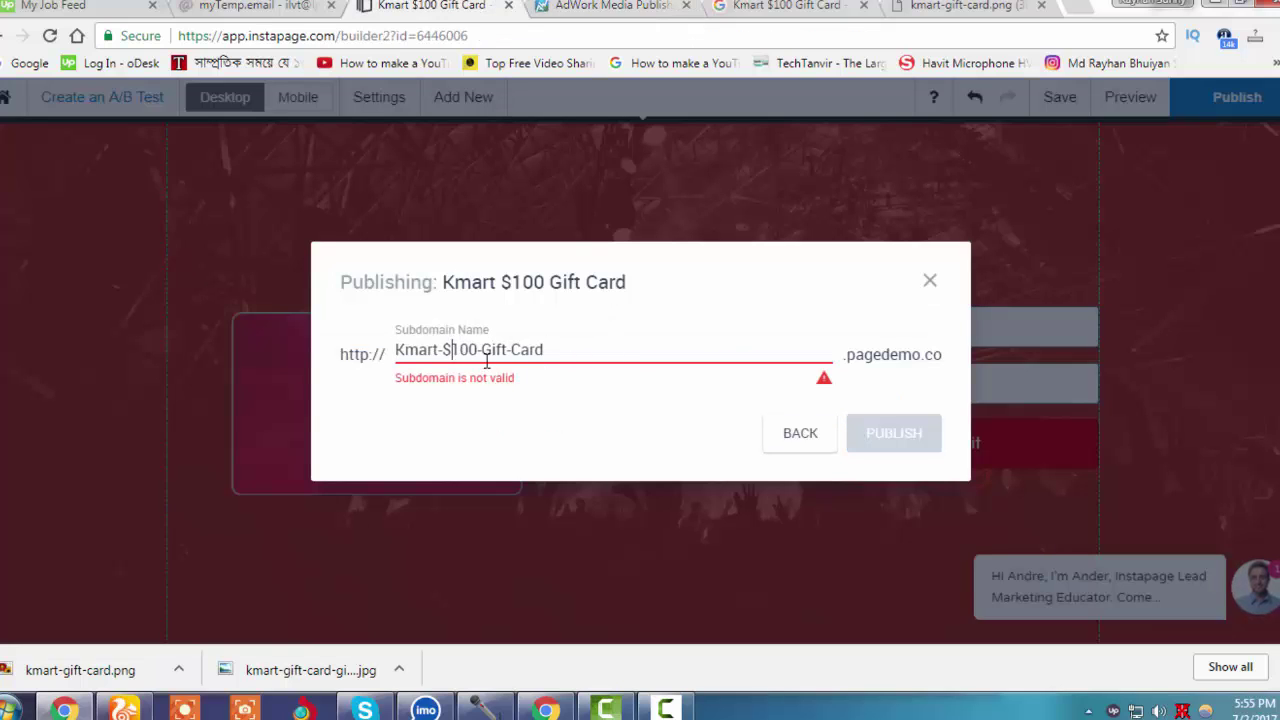
key(BackSpace)
click(888, 437)
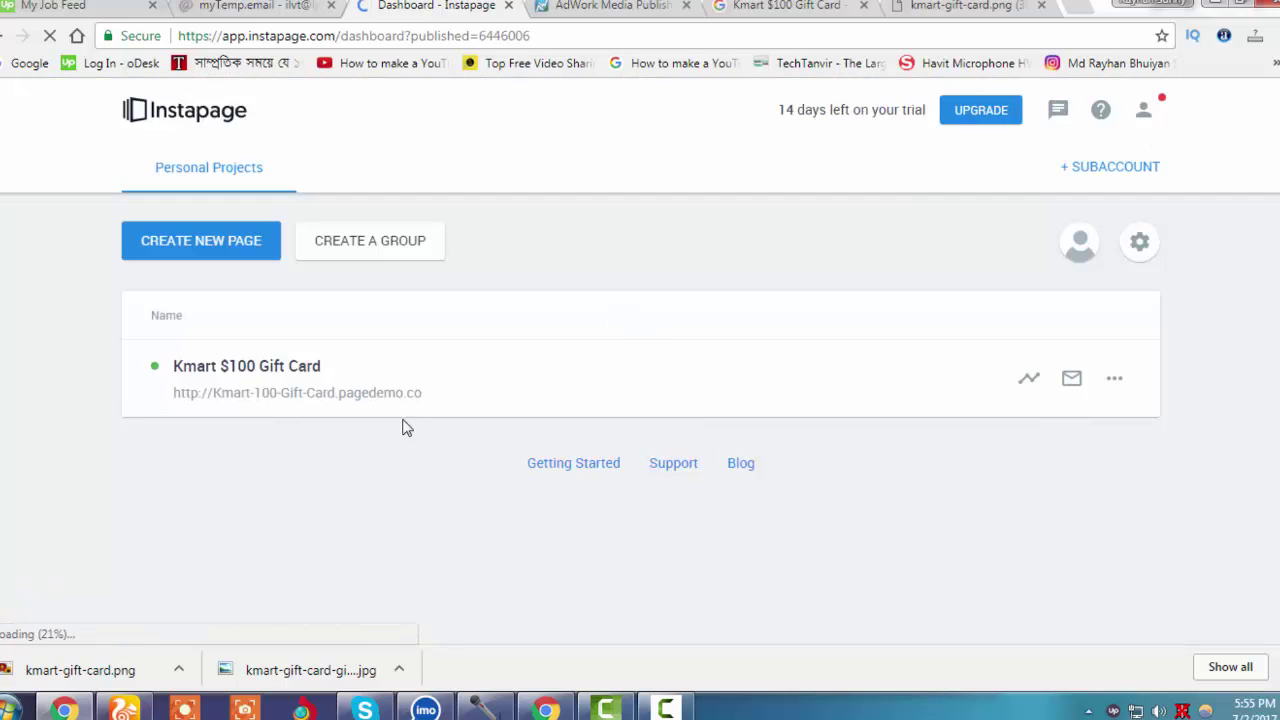
- Open the live kmart-100-gift-card.pagedemo.co page and clear the autofilled Email field
click(392, 396)
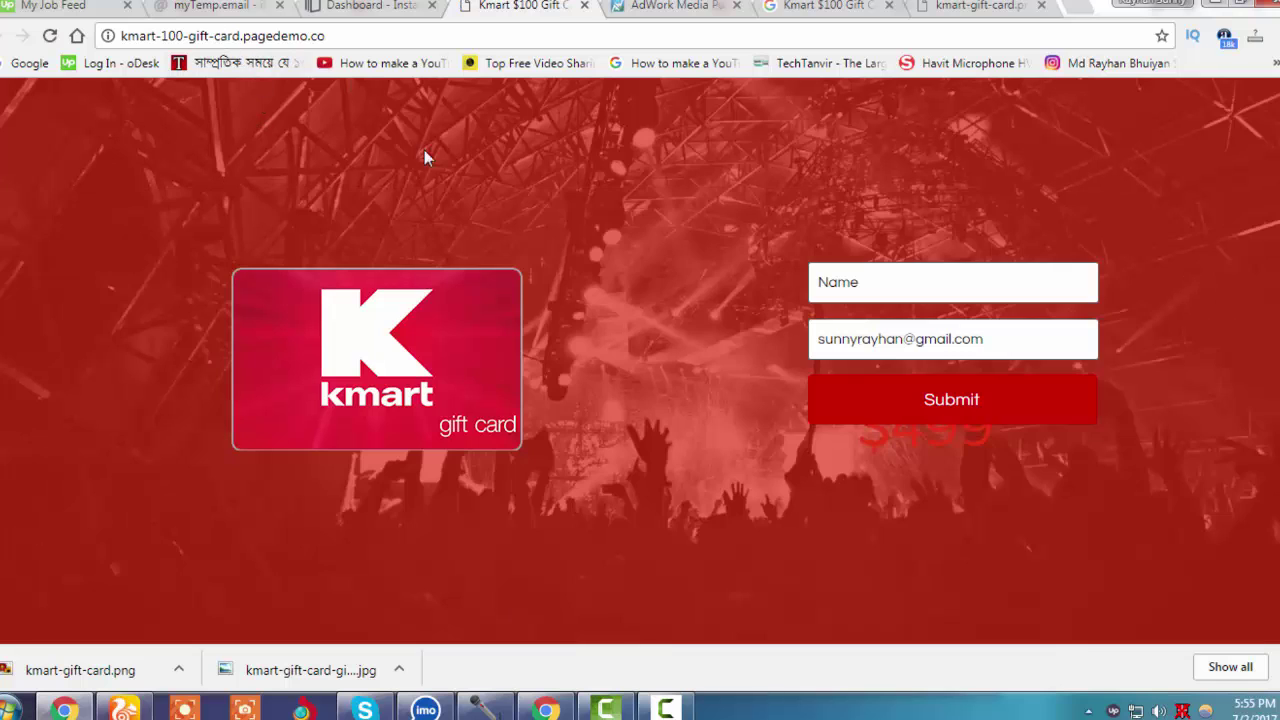
drag(983, 340, 754, 345)
key(BackSpace)
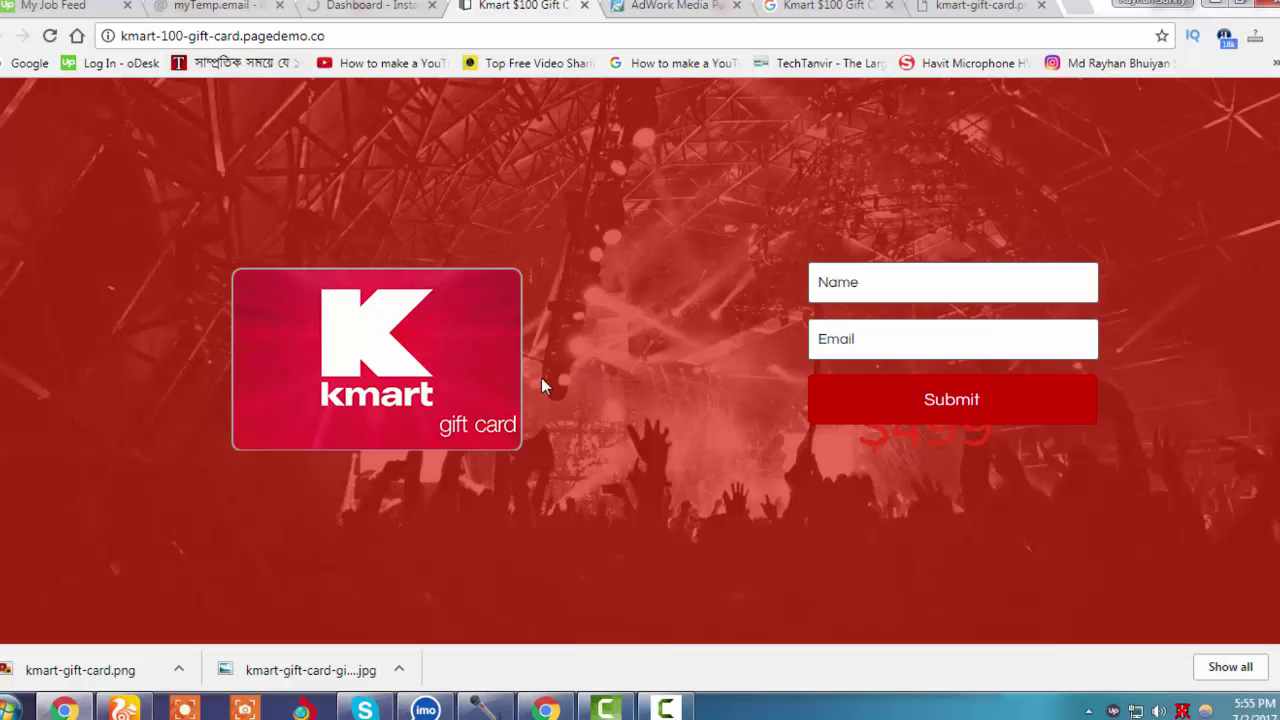
scroll(541, 380, down, 3)
scroll(550, 388, up, 3)
click(484, 708)
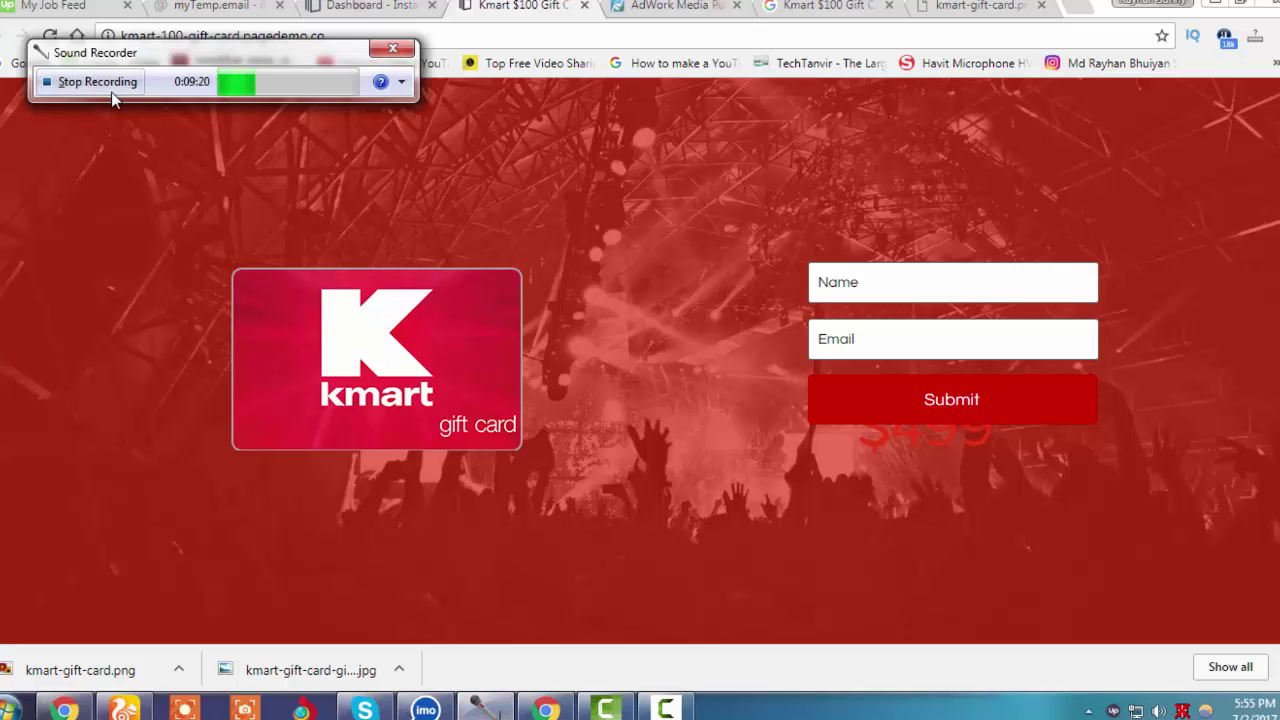